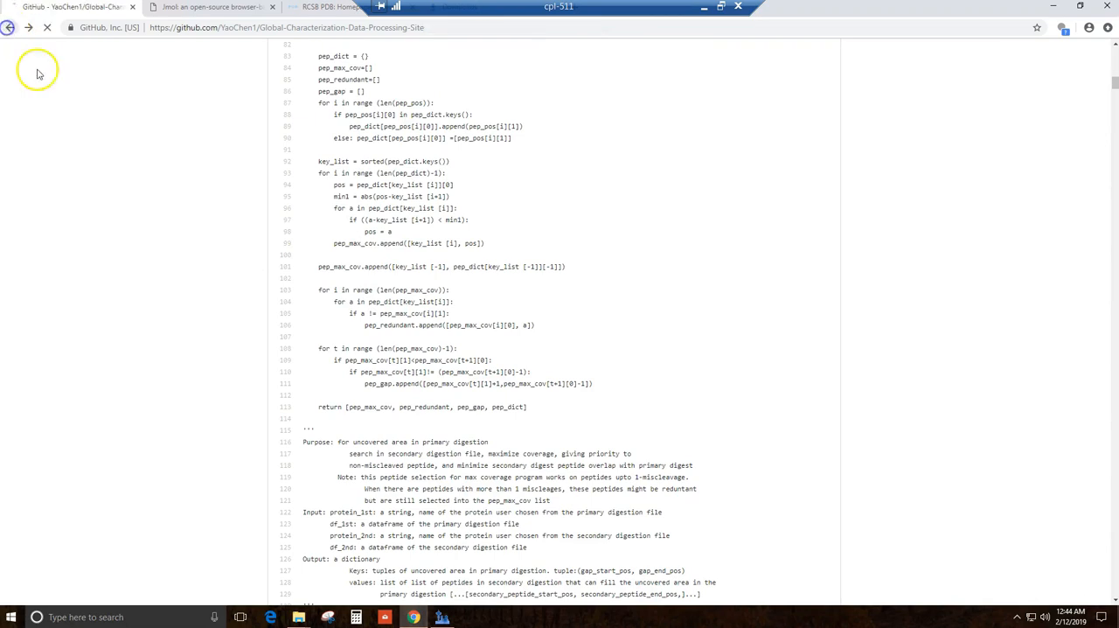
Step: Read the repository's README from the workflow introduction through installation, Skyline templates, testing data and supplemental resources
{"action": "scroll", "coordinate": [316, 472], "scroll_direction": "down", "scroll_amount": 4}
{"action": "scroll", "coordinate": [313, 505], "scroll_direction": "down", "scroll_amount": 3}
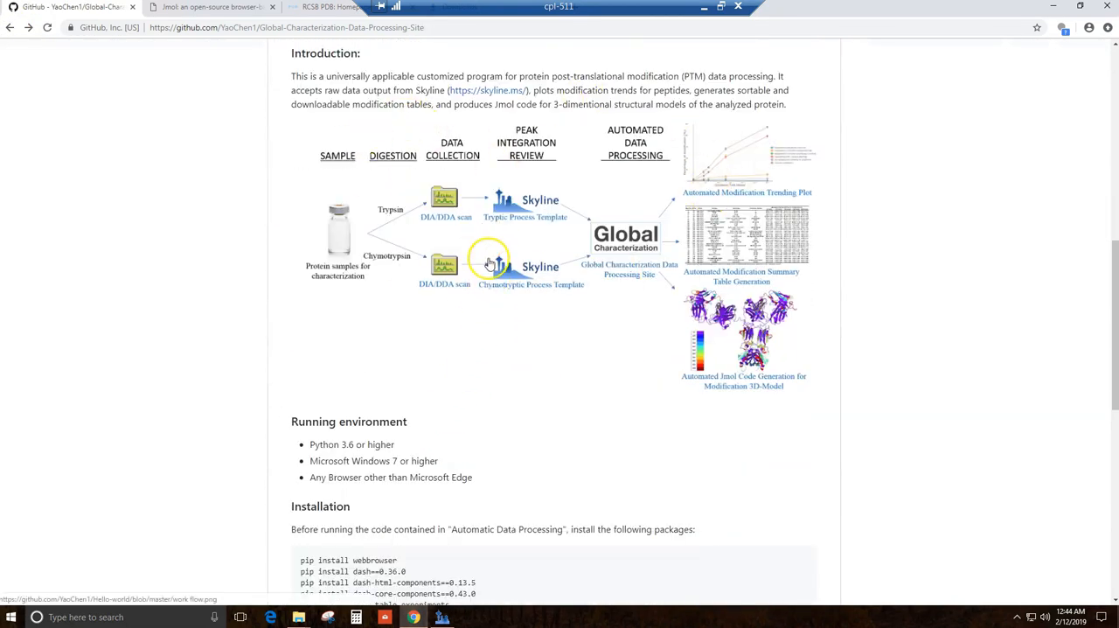
{"action": "scroll", "coordinate": [490, 264], "scroll_direction": "down", "scroll_amount": 3}
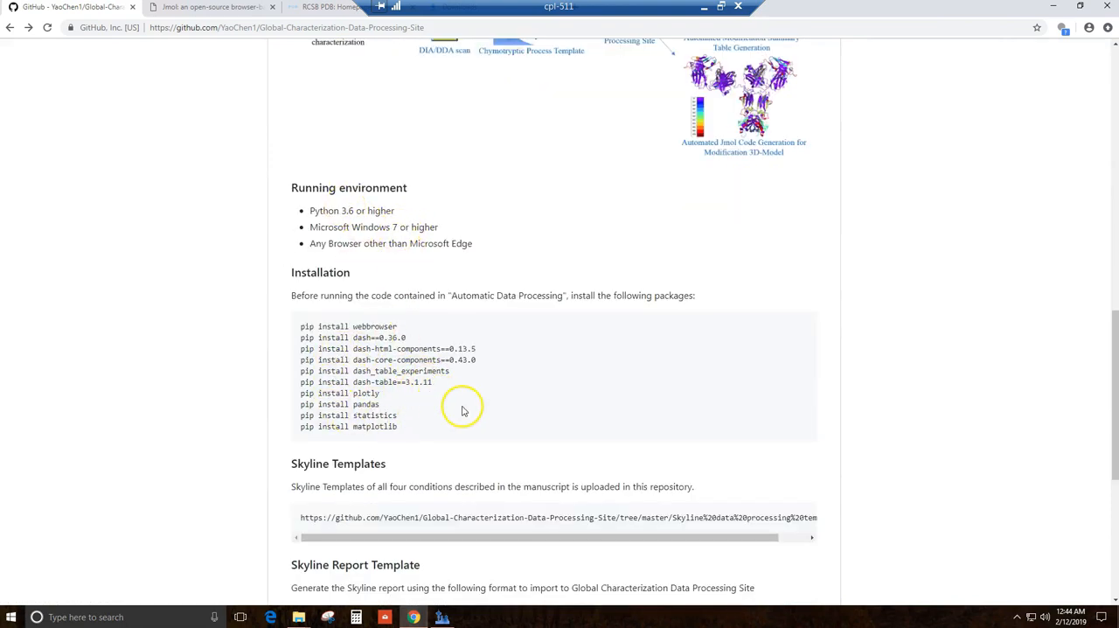
{"action": "scroll", "coordinate": [466, 401], "scroll_direction": "down", "scroll_amount": 4}
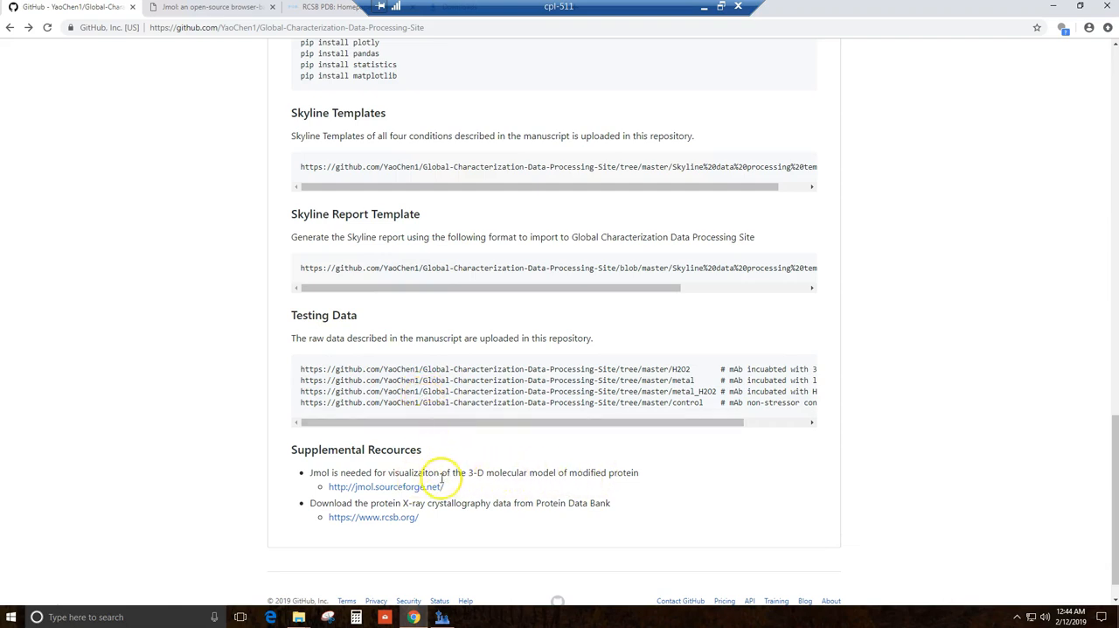
Step: View the already open Jmol and RCSB PDB home pages, and return to the GitHub repository page
{"action": "left_click", "coordinate": [216, 9]}
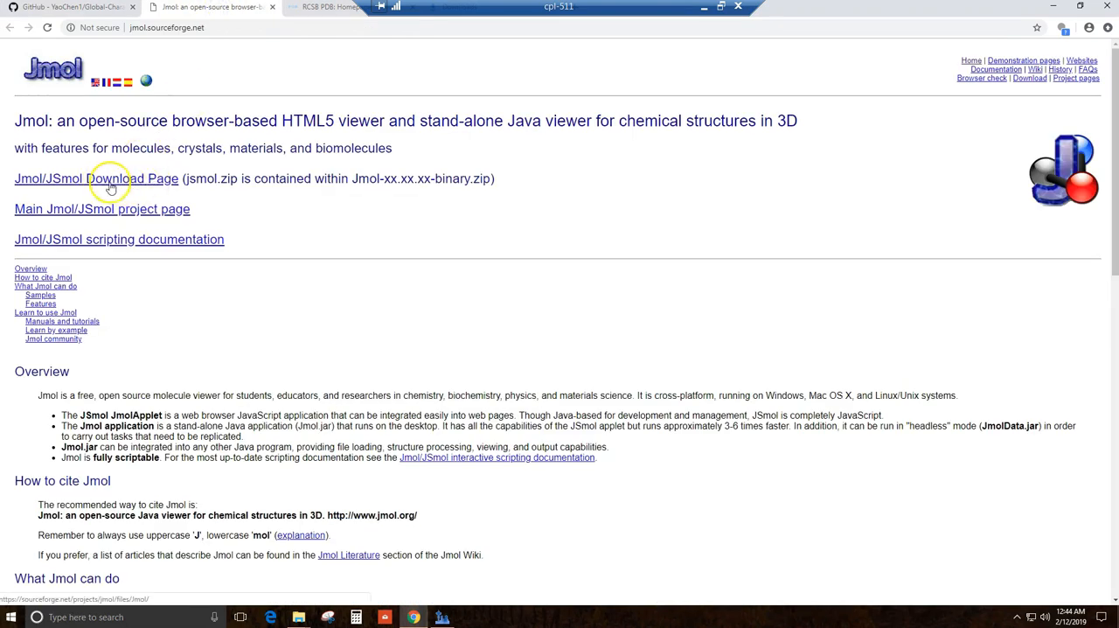
{"action": "left_click", "coordinate": [87, 9]}
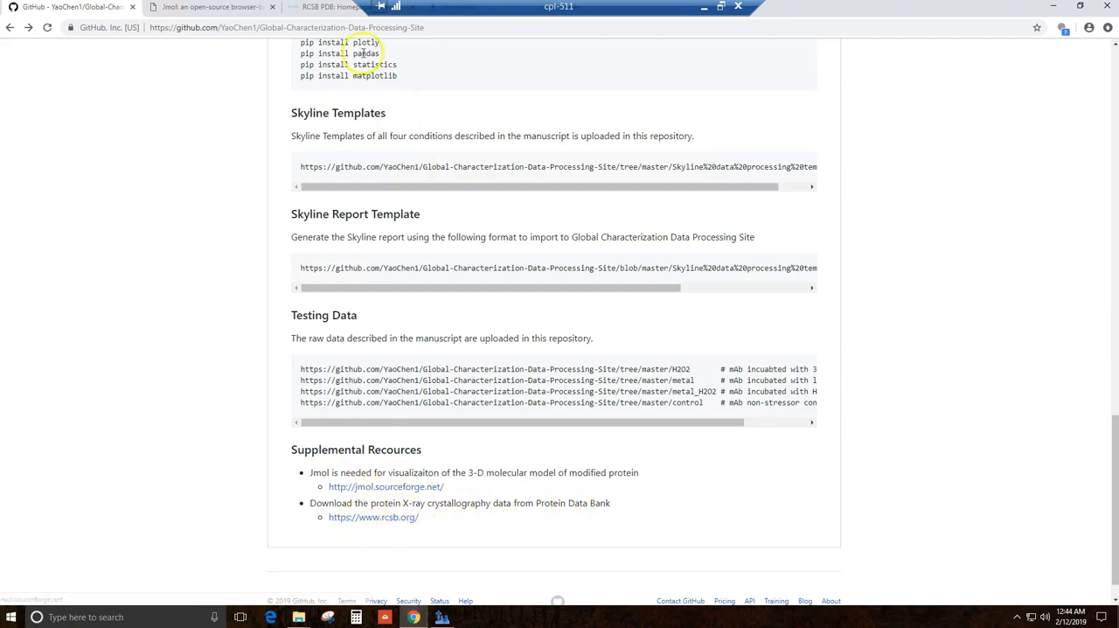
{"action": "left_click", "coordinate": [333, 7]}
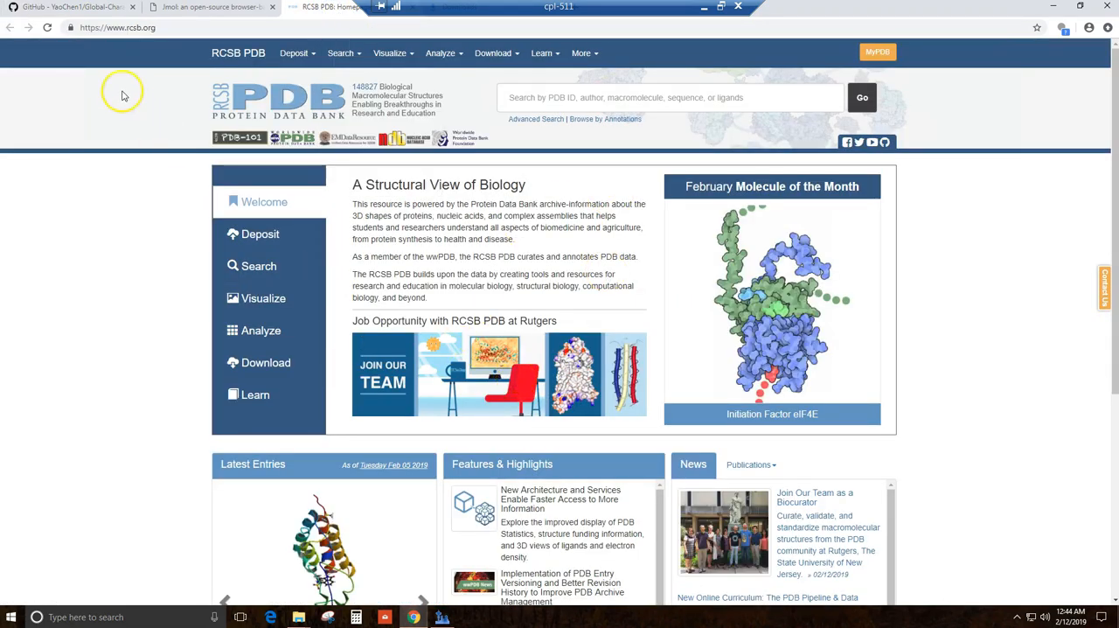
{"action": "left_click", "coordinate": [74, 8]}
Step: Download the Global-Characterization-Data-Processing-Site repository as a ZIP archive
{"action": "scroll", "coordinate": [200, 250], "scroll_direction": "up", "scroll_amount": 15}
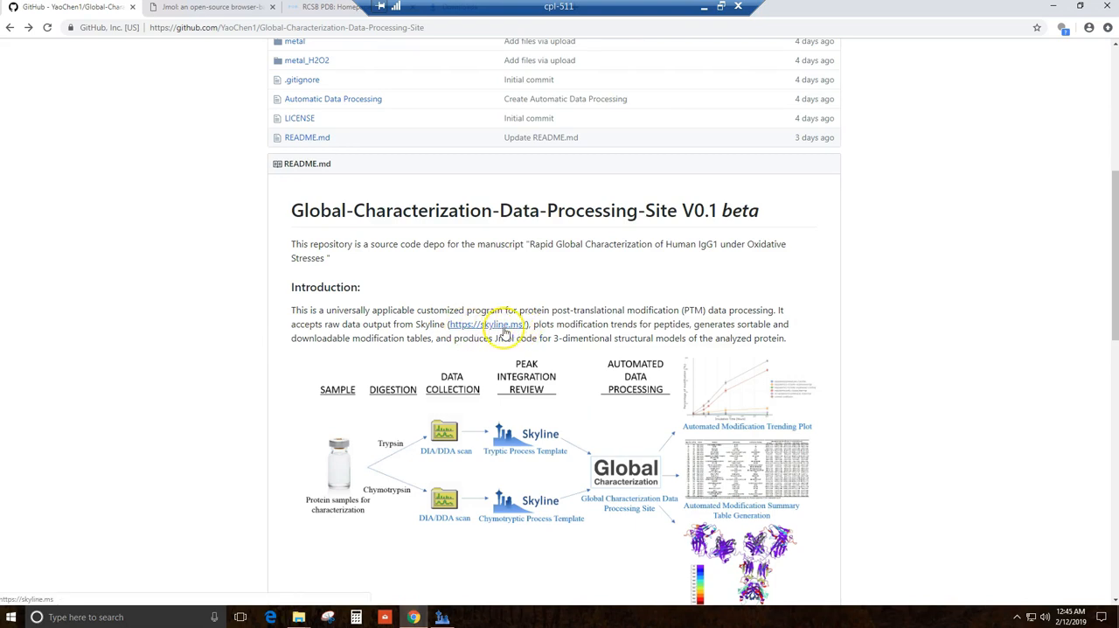
{"action": "scroll", "coordinate": [857, 268], "scroll_direction": "up", "scroll_amount": 3}
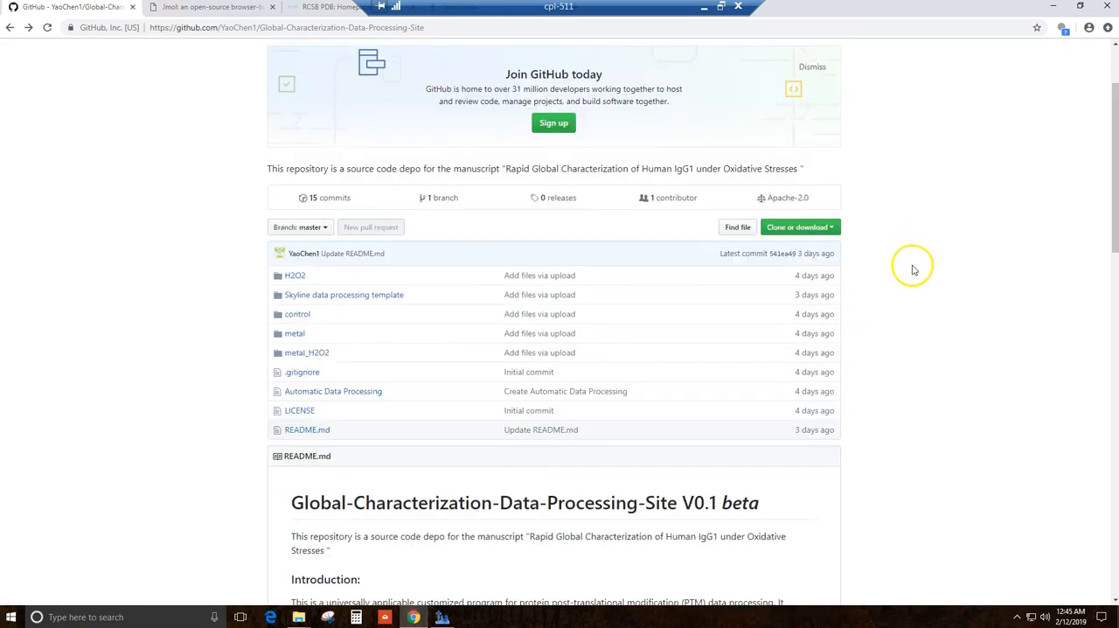
{"action": "left_click", "coordinate": [831, 228]}
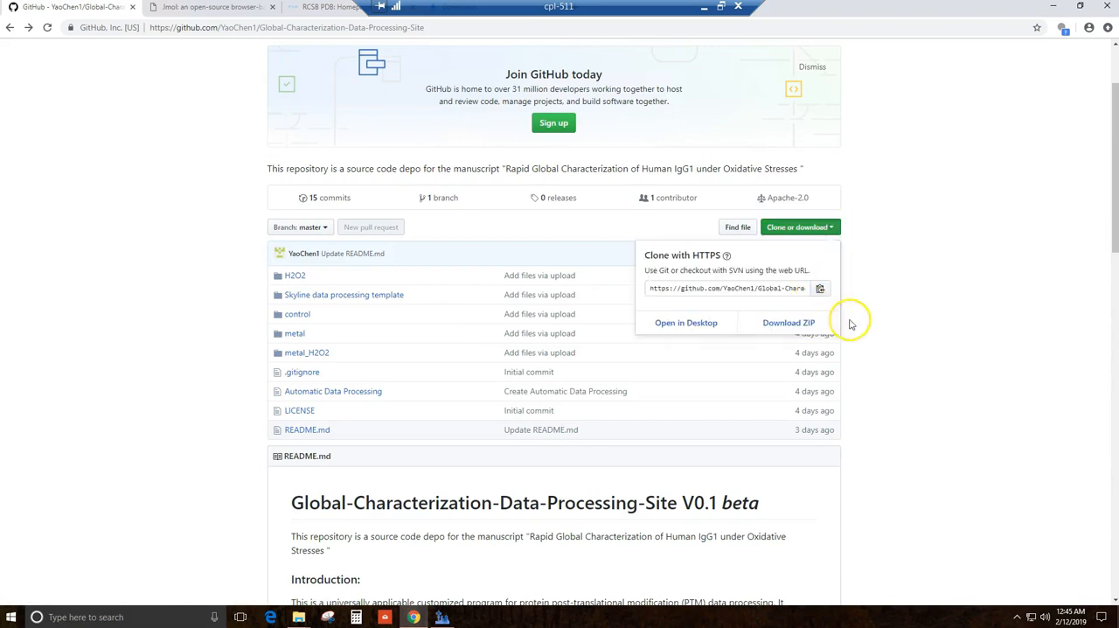
{"action": "left_click", "coordinate": [806, 327]}
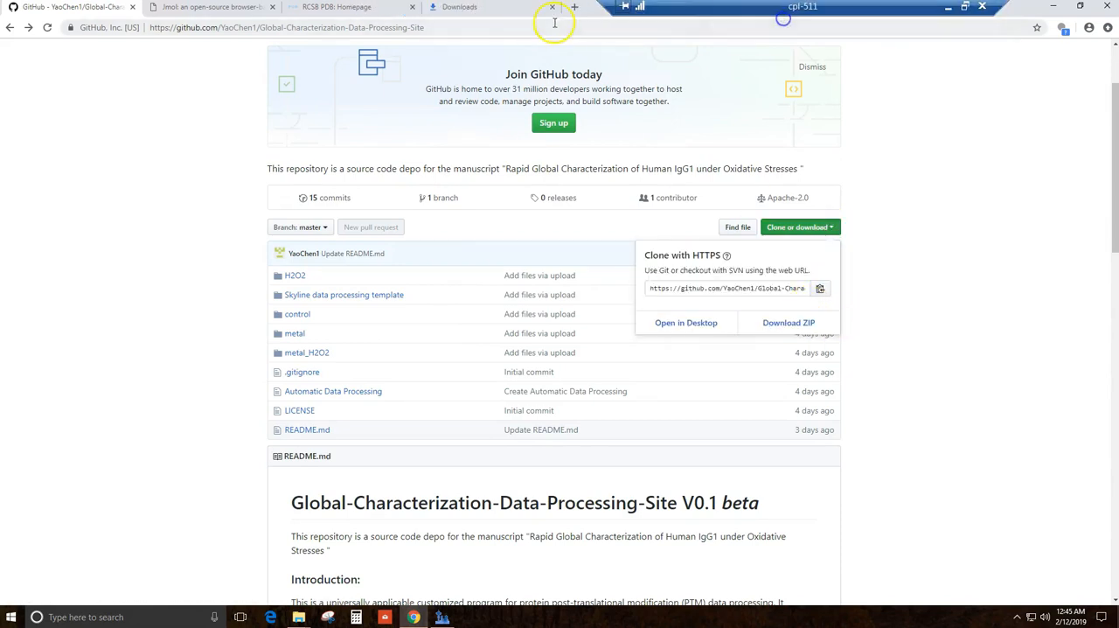
Step: Open the downloaded Global-Characterization-Data-Processing-Site-master.zip and go to its "metals + H2O2" folder inside "Skyline data processing template"
{"action": "left_click", "coordinate": [493, 11]}
{"action": "left_click", "coordinate": [484, 204]}
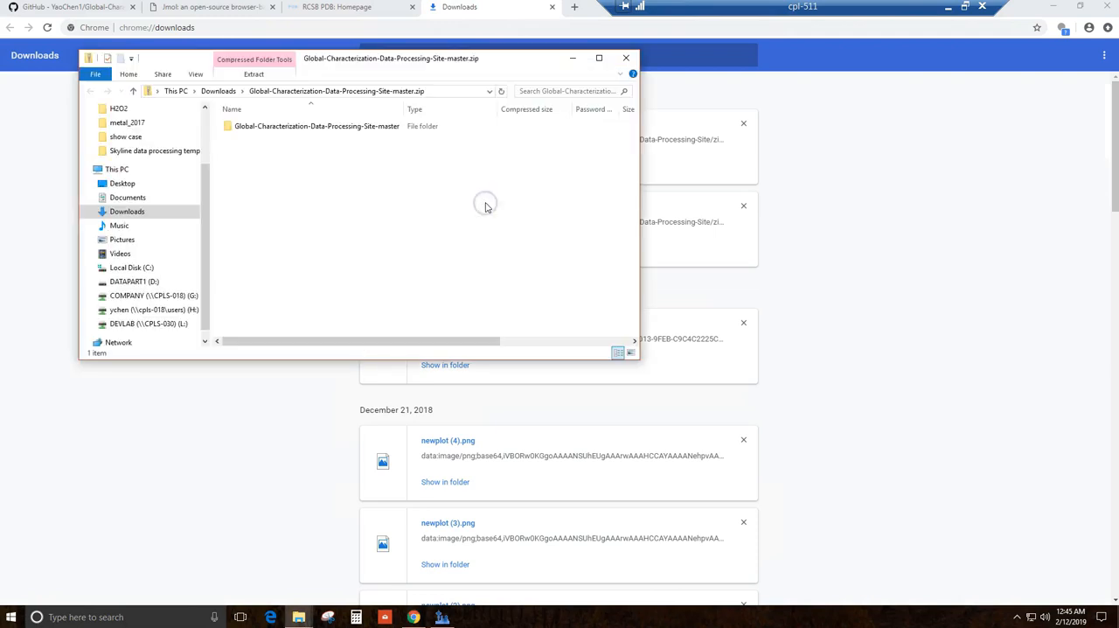
{"action": "double_click", "coordinate": [305, 125]}
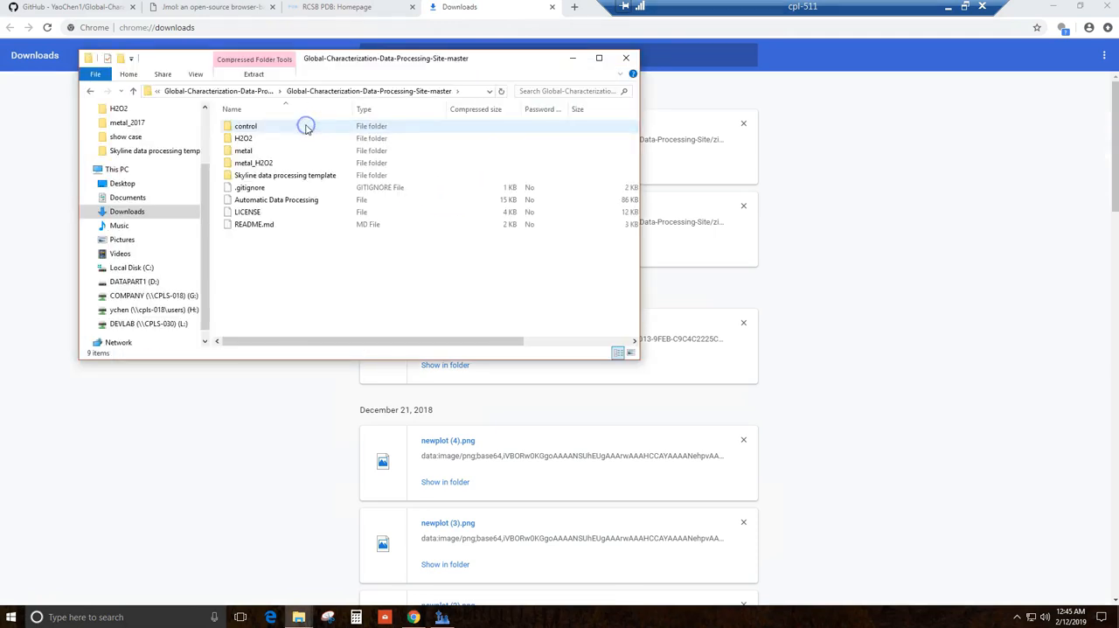
{"action": "double_click", "coordinate": [262, 175]}
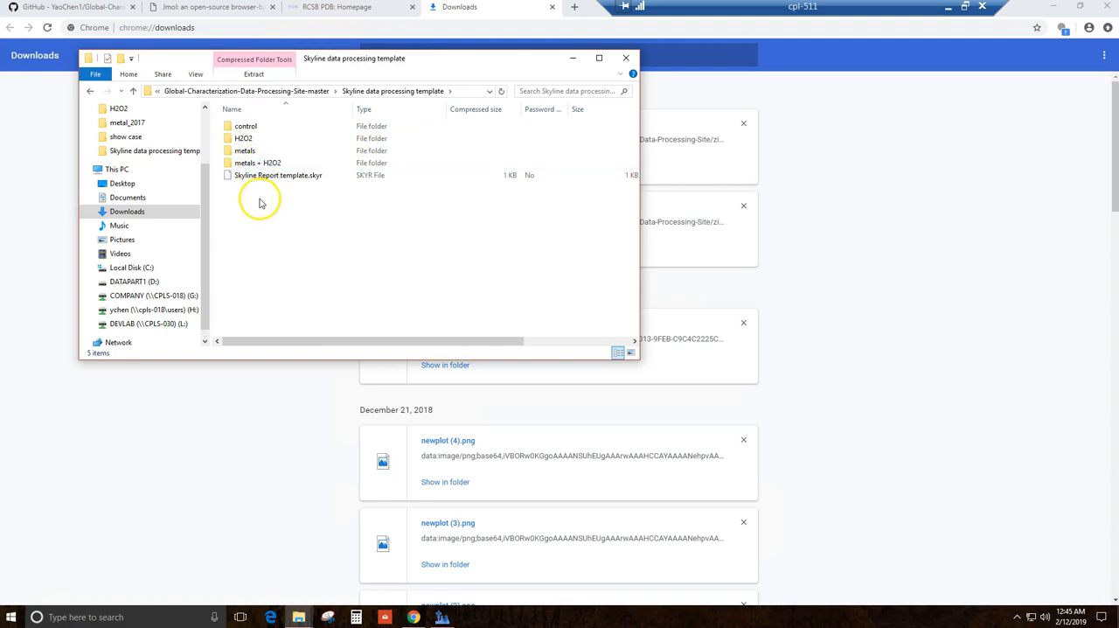
{"action": "double_click", "coordinate": [266, 164]}
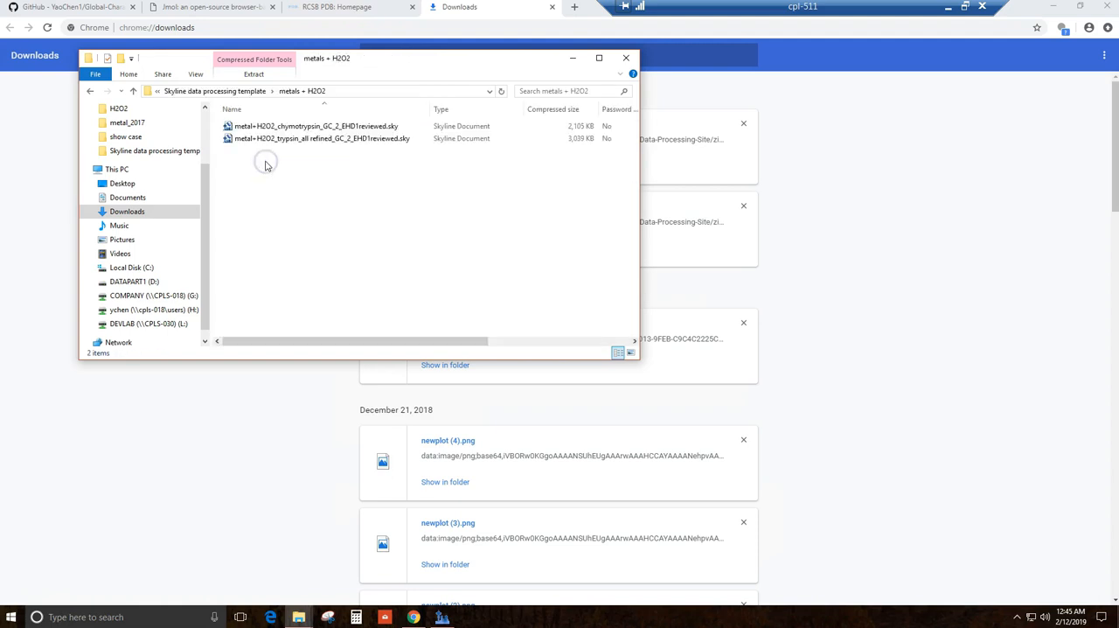
Step: Open metal+H2O2_trypsin_all refined_GC_2_EHD1reviewed.sky in Skyline and cancel its automatic results import
{"action": "left_click", "coordinate": [275, 141]}
{"action": "left_click", "coordinate": [311, 126]}
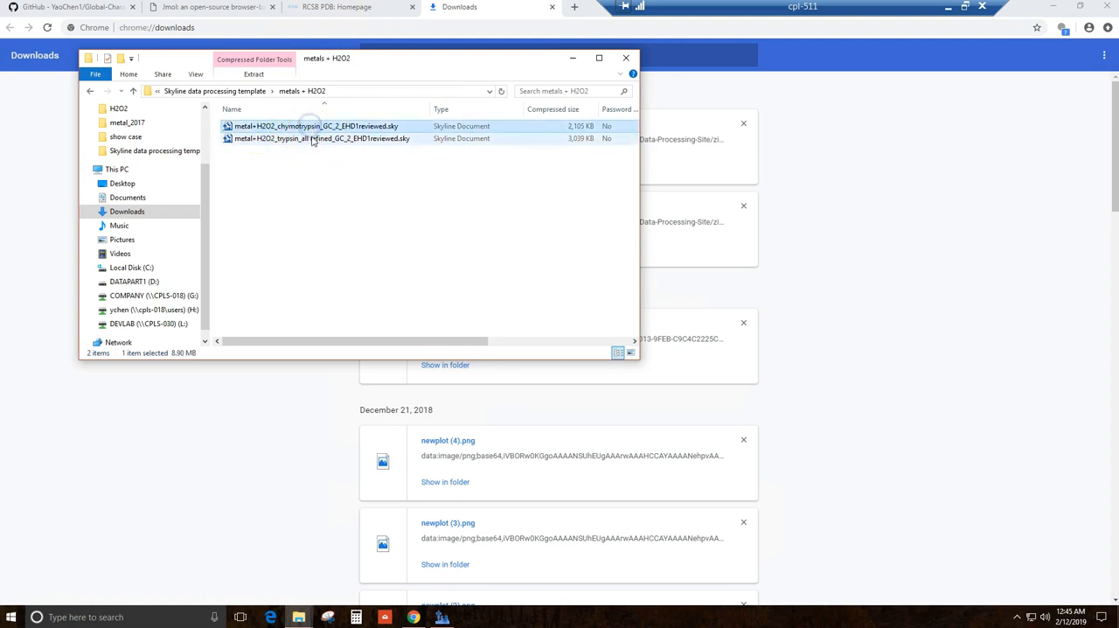
{"action": "left_click", "coordinate": [312, 141]}
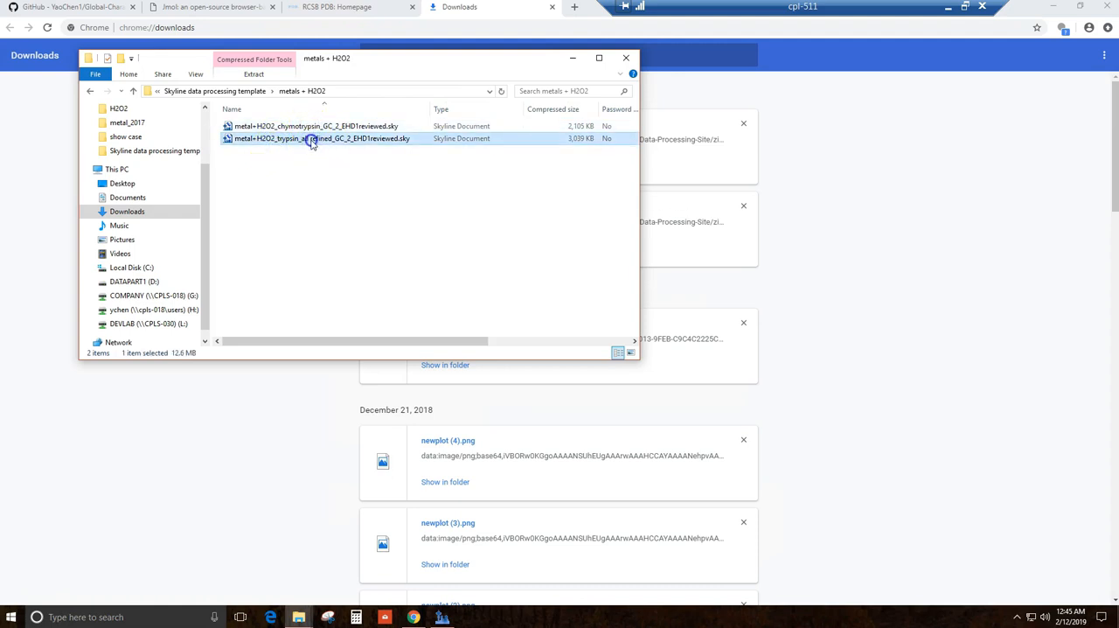
{"action": "double_click", "coordinate": [312, 142]}
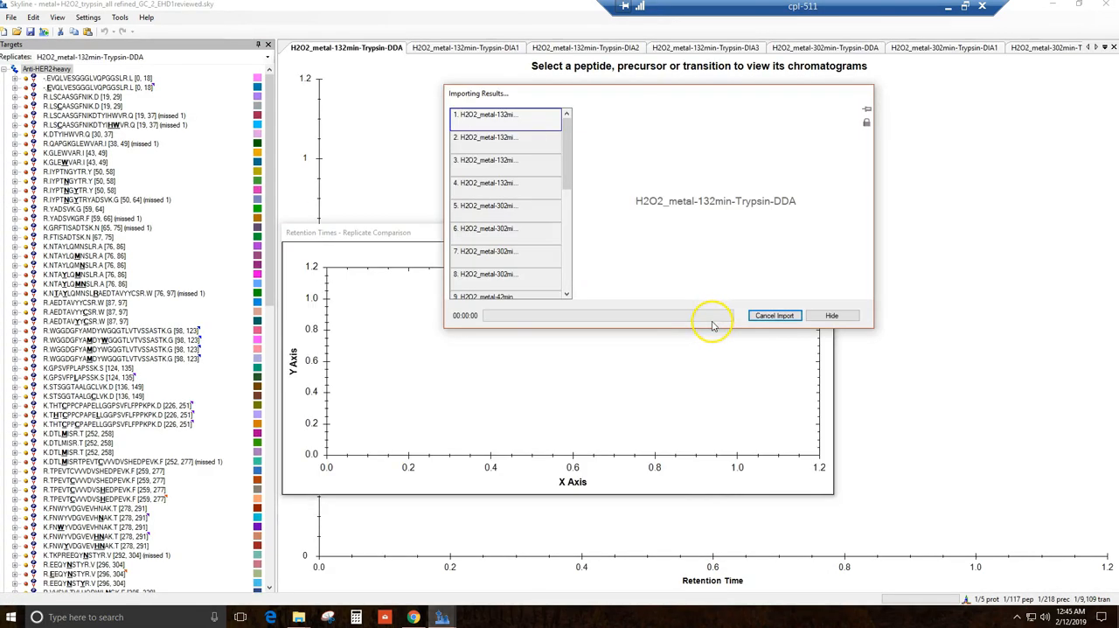
{"action": "left_click", "coordinate": [770, 314]}
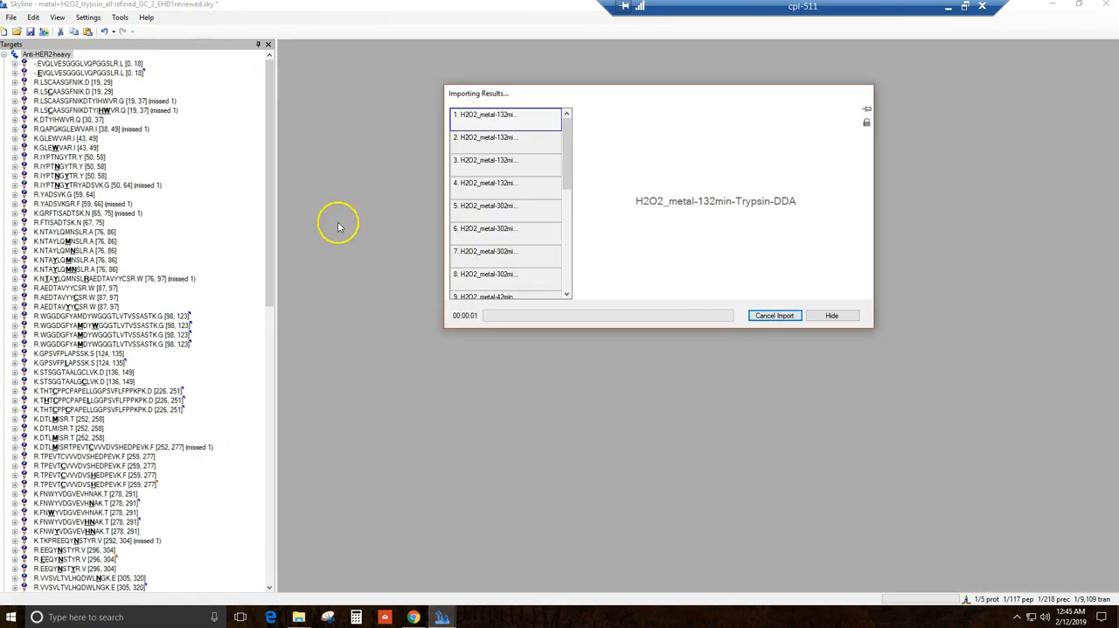
Step: Examine the heavy-chain and light-chain peptides in the template's target list
{"action": "left_click", "coordinate": [76, 73]}
{"action": "left_click", "coordinate": [77, 147]}
{"action": "left_click", "coordinate": [76, 204]}
{"action": "left_click", "coordinate": [96, 269]}
{"action": "scroll", "coordinate": [107, 310], "scroll_direction": "down", "scroll_amount": 16}
{"action": "scroll", "coordinate": [101, 319], "scroll_direction": "down", "scroll_amount": 5}
{"action": "scroll", "coordinate": [99, 300], "scroll_direction": "up", "scroll_amount": 9}
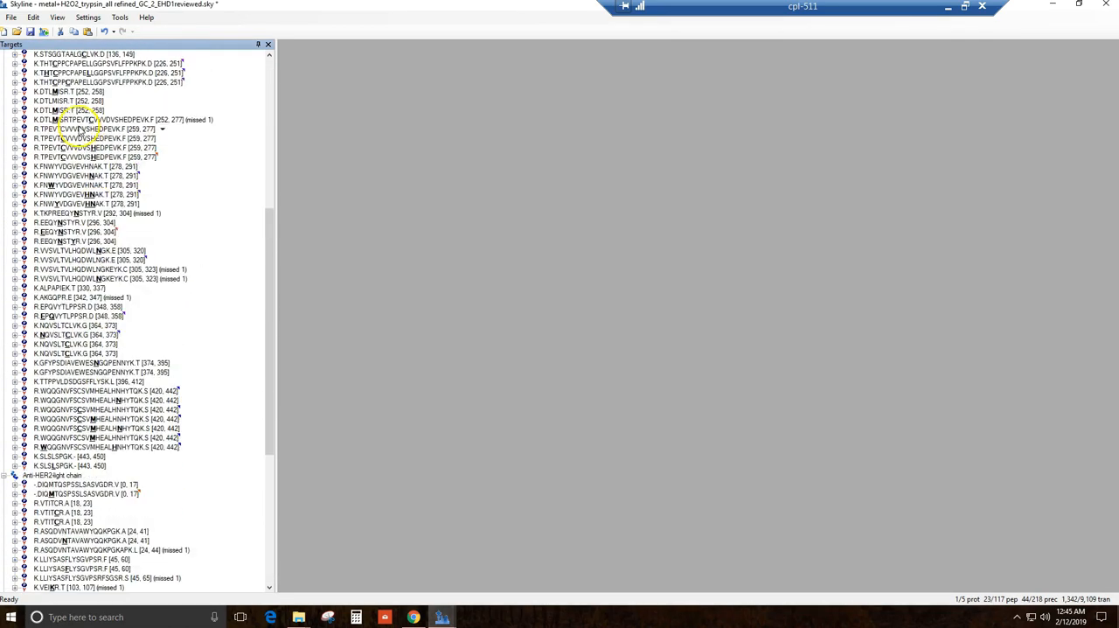
{"action": "scroll", "coordinate": [79, 130], "scroll_direction": "up", "scroll_amount": 11}
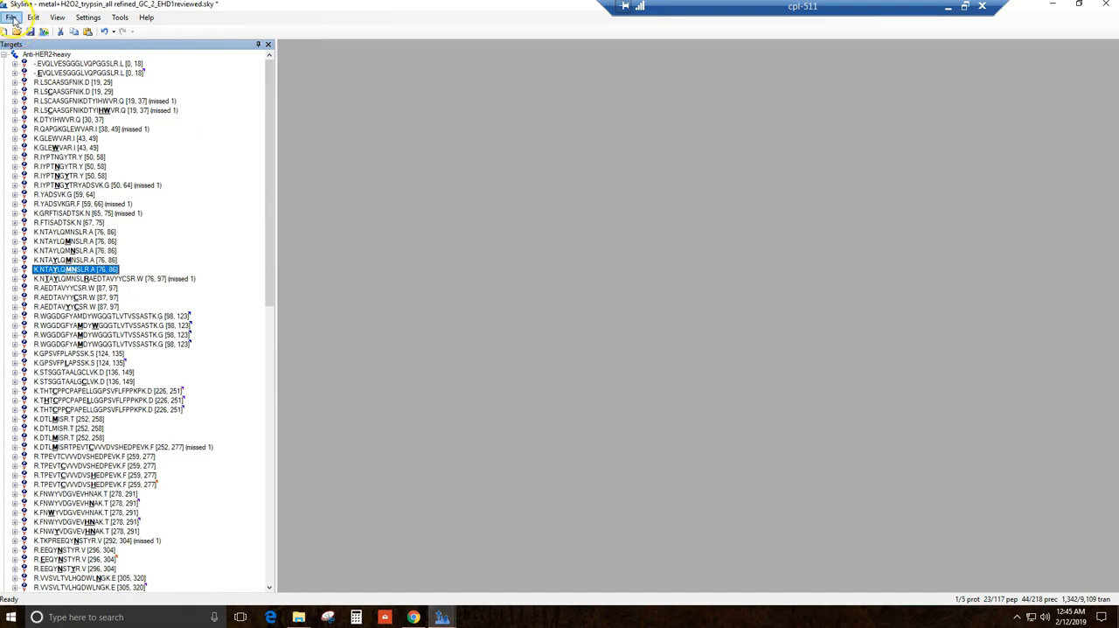
Step: Start a results import that adds single-injection replicates in files, with no optimizing
{"action": "left_click", "coordinate": [10, 17]}
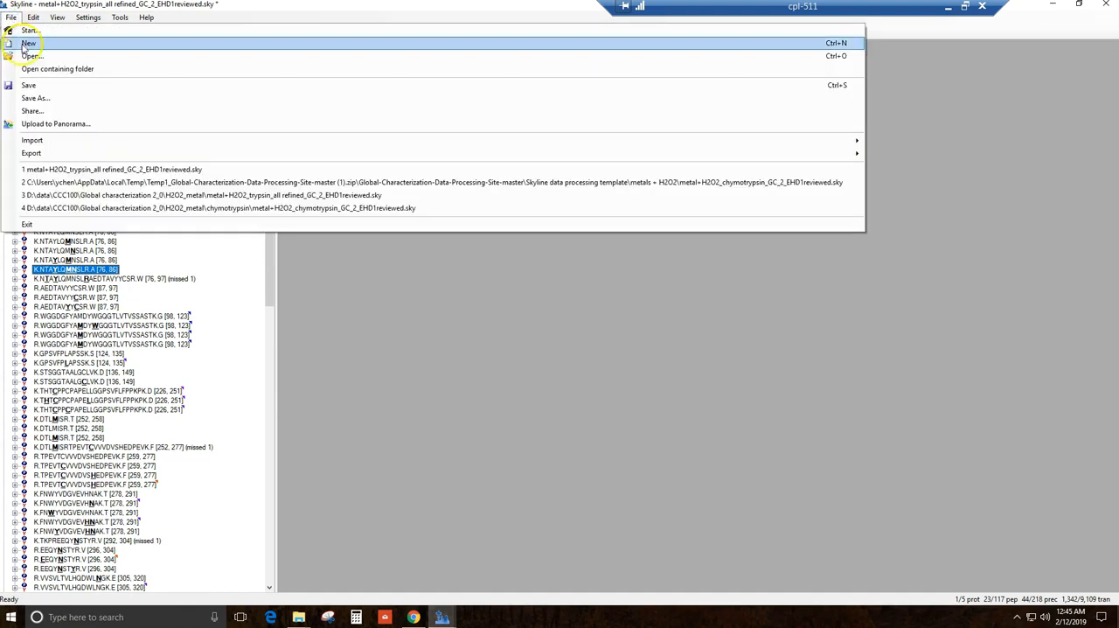
{"action": "mouse_move", "coordinate": [704, 145]}
{"action": "left_click", "coordinate": [901, 141]}
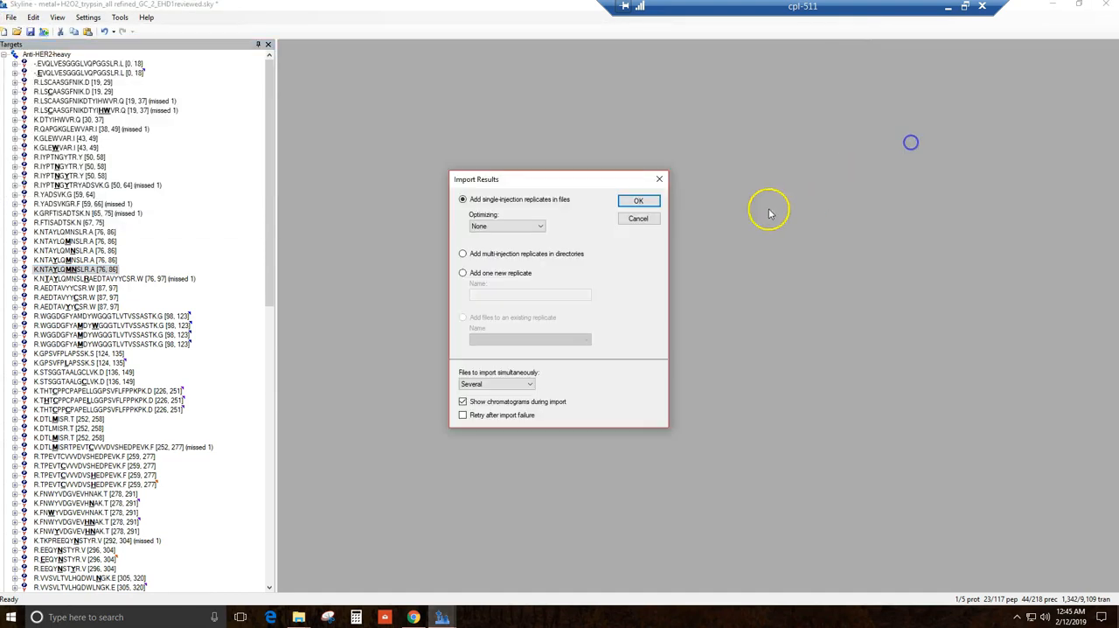
{"action": "left_click", "coordinate": [651, 199]}
Step: Browse from the DATAPART1 (D:) data folder to H2O2_metal and select all of its Trypsin DDA and DIA raw files
{"action": "left_click", "coordinate": [599, 206]}
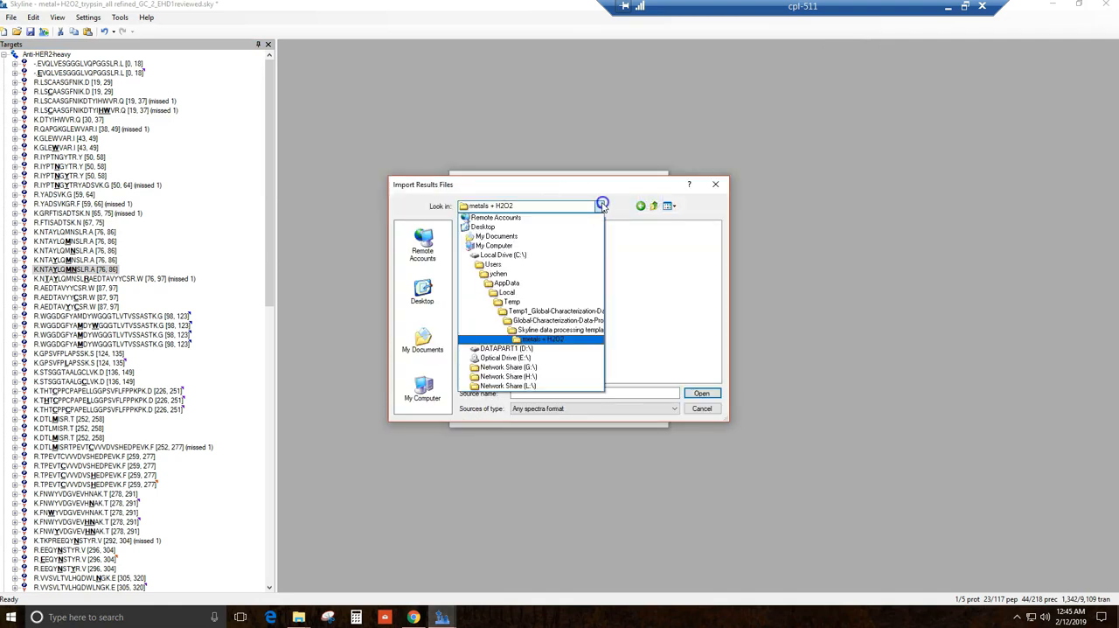
{"action": "left_click", "coordinate": [537, 350]}
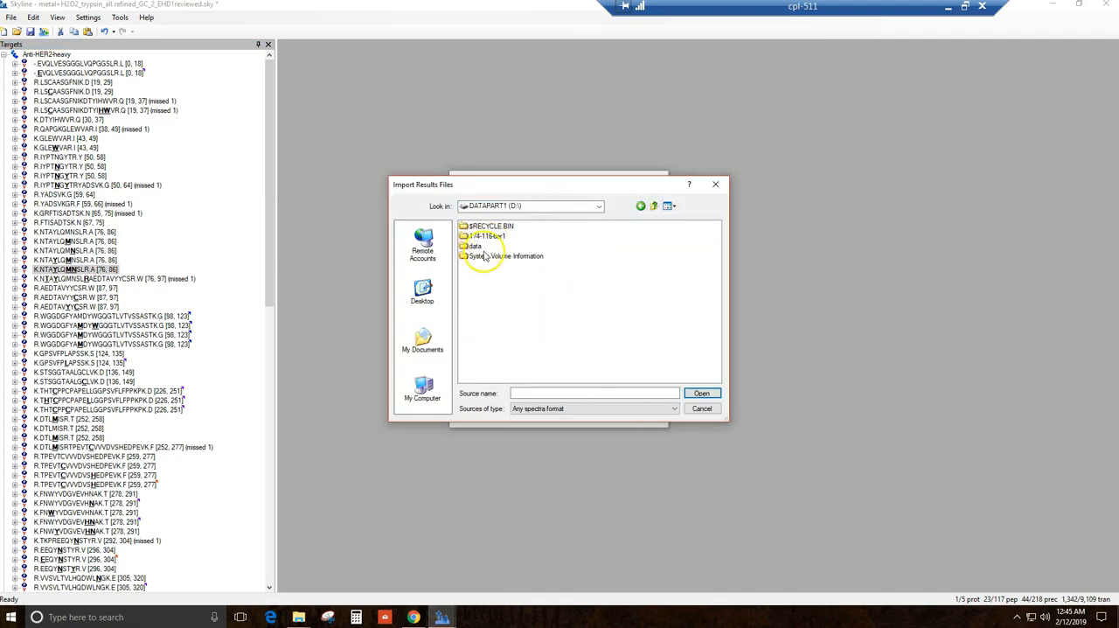
{"action": "double_click", "coordinate": [475, 246]}
{"action": "double_click", "coordinate": [484, 257]}
{"action": "double_click", "coordinate": [480, 226]}
{"action": "left_click", "coordinate": [487, 245]}
{"action": "double_click", "coordinate": [490, 245]}
{"action": "left_click", "coordinate": [491, 236]}
{"action": "left_click", "coordinate": [636, 276], "text": "shift"}
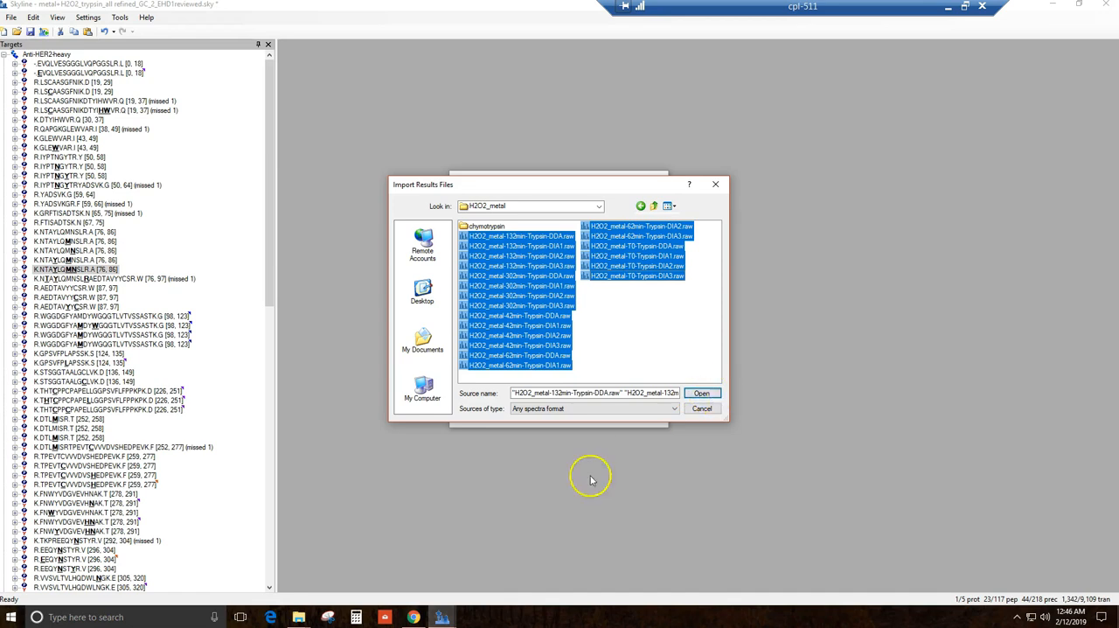
Step: Switch to the Skyline window with results already loaded and view the chromatograms of the precursors from 941.5051++ to 622.0023+++
{"action": "mouse_move", "coordinate": [450, 612]}
{"action": "left_click", "coordinate": [408, 581]}
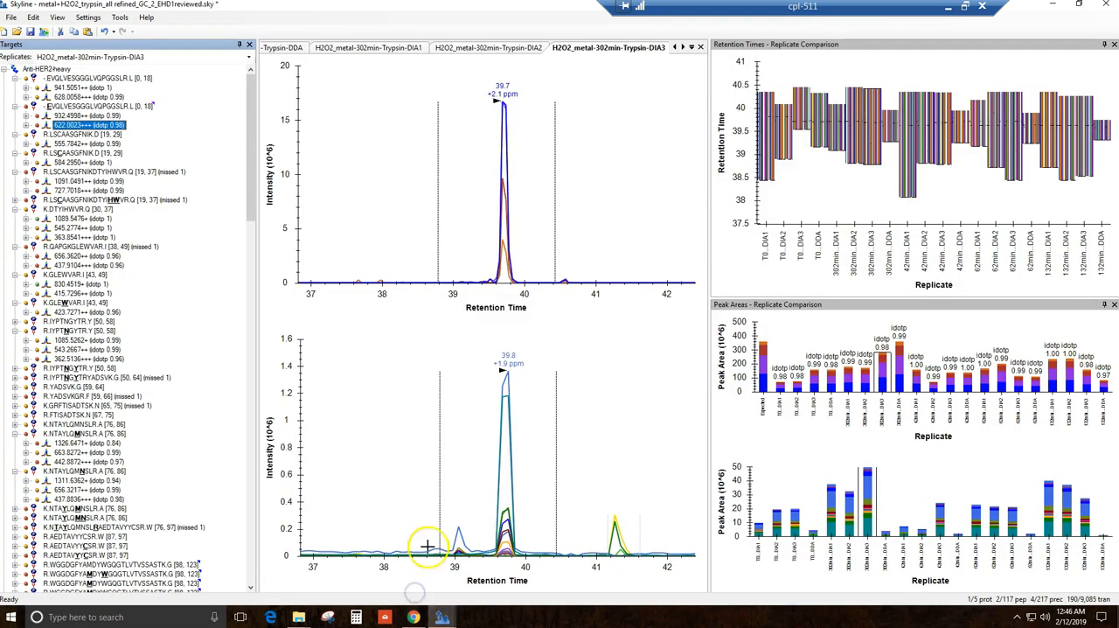
{"action": "left_click", "coordinate": [84, 90]}
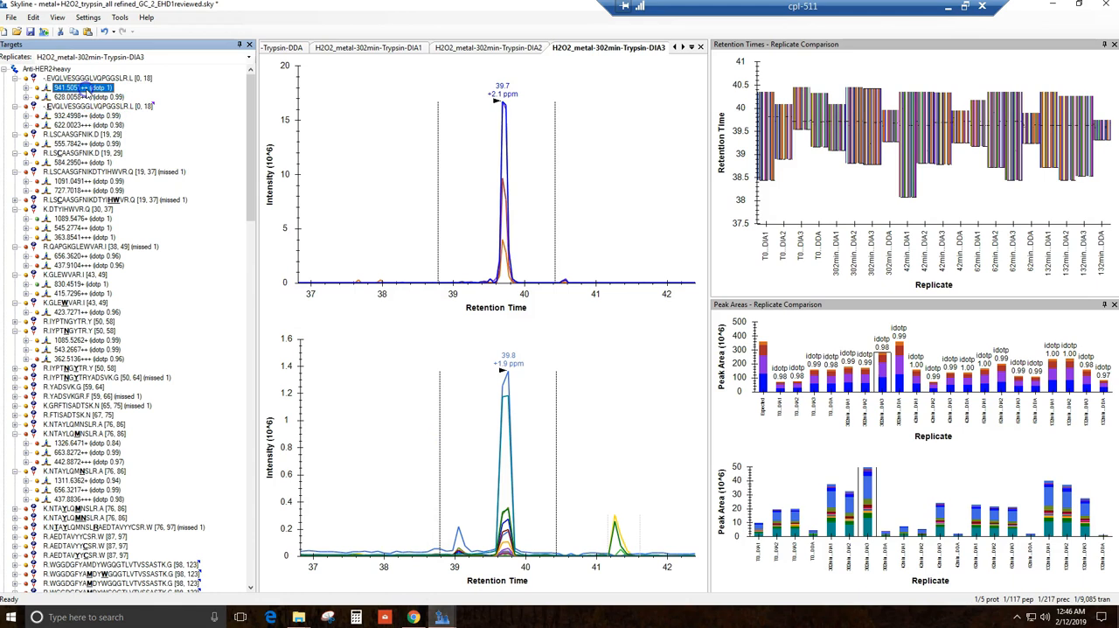
{"action": "key", "text": "Down"}
{"action": "key", "text": "Down"}
{"action": "key", "text": "Down"}
{"action": "key", "text": "Down"}
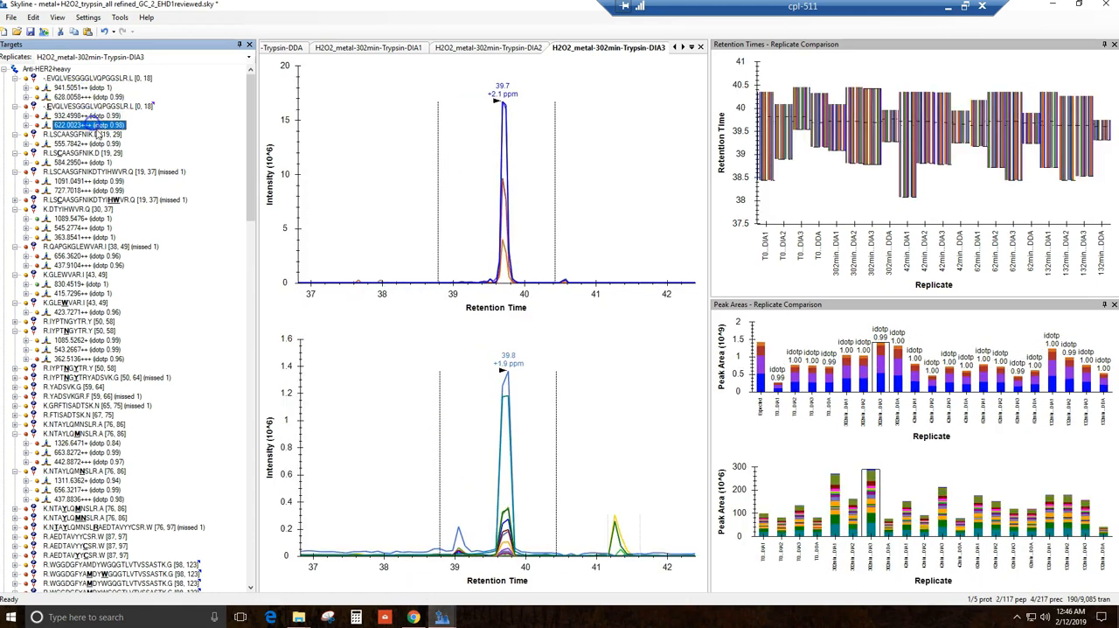
Step: View the MS1 full scan at the peak apex of precursor 555.7842++ and close the scan window
{"action": "left_click", "coordinate": [88, 144]}
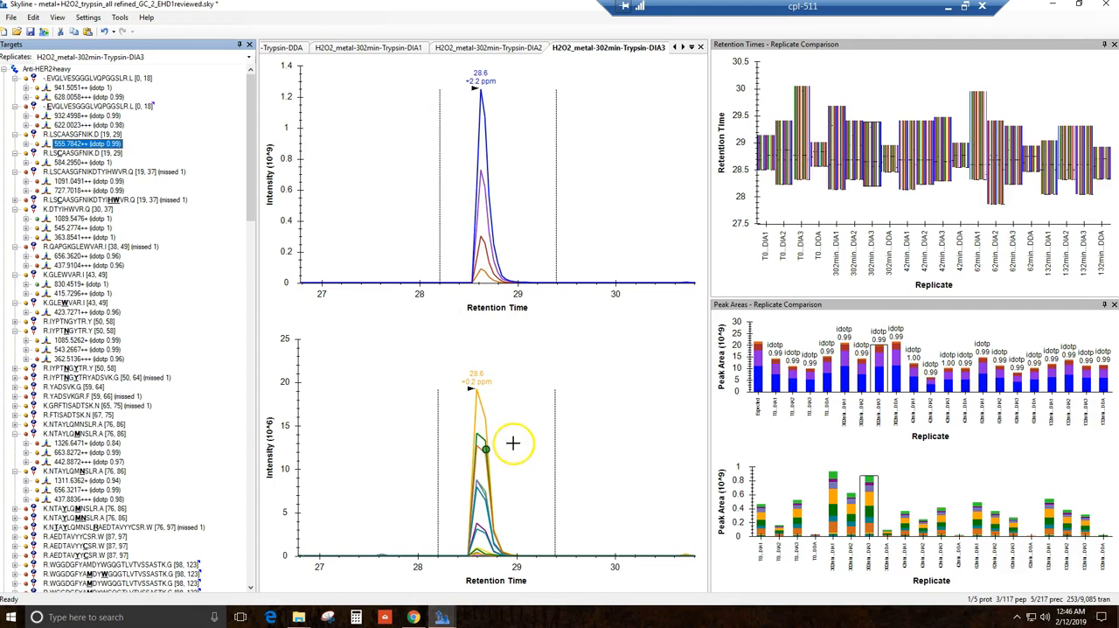
{"action": "left_click", "coordinate": [480, 94]}
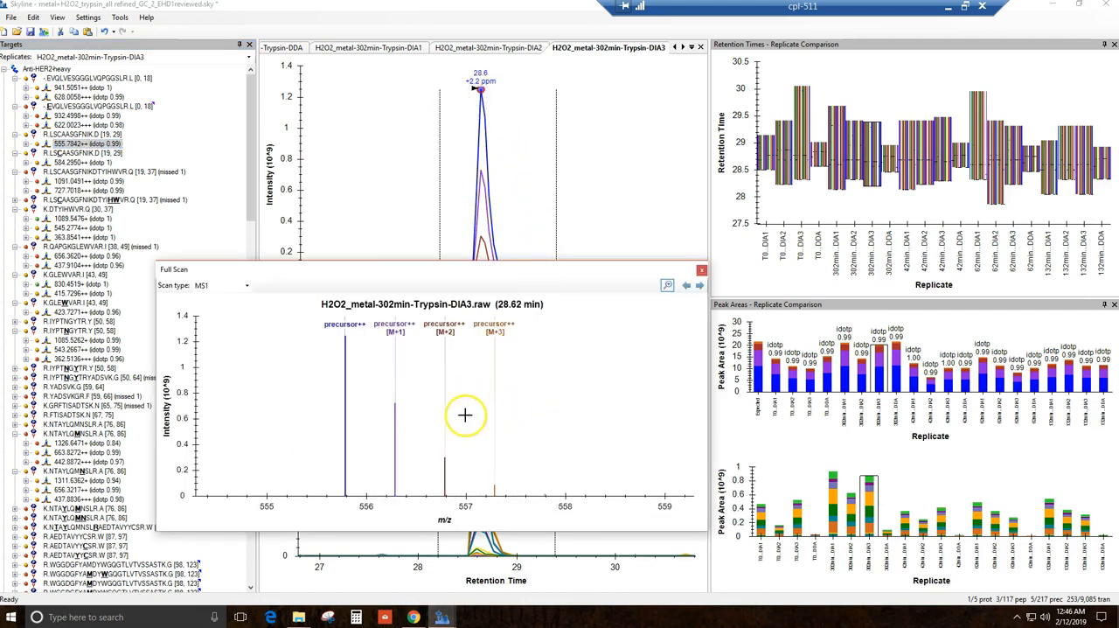
{"action": "left_click", "coordinate": [701, 270]}
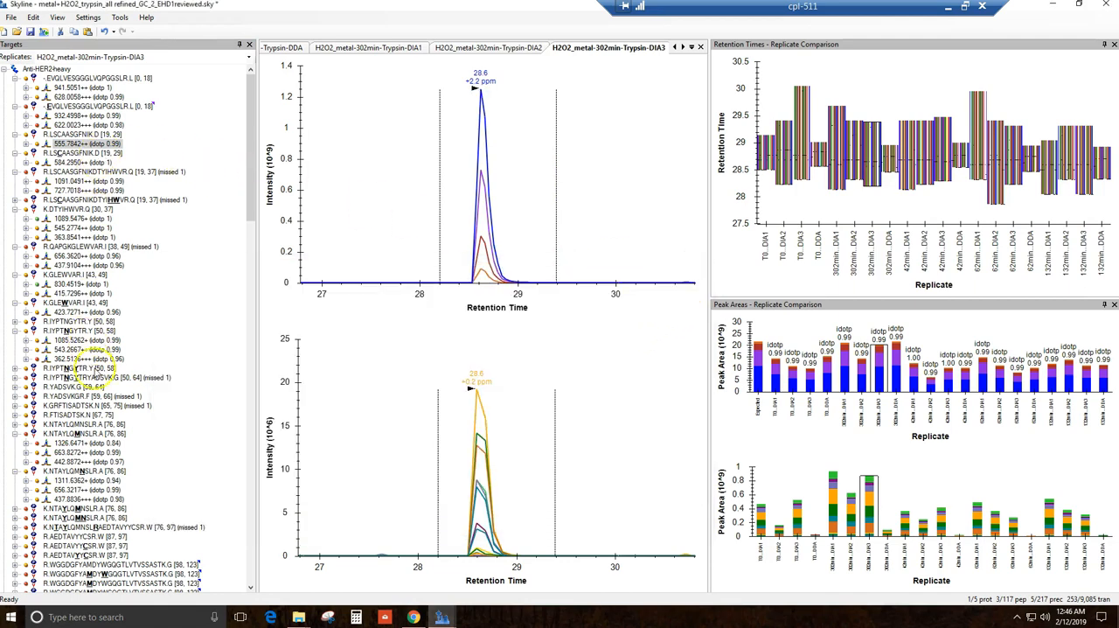
Step: Extend the end integration boundary of the 555.7842++ peak to about 29.5 min in the H2O2_metal-302min-Trypsin-DIA3 replicate
{"action": "scroll", "coordinate": [122, 385], "scroll_direction": "down", "scroll_amount": 15}
{"action": "scroll", "coordinate": [122, 390], "scroll_direction": "down", "scroll_amount": 12}
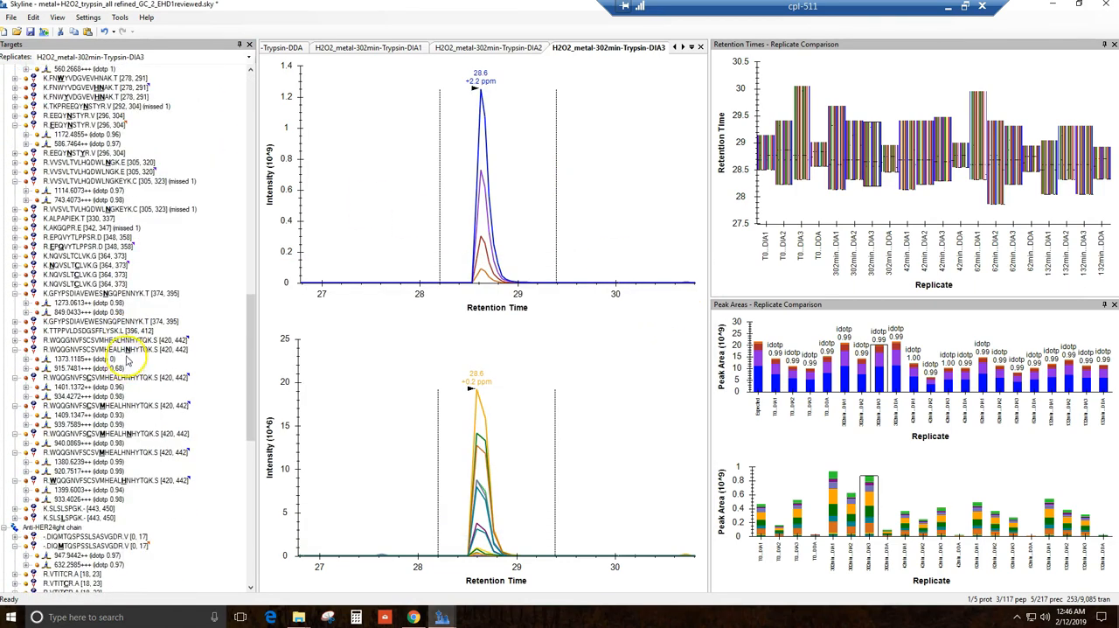
{"action": "scroll", "coordinate": [158, 254], "scroll_direction": "up", "scroll_amount": 20}
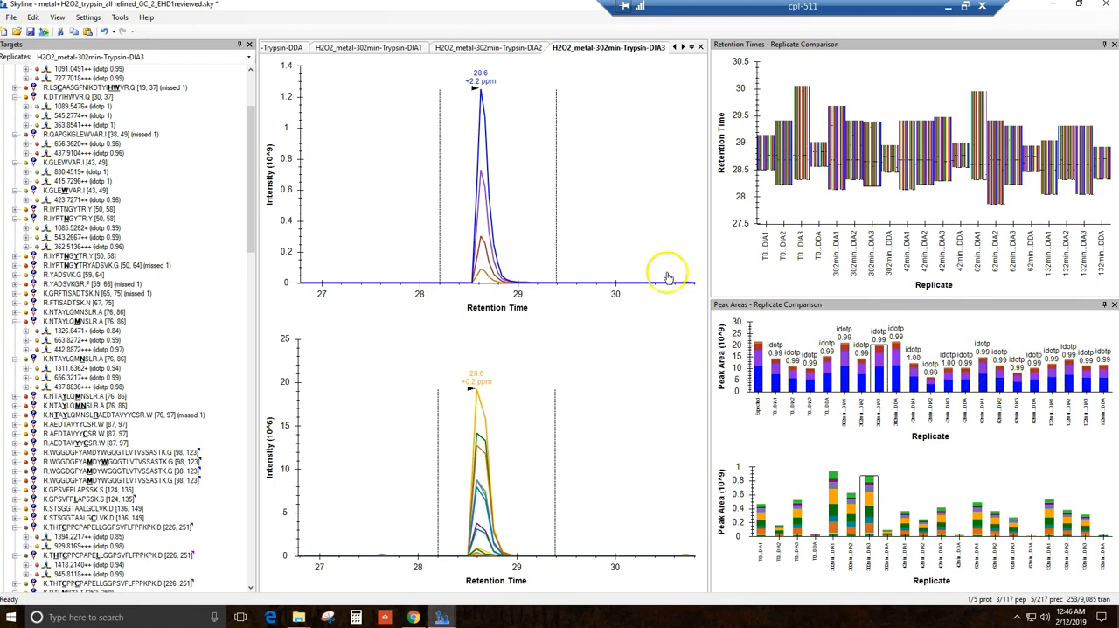
{"action": "mouse_move", "coordinate": [556, 225]}
{"action": "left_mouse_down"}
{"action": "mouse_move", "coordinate": [540, 218]}
{"action": "mouse_move", "coordinate": [565, 230]}
{"action": "left_mouse_up"}
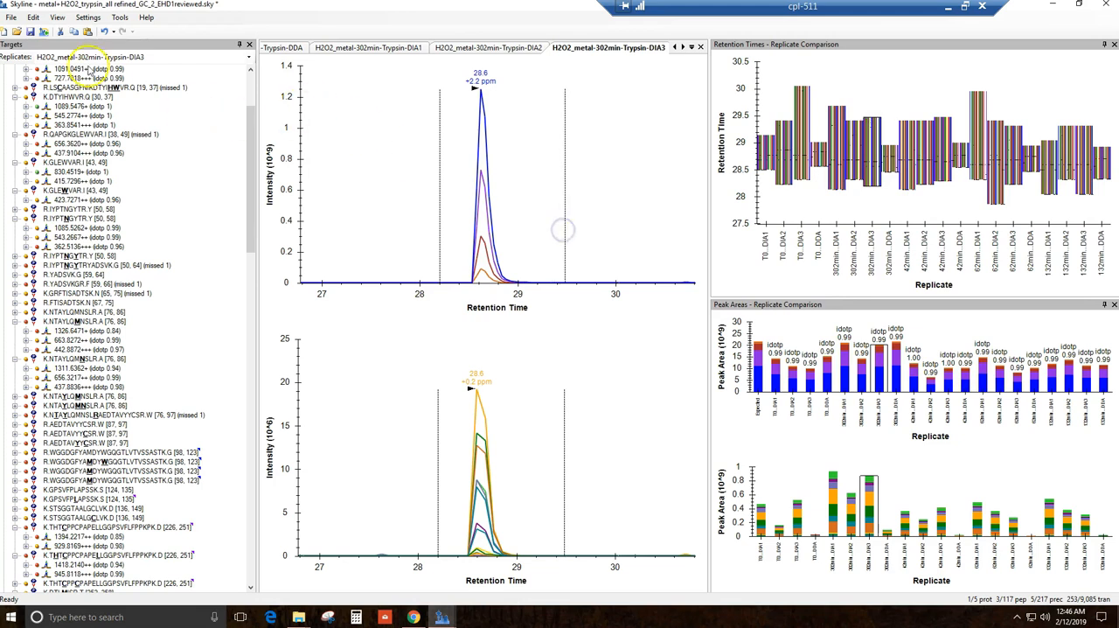
Step: Start exporting a report from the document and open the list of report views for editing
{"action": "left_click", "coordinate": [8, 18]}
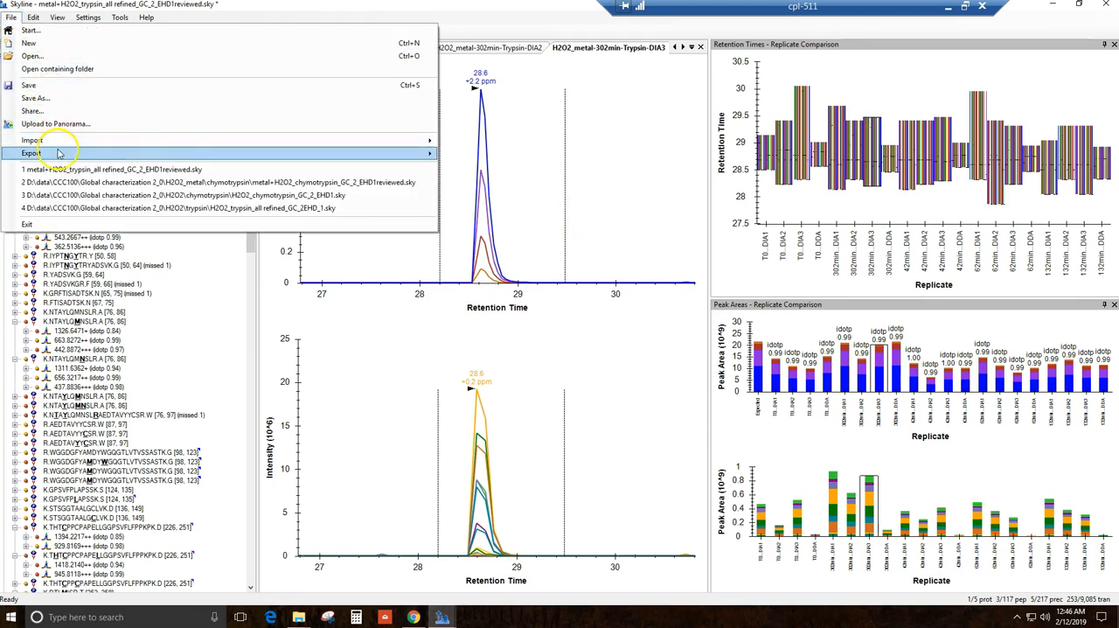
{"action": "mouse_move", "coordinate": [339, 159]}
{"action": "left_click", "coordinate": [463, 196]}
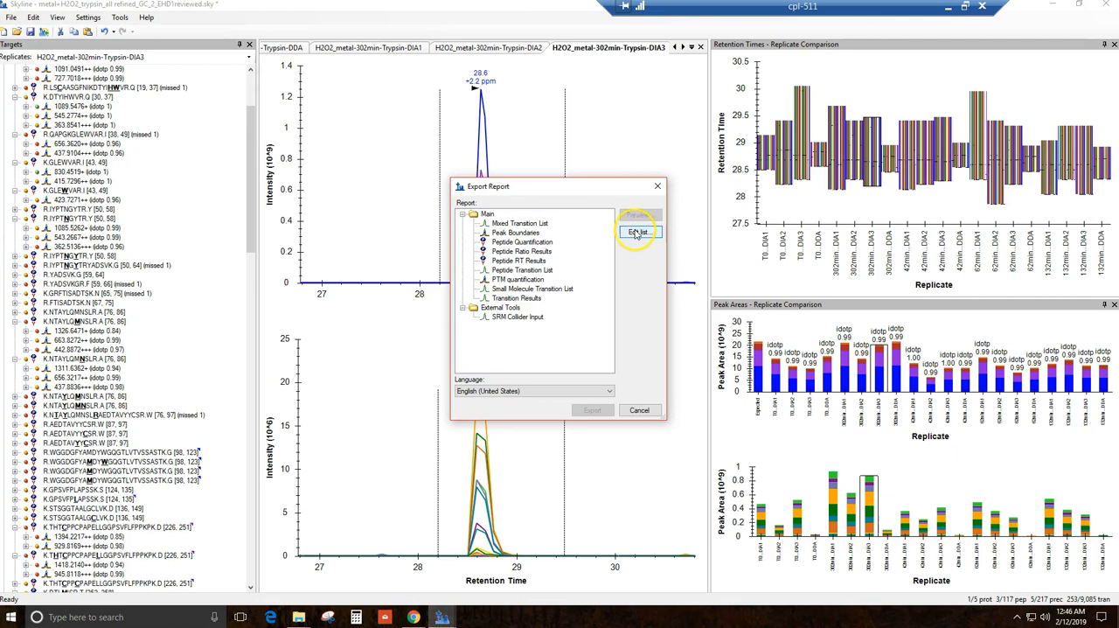
{"action": "left_click", "coordinate": [641, 233]}
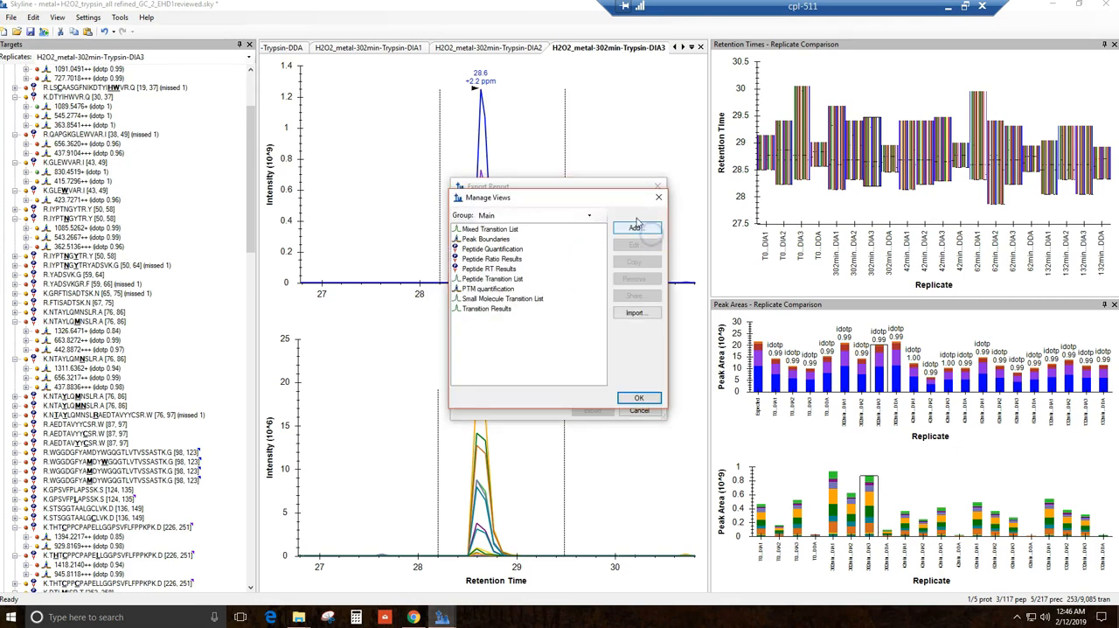
{"action": "left_click", "coordinate": [658, 198]}
{"action": "left_click", "coordinate": [639, 233]}
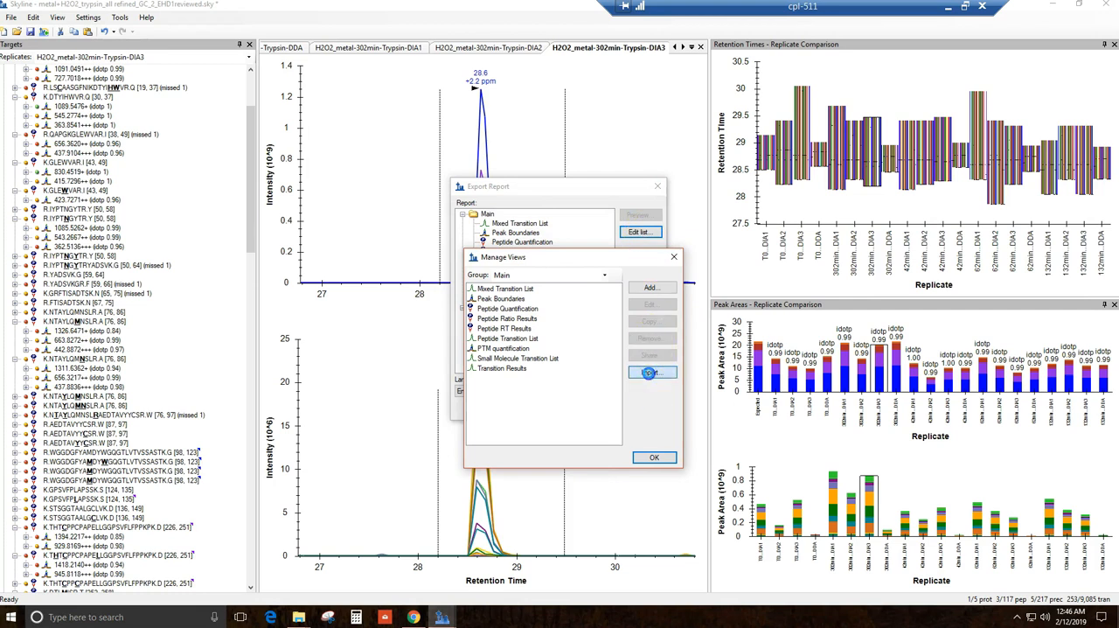
Step: Import the Skyline Report template from the Skyline data processing template folder in the downloaded Global-Characterization-Data-Processing-Site-master folder and accept the report list
{"action": "left_click", "coordinate": [649, 374]}
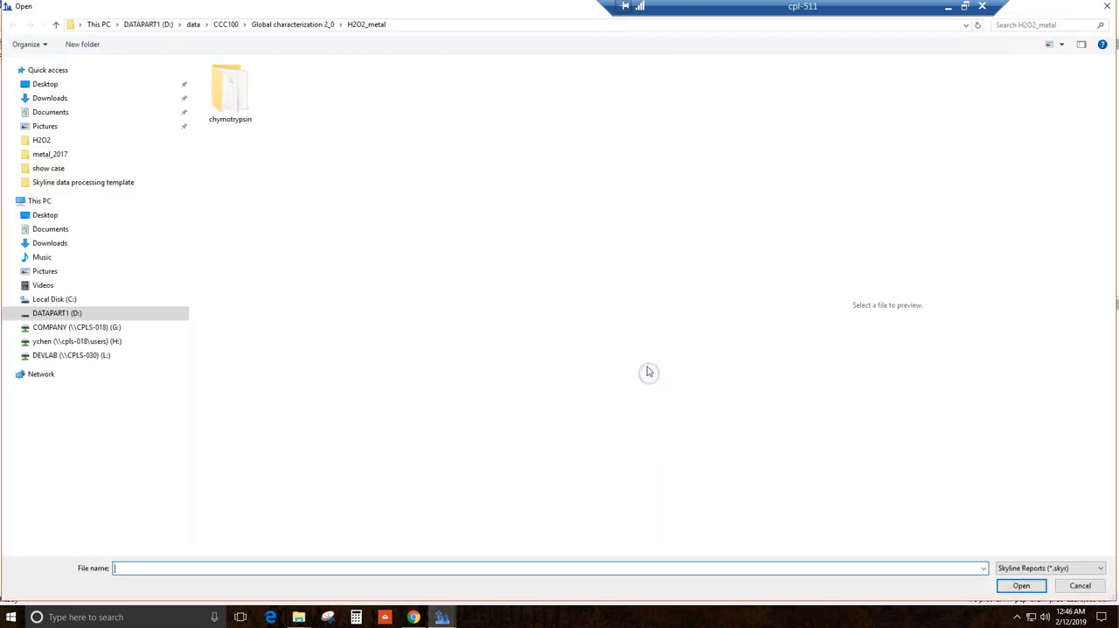
{"action": "left_click", "coordinate": [70, 100]}
{"action": "double_click", "coordinate": [243, 79]}
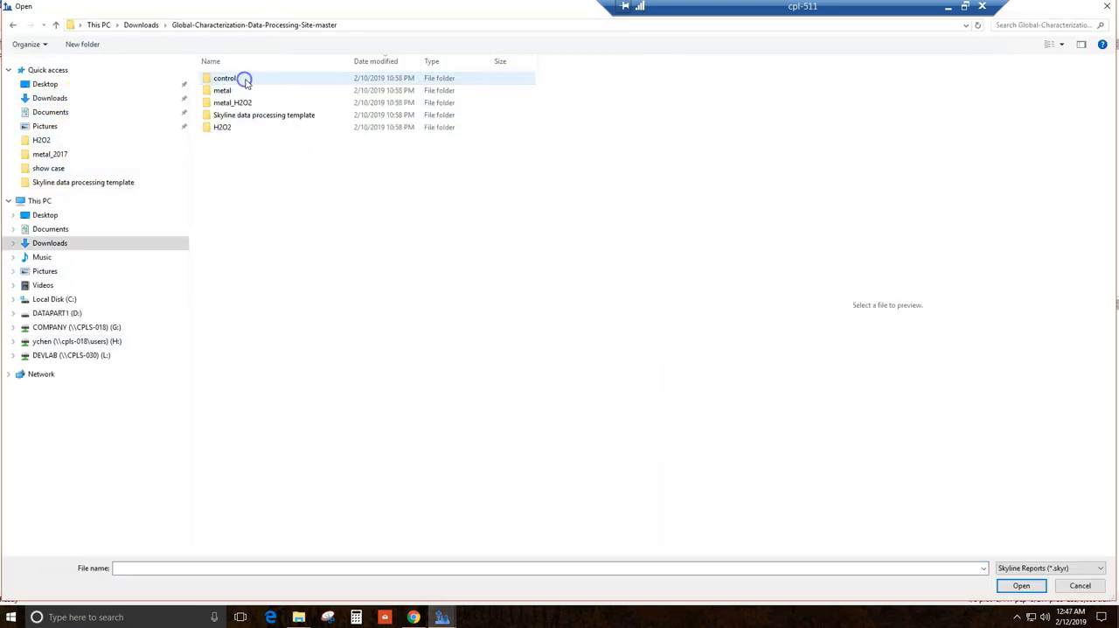
{"action": "double_click", "coordinate": [248, 114]}
{"action": "double_click", "coordinate": [251, 78]}
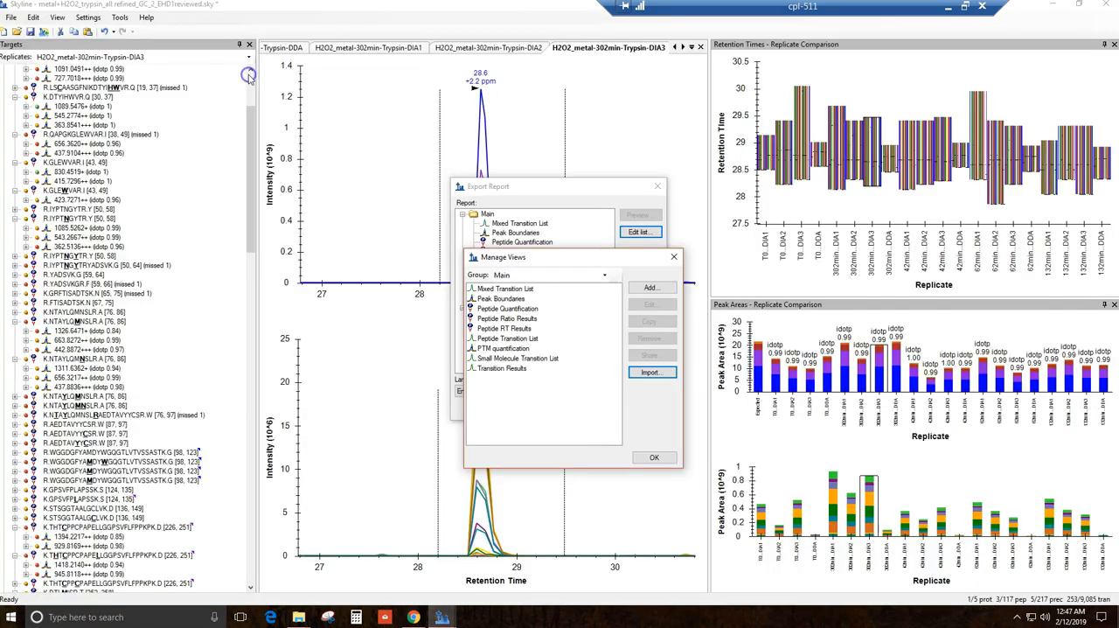
{"action": "left_click", "coordinate": [654, 457]}
Step: Preview the PTM quantification report and look through its precursor rows and MS1 total area columns
{"action": "left_click", "coordinate": [518, 280]}
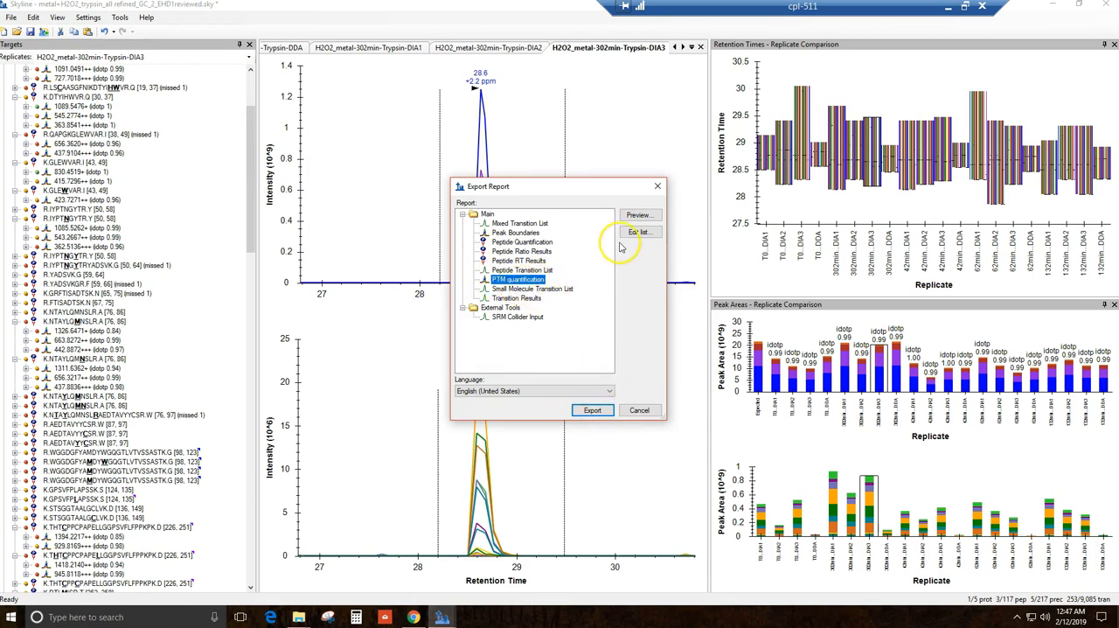
{"action": "left_click", "coordinate": [638, 216]}
{"action": "double_click", "coordinate": [457, 87]}
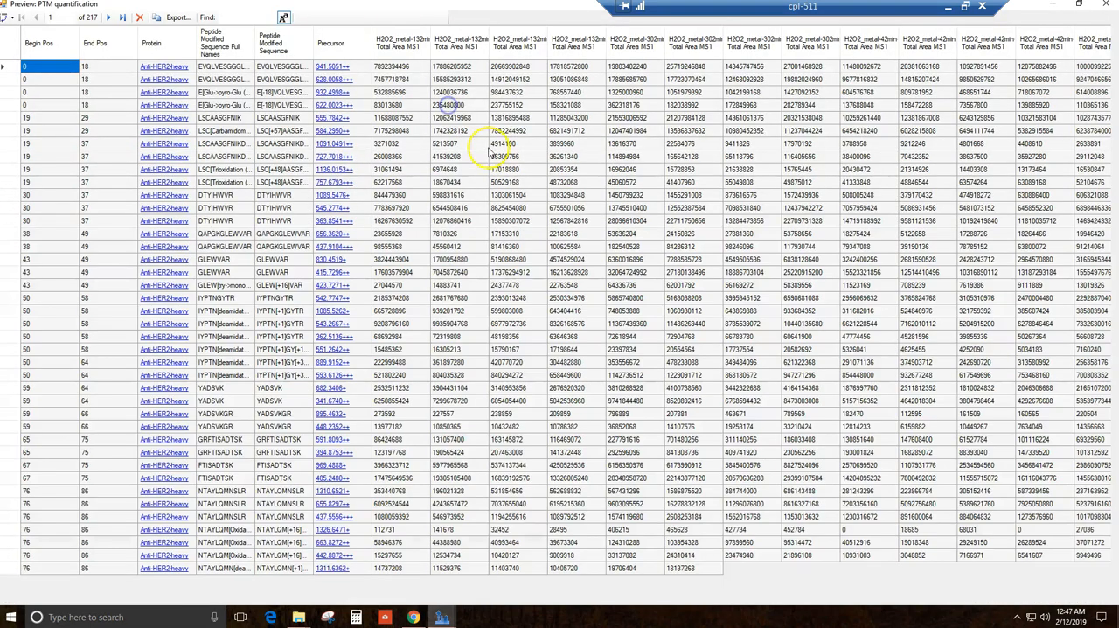
{"action": "scroll", "coordinate": [490, 150], "scroll_direction": "down", "scroll_amount": 20}
{"action": "scroll", "coordinate": [600, 250], "scroll_direction": "down", "scroll_amount": 20}
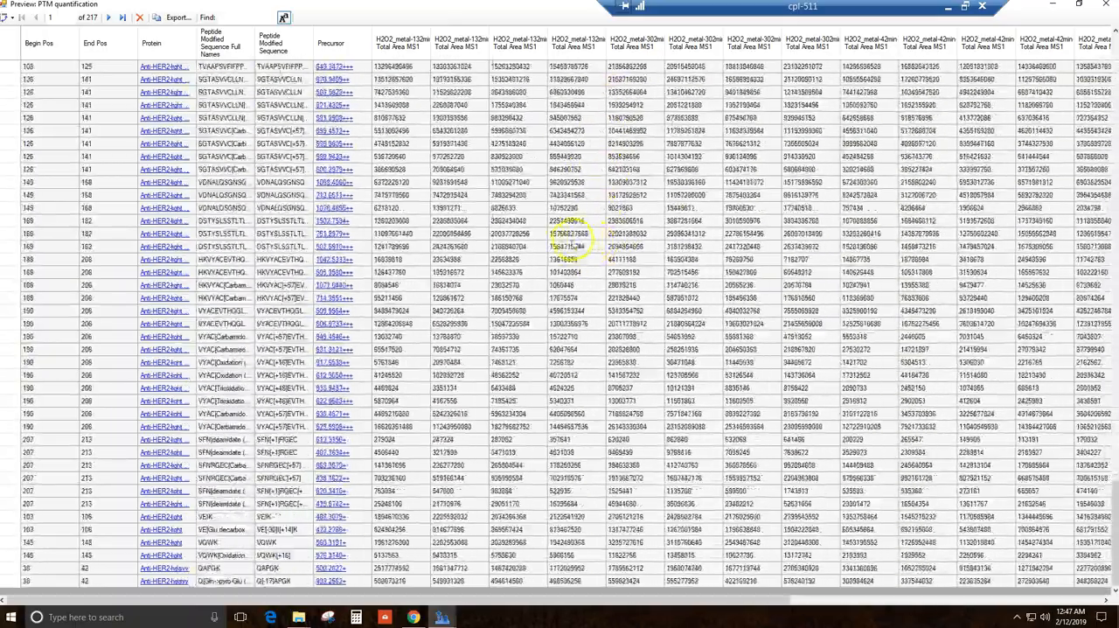
{"action": "scroll", "coordinate": [569, 236], "scroll_direction": "down", "scroll_amount": 20}
{"action": "scroll", "coordinate": [395, 116], "scroll_direction": "up", "scroll_amount": 20}
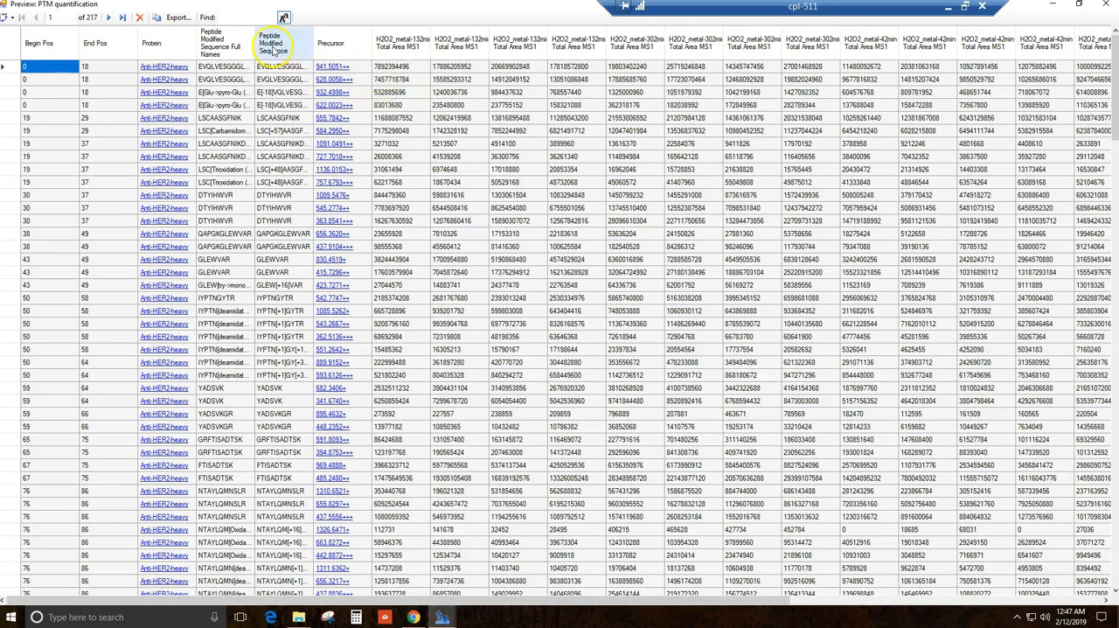
Step: Export the previewed PTM quantification report to the Desktop as trypsin digestion.csv, overwriting the existing file
{"action": "left_click", "coordinate": [179, 18]}
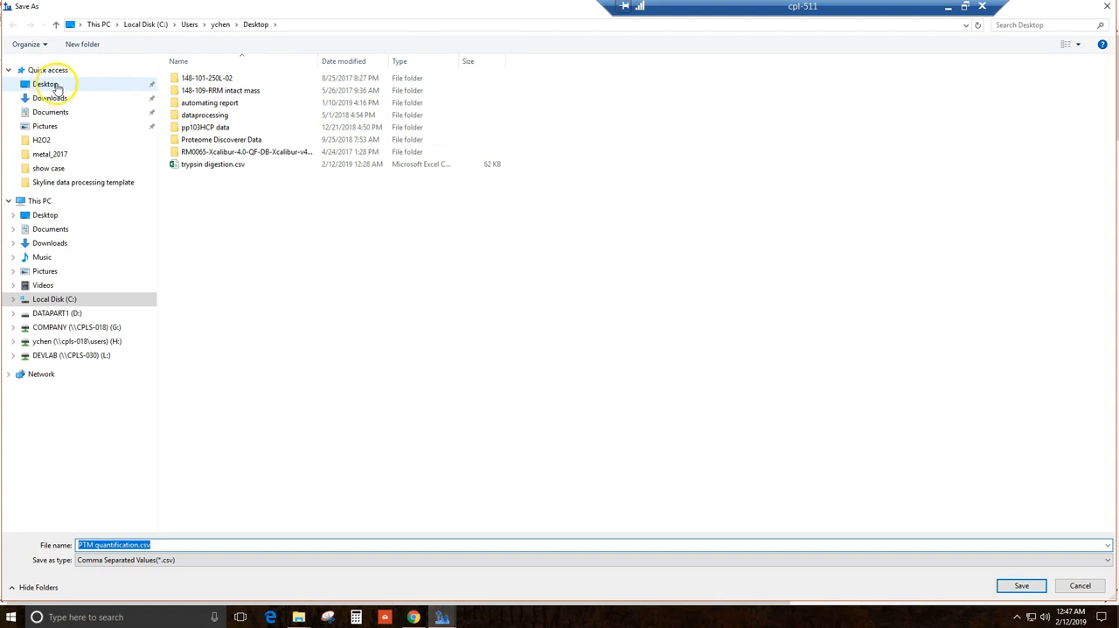
{"action": "left_click", "coordinate": [206, 164]}
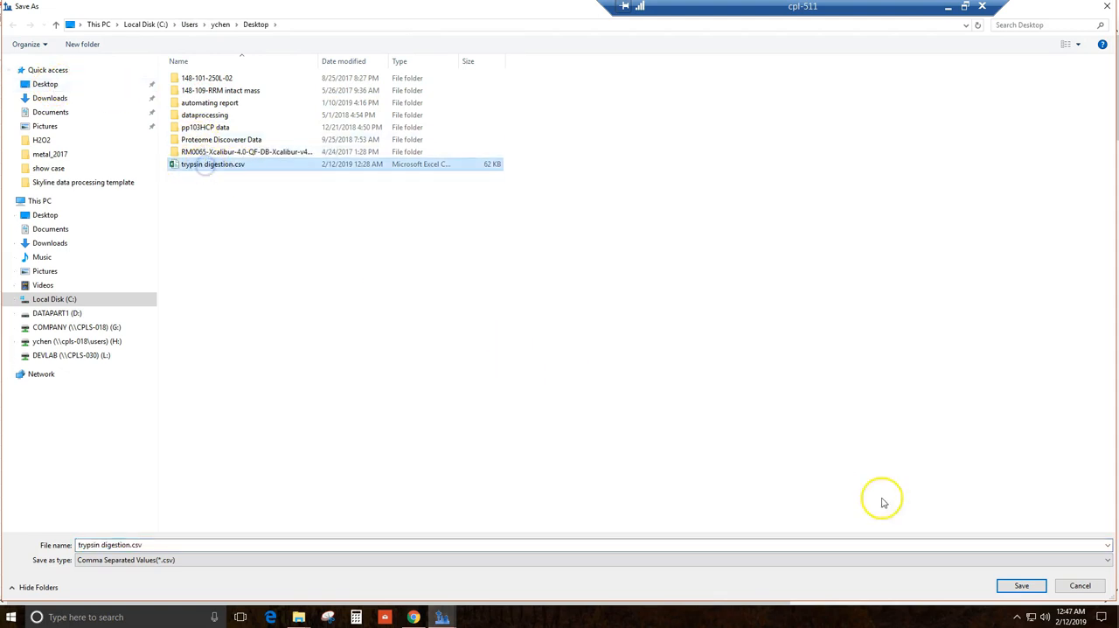
{"action": "left_click", "coordinate": [1019, 586]}
{"action": "left_click", "coordinate": [590, 307]}
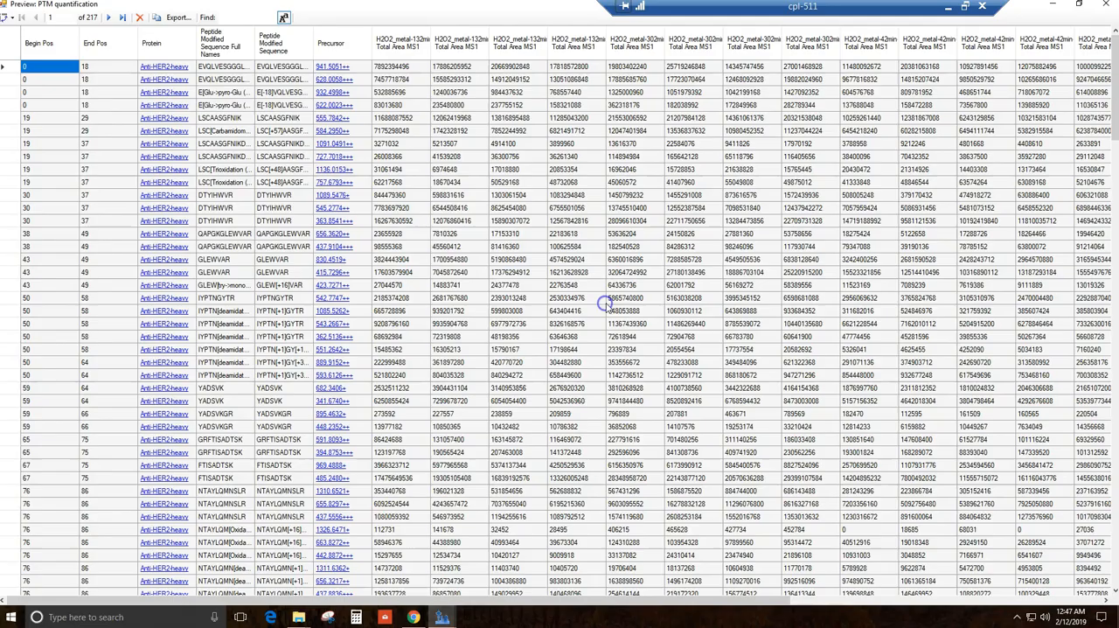
Step: Show the desktop, open trypsin digestion.csv in Excel and look through its exported rows
{"action": "right_click", "coordinate": [573, 616]}
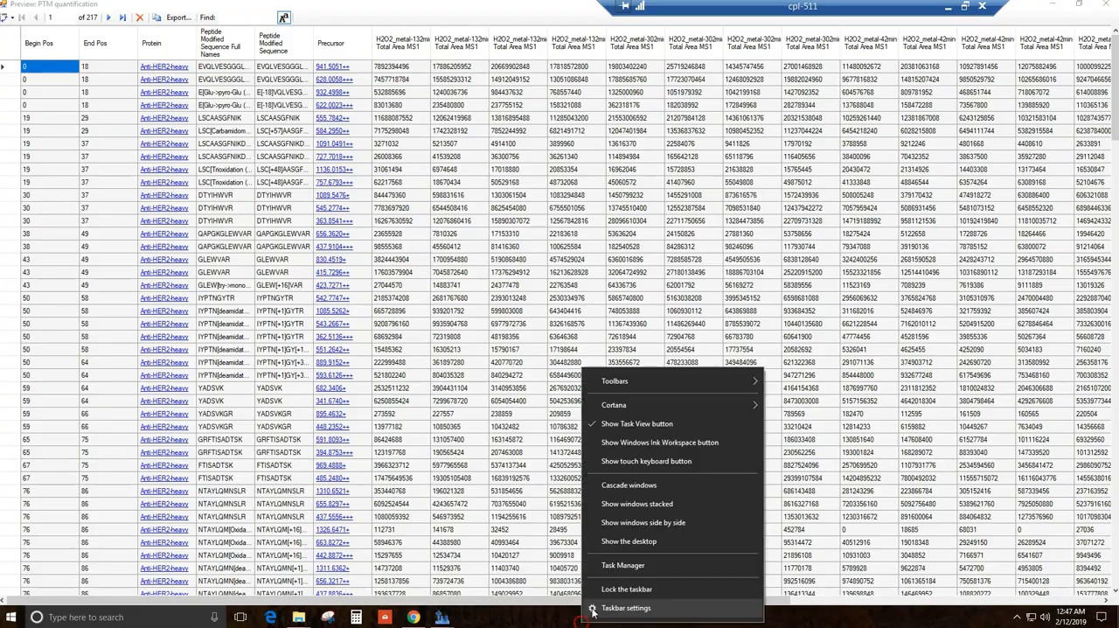
{"action": "left_click", "coordinate": [618, 542]}
{"action": "double_click", "coordinate": [109, 196]}
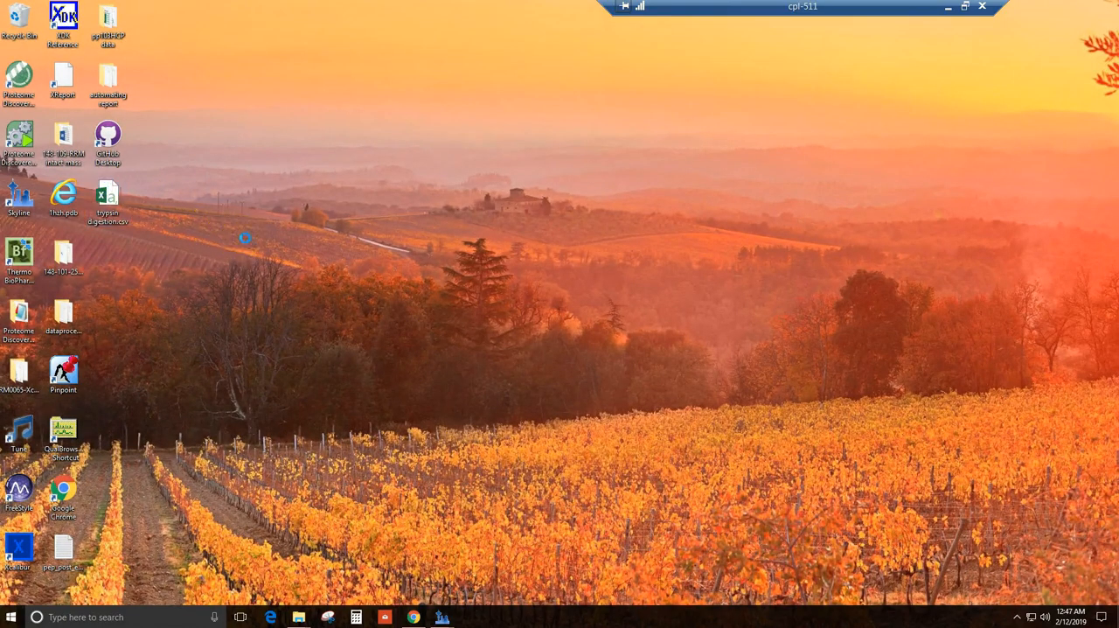
{"action": "scroll", "coordinate": [353, 259], "scroll_direction": "down", "scroll_amount": 10}
{"action": "scroll", "coordinate": [352, 261], "scroll_direction": "down", "scroll_amount": 20}
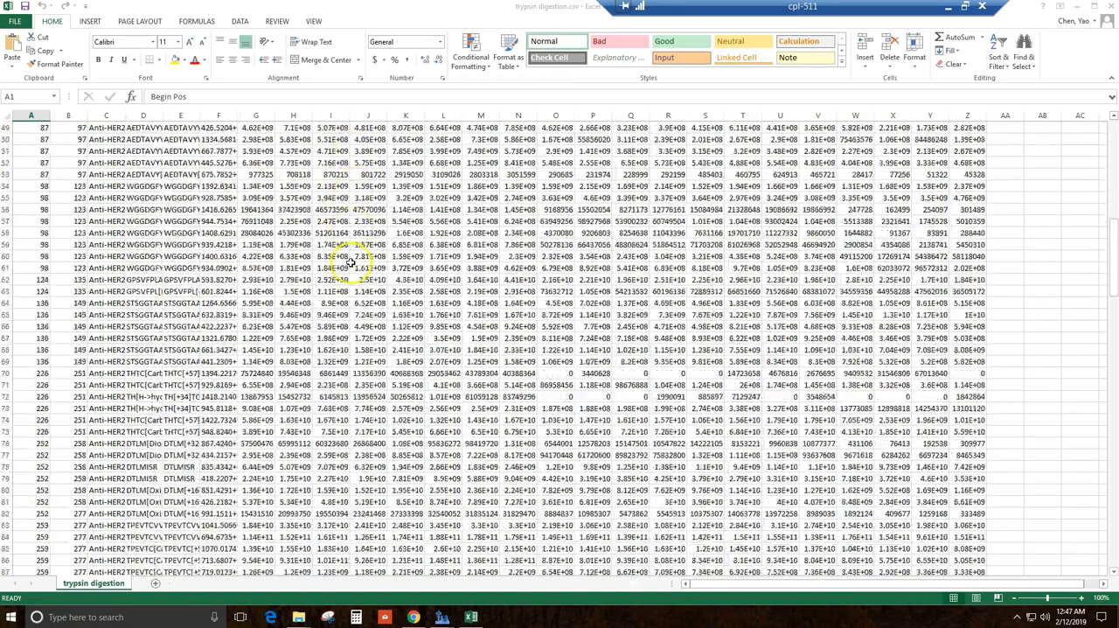
{"action": "scroll", "coordinate": [354, 271], "scroll_direction": "down", "scroll_amount": 3}
{"action": "scroll", "coordinate": [358, 263], "scroll_direction": "up", "scroll_amount": 10}
{"action": "scroll", "coordinate": [346, 242], "scroll_direction": "up", "scroll_amount": 20}
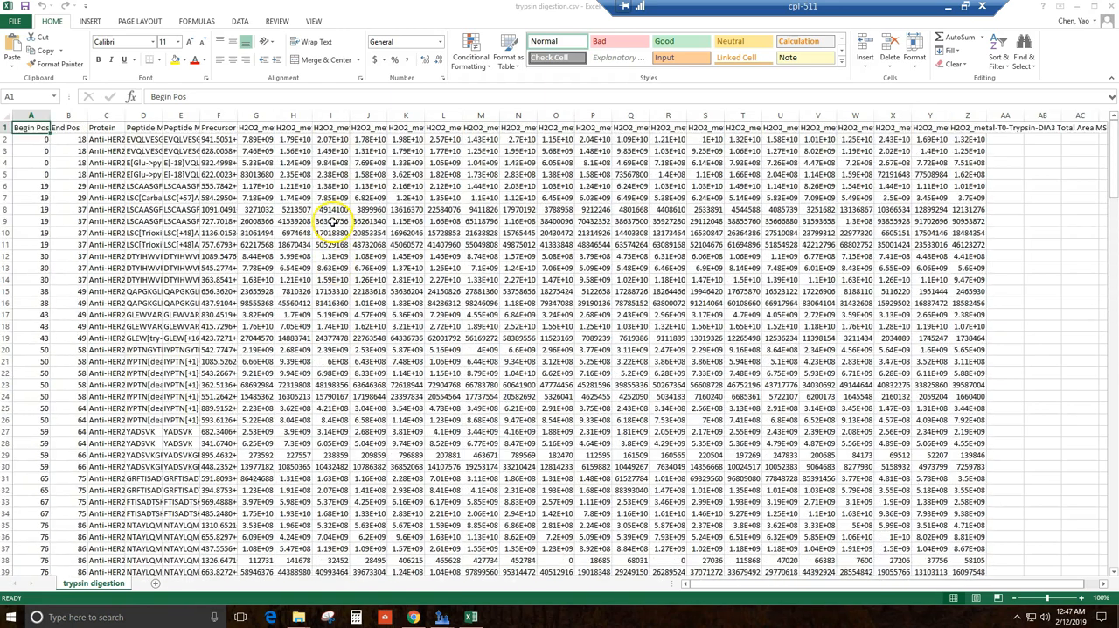
Step: Check the full names of the replicate area headers in cells G1 through N1
{"action": "left_click", "coordinate": [252, 128]}
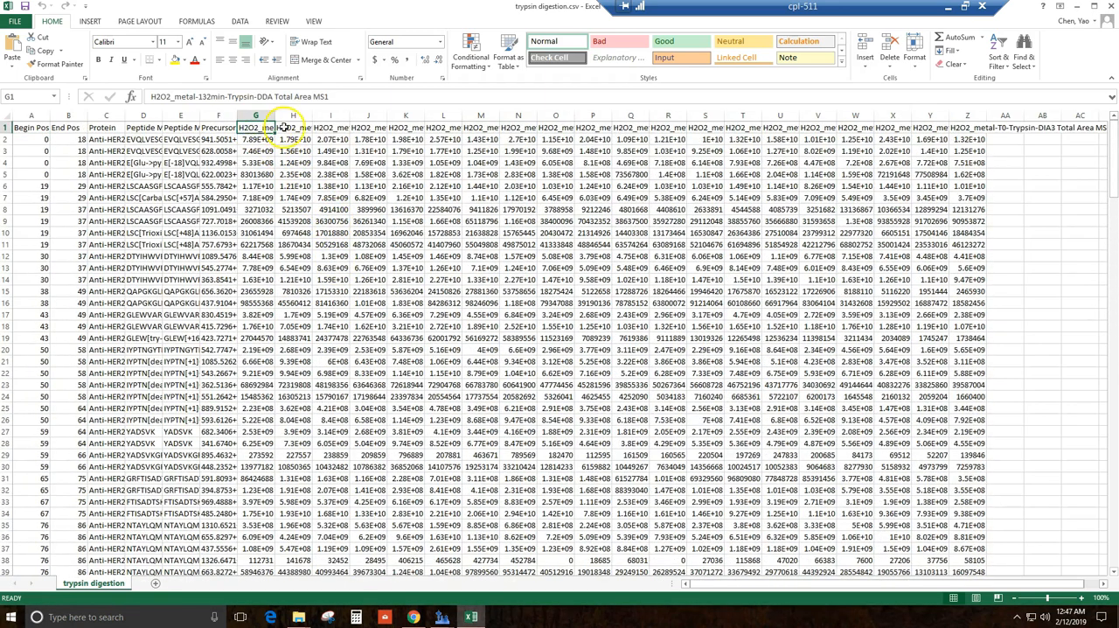
{"action": "left_click", "coordinate": [284, 127]}
{"action": "left_click", "coordinate": [328, 129]}
{"action": "left_click", "coordinate": [374, 128]}
{"action": "left_click", "coordinate": [420, 128]}
{"action": "left_click", "coordinate": [470, 128]}
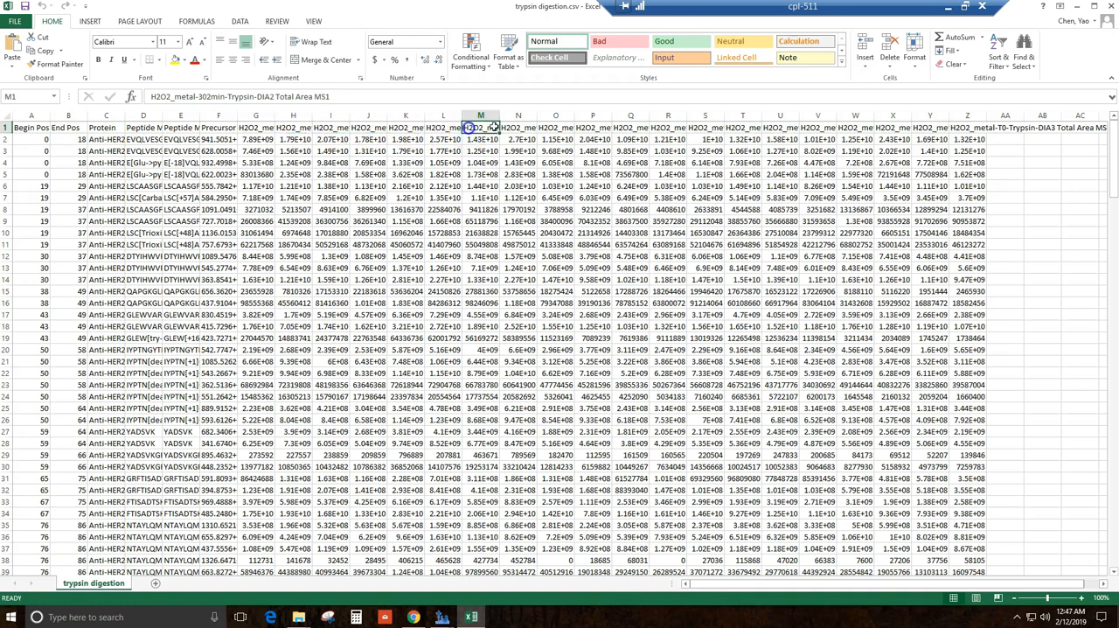
{"action": "left_click", "coordinate": [526, 127]}
Step: Replace the four 132min replicate headers in cells G1 through J1 with 132
{"action": "left_click", "coordinate": [243, 129]}
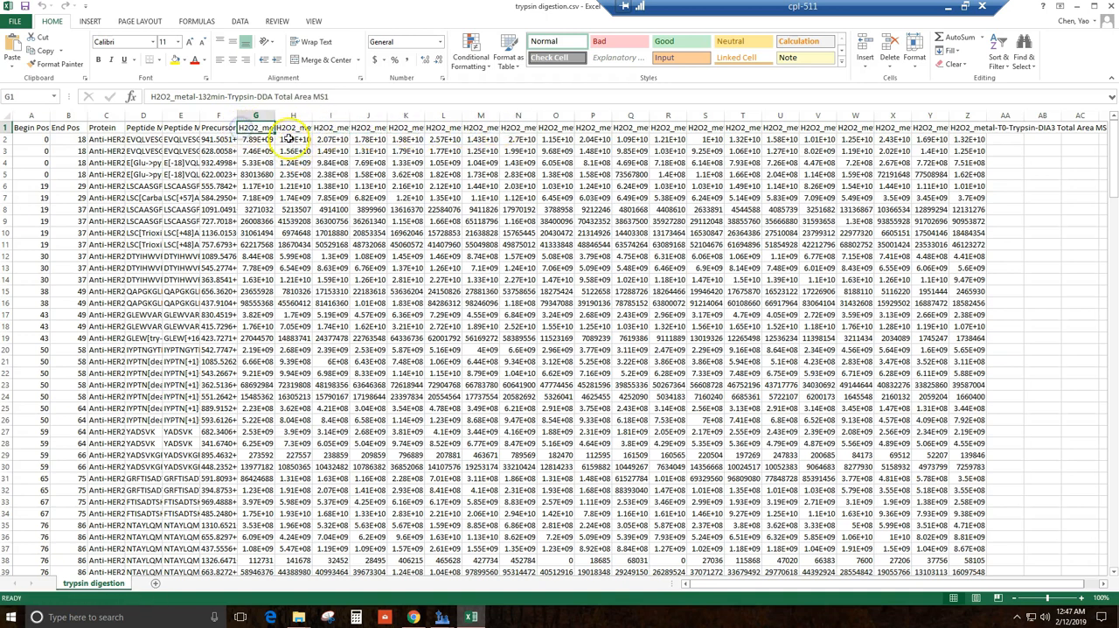
{"action": "type", "text": "132"}
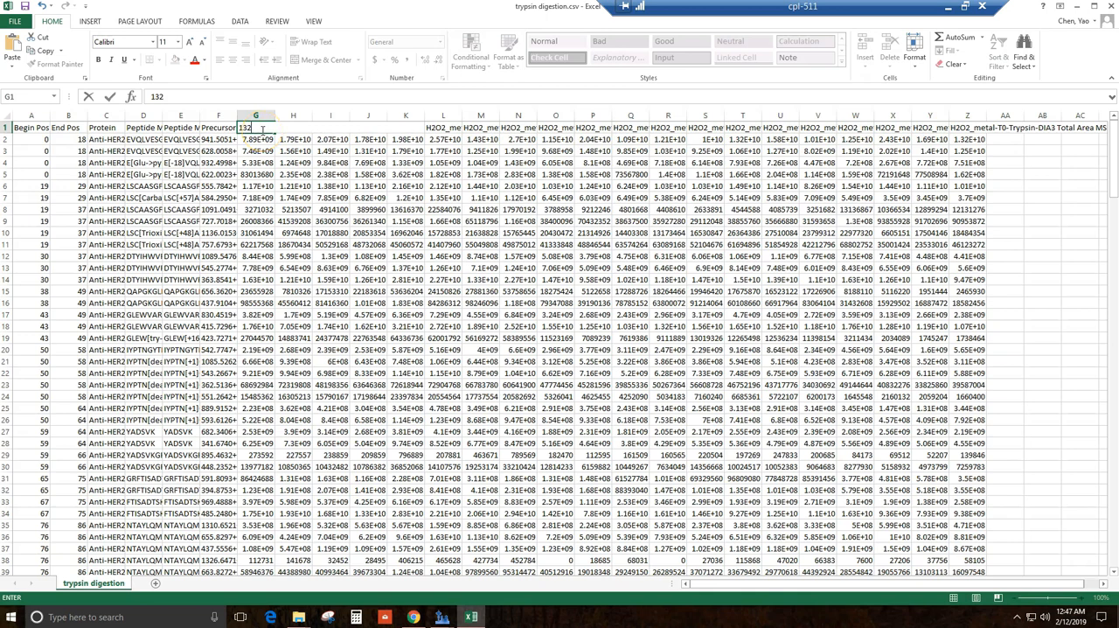
{"action": "left_click", "coordinate": [267, 139]}
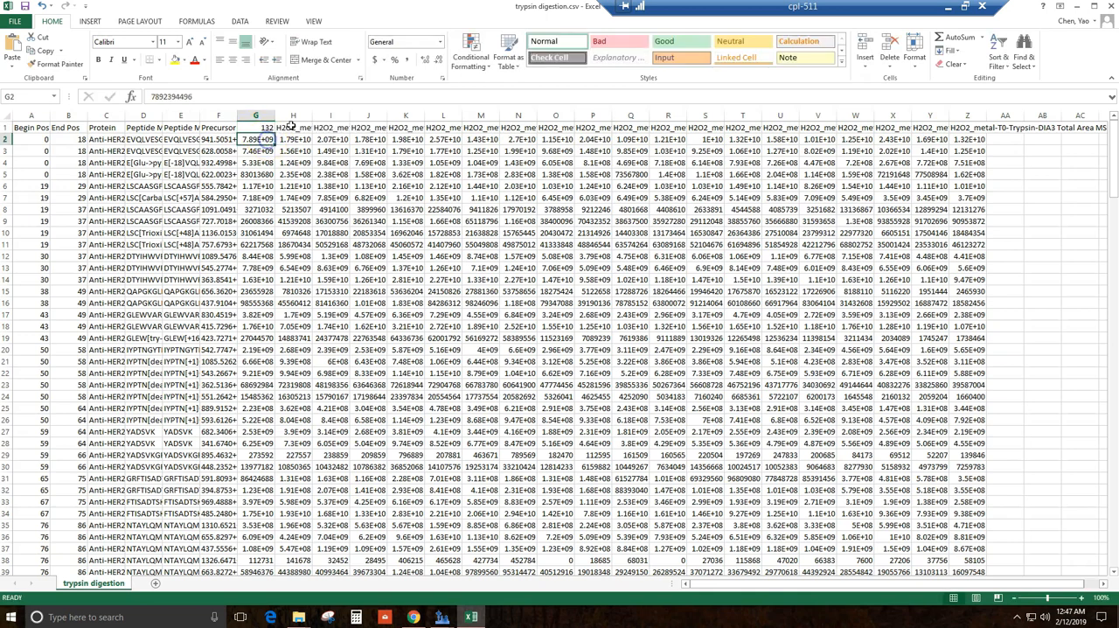
{"action": "left_click", "coordinate": [285, 127]}
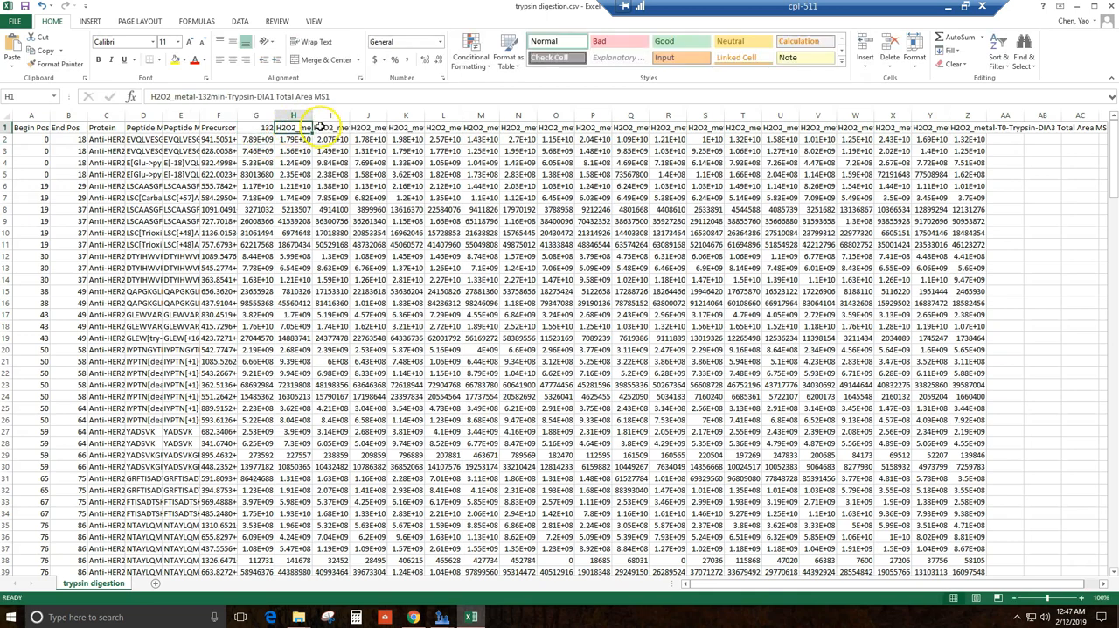
{"action": "left_click", "coordinate": [369, 128]}
{"action": "left_click", "coordinate": [293, 126]}
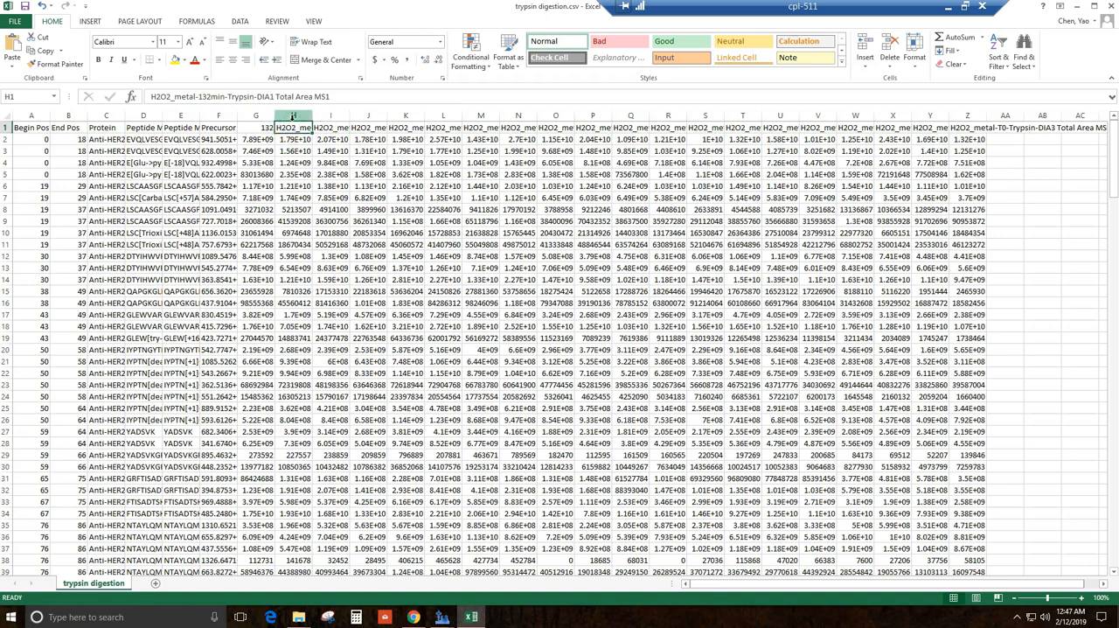
{"action": "type", "text": "132"}
{"action": "key", "text": "Tab"}
{"action": "type", "text": "13"}
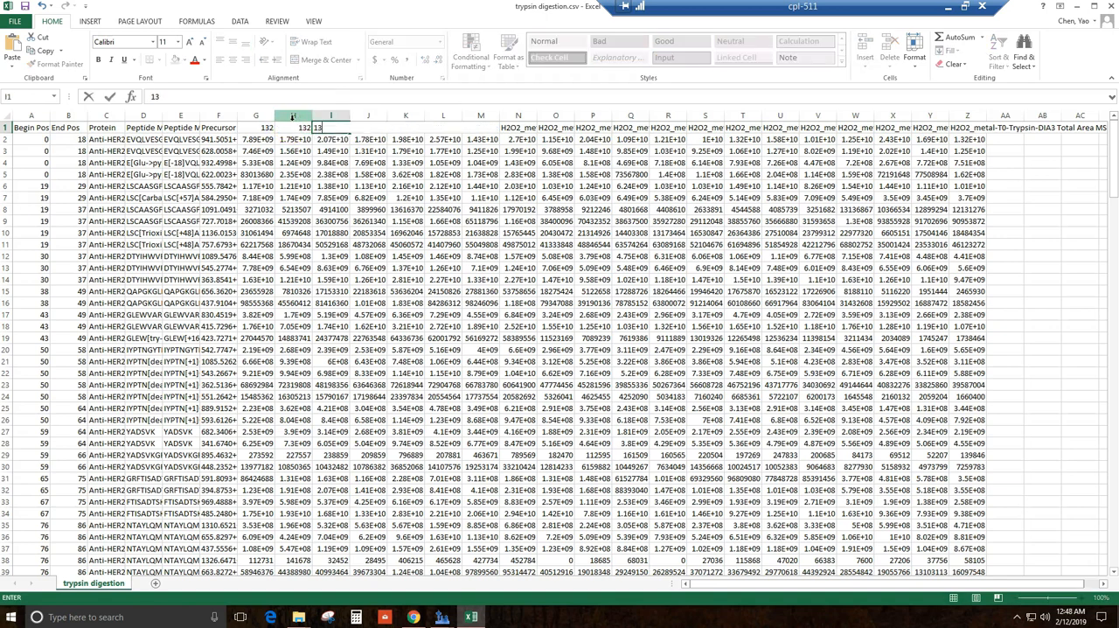
{"action": "key", "text": "Right"}
{"action": "type", "text": "132"}
{"action": "key", "text": "Right"}
{"action": "key", "text": "Right"}
{"action": "key", "text": "Right"}
{"action": "key", "text": "Right"}
{"action": "key", "text": "Right"}
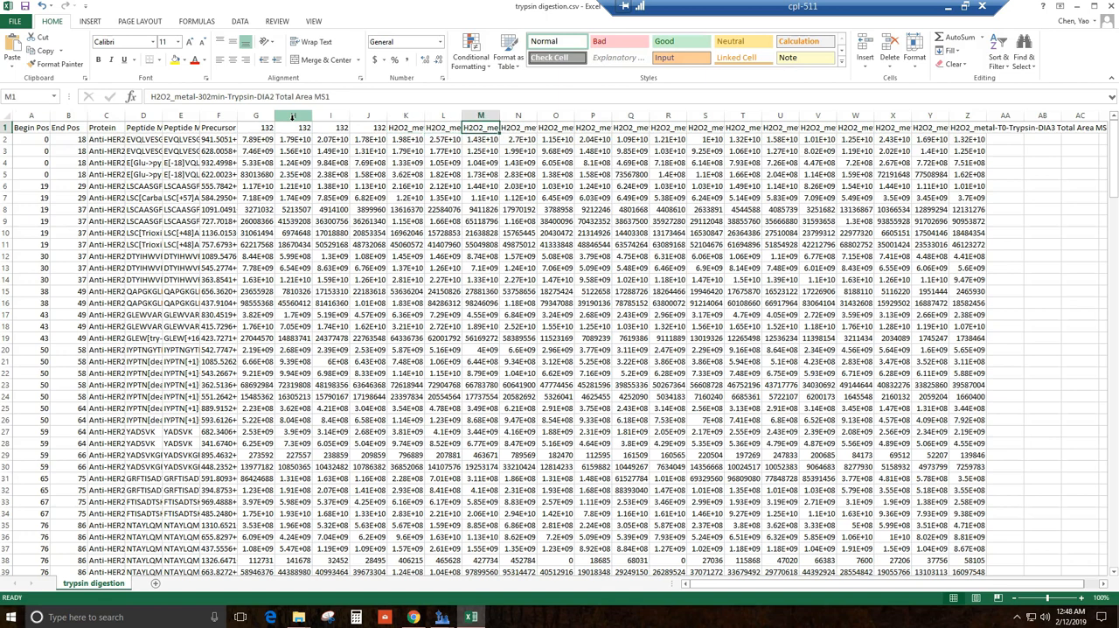
Step: Go through the remaining replicate area headers in row 1 from column K to column U
{"action": "key", "text": "Right"}
{"action": "key", "text": "Right"}
{"action": "key", "text": "Right"}
{"action": "key", "text": "Right"}
{"action": "key", "text": "Right"}
{"action": "key", "text": "Right"}
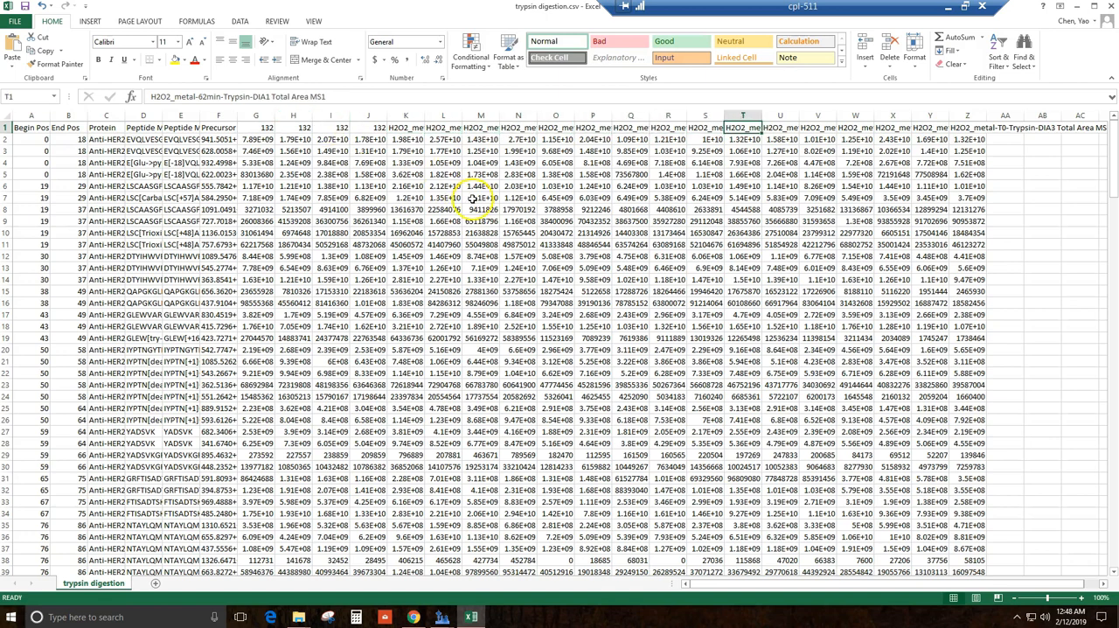
Step: Switch to the metals + H2O2 File Explorer window, view the H2O2 template folder's Skyline files and return to metals + H2O2
{"action": "mouse_move", "coordinate": [300, 617]}
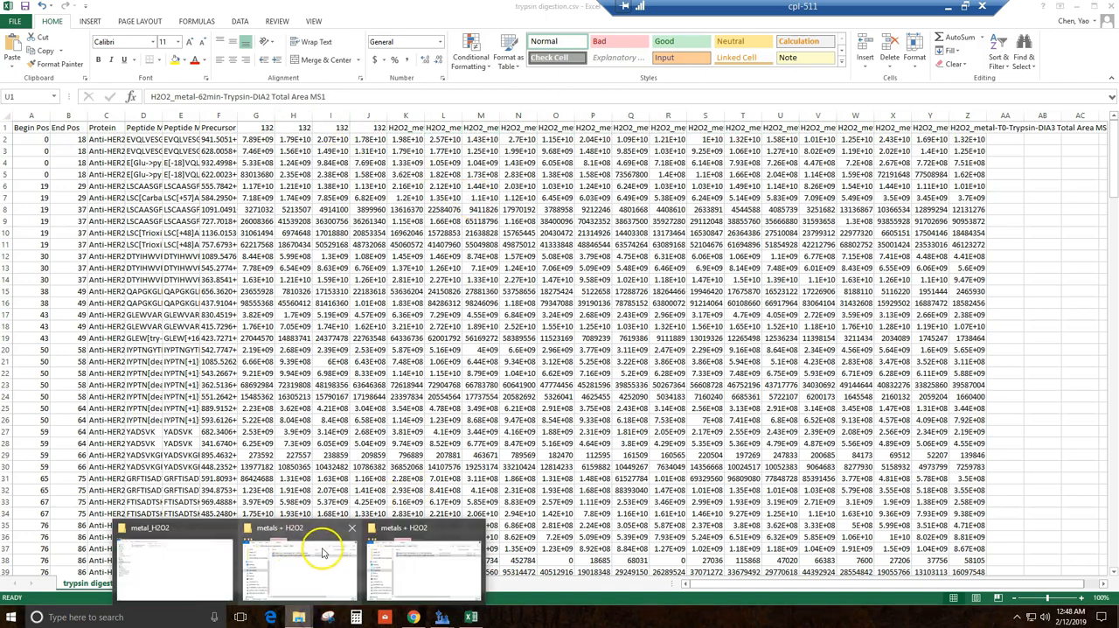
{"action": "left_click", "coordinate": [368, 564]}
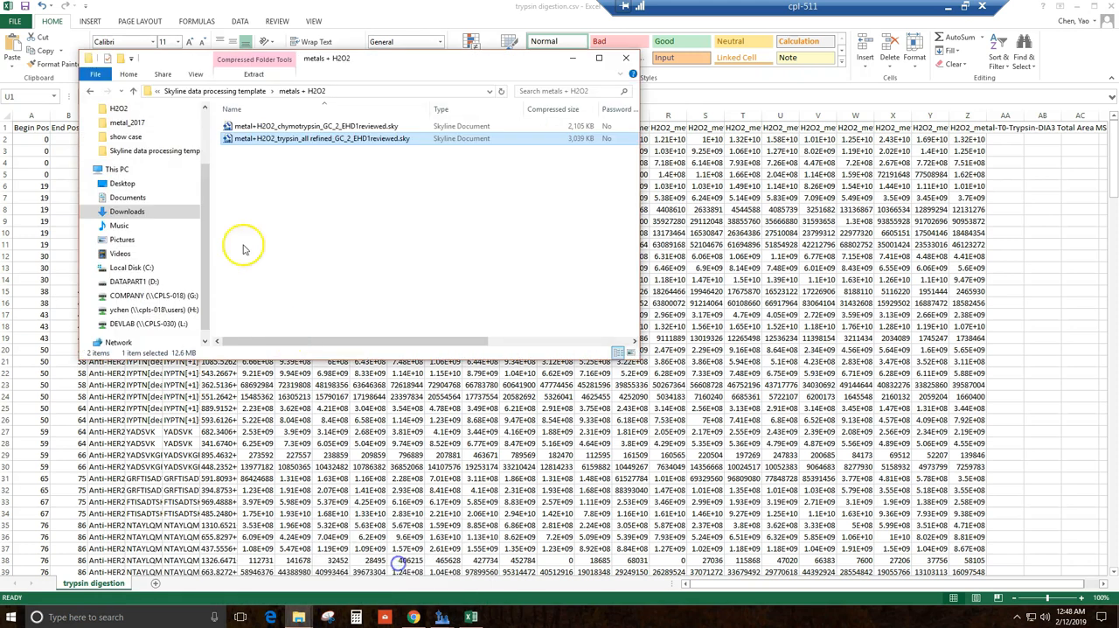
{"action": "left_click", "coordinate": [231, 91]}
{"action": "double_click", "coordinate": [267, 140]}
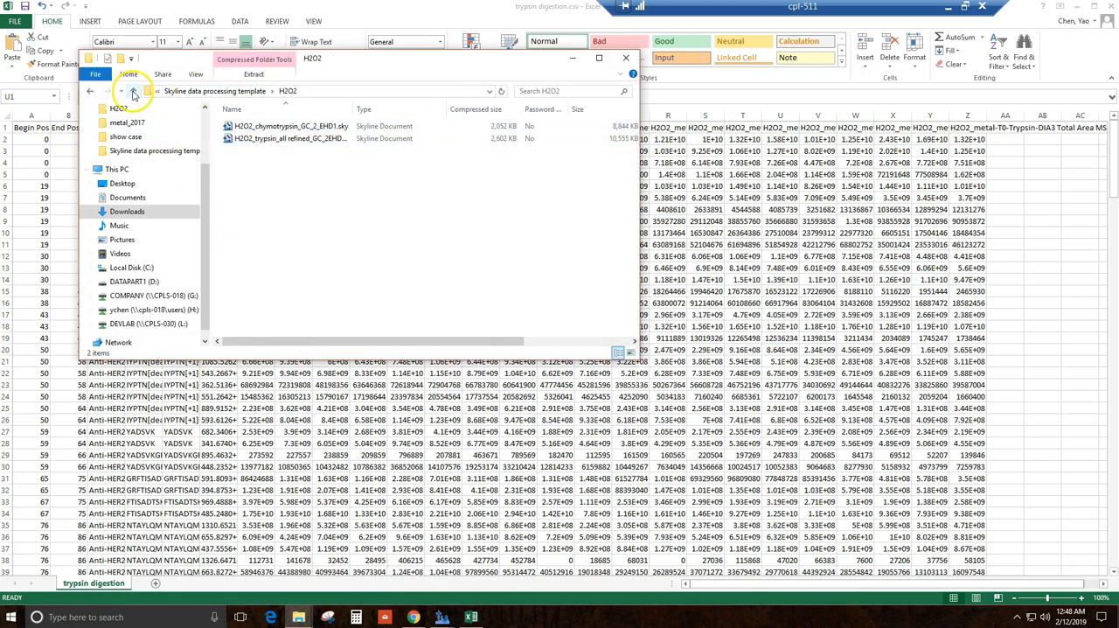
{"action": "left_click", "coordinate": [92, 93]}
{"action": "left_click", "coordinate": [91, 93]}
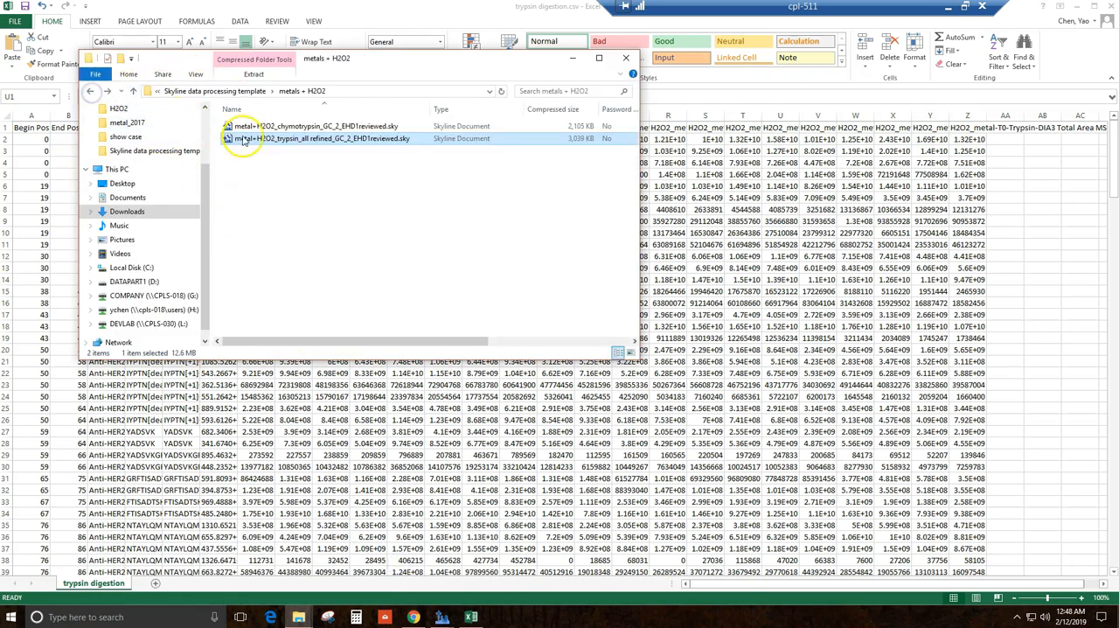
Step: View the Skyline files in the control folder of Skyline data processing template and close the File Explorer window
{"action": "left_click", "coordinate": [199, 94]}
{"action": "left_click", "coordinate": [156, 93]}
{"action": "left_click", "coordinate": [354, 210]}
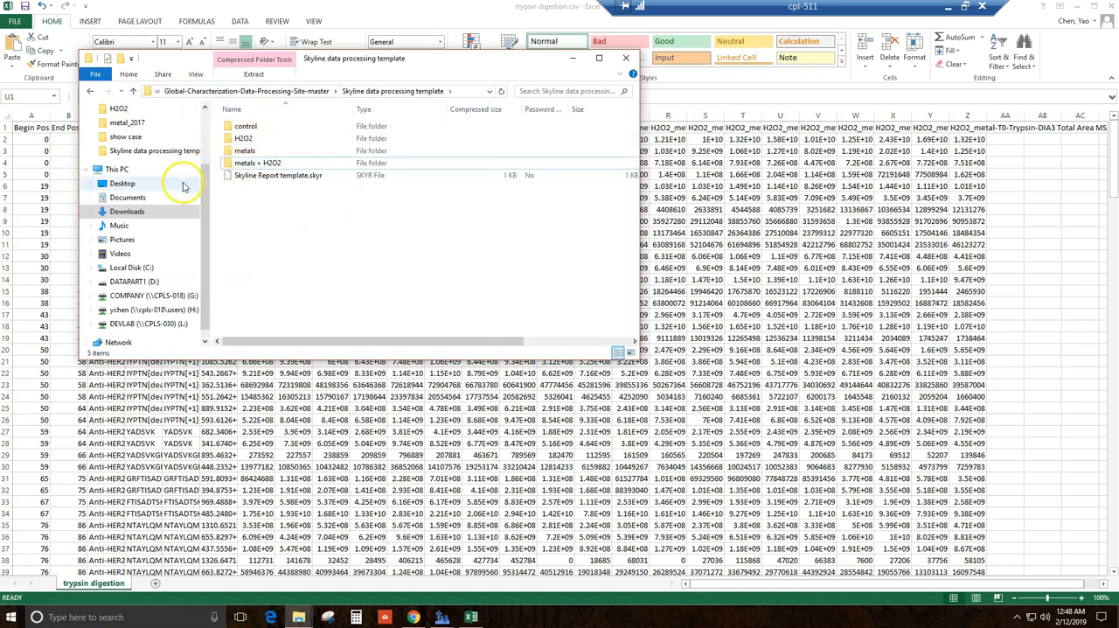
{"action": "double_click", "coordinate": [247, 126]}
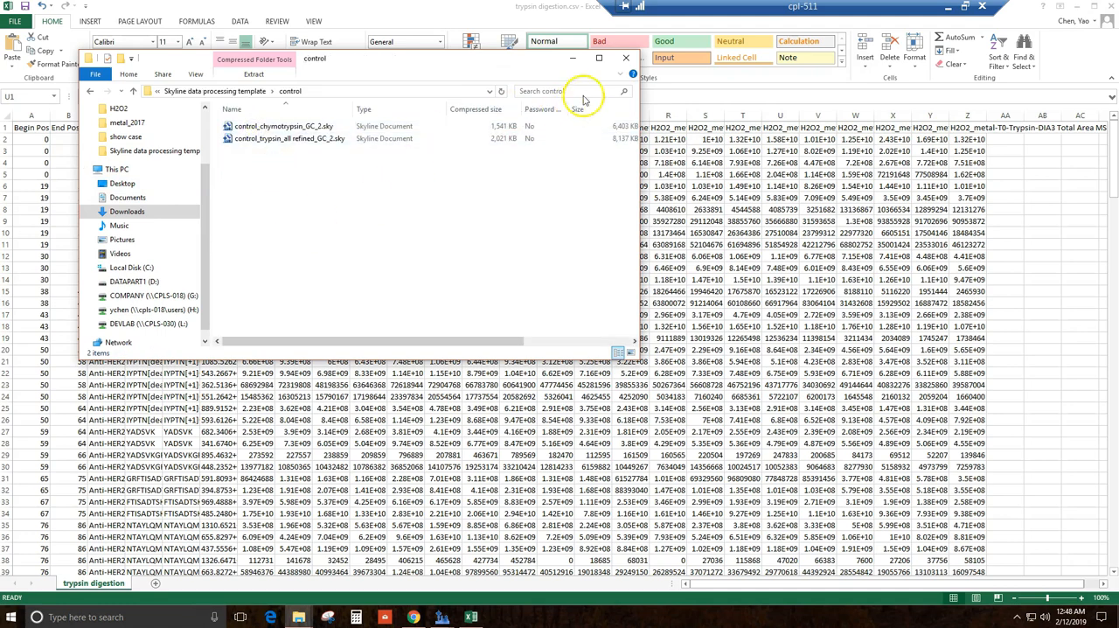
{"action": "left_click", "coordinate": [628, 60]}
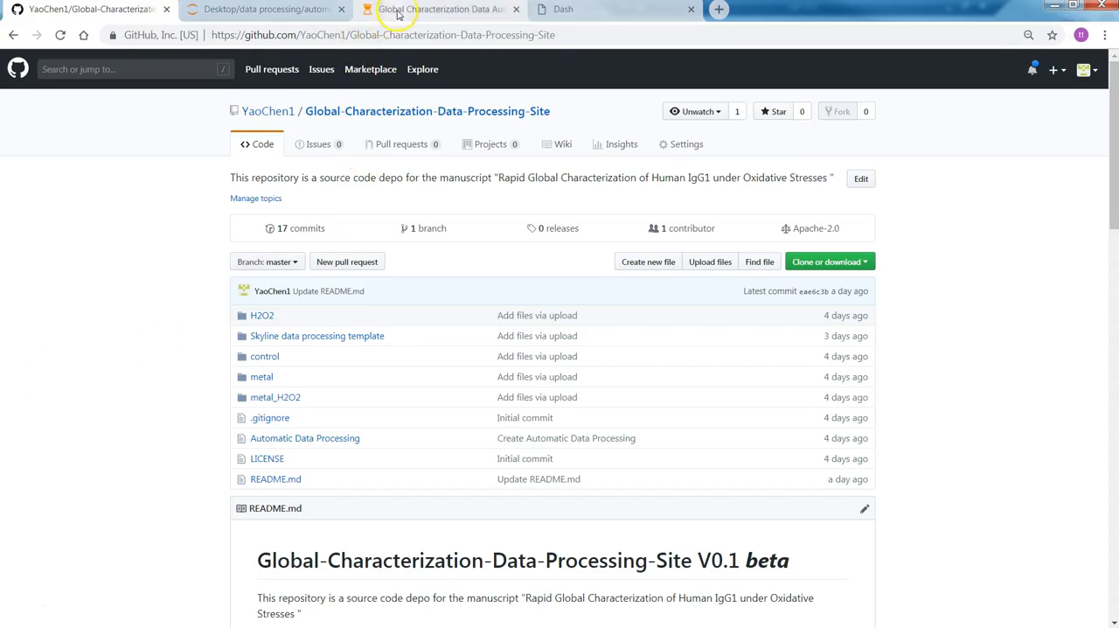
Step: Switch to the Jupyter notebook Global Characterization Data Auto-processing and look through the opening code
{"action": "left_click", "coordinate": [400, 9]}
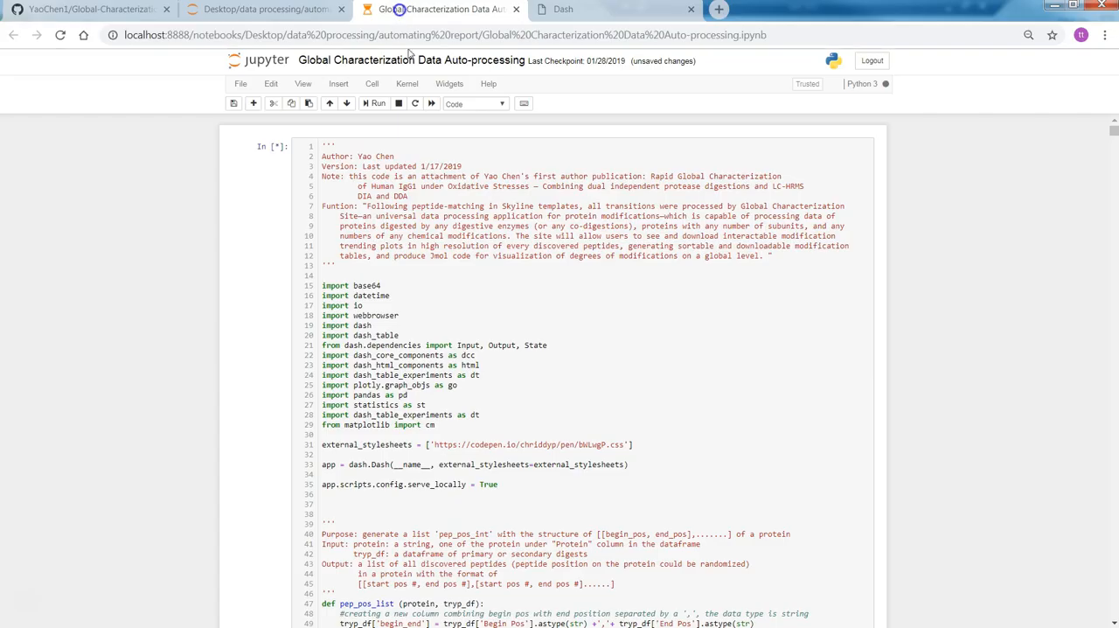
{"action": "scroll", "coordinate": [505, 266], "scroll_direction": "down", "scroll_amount": 5}
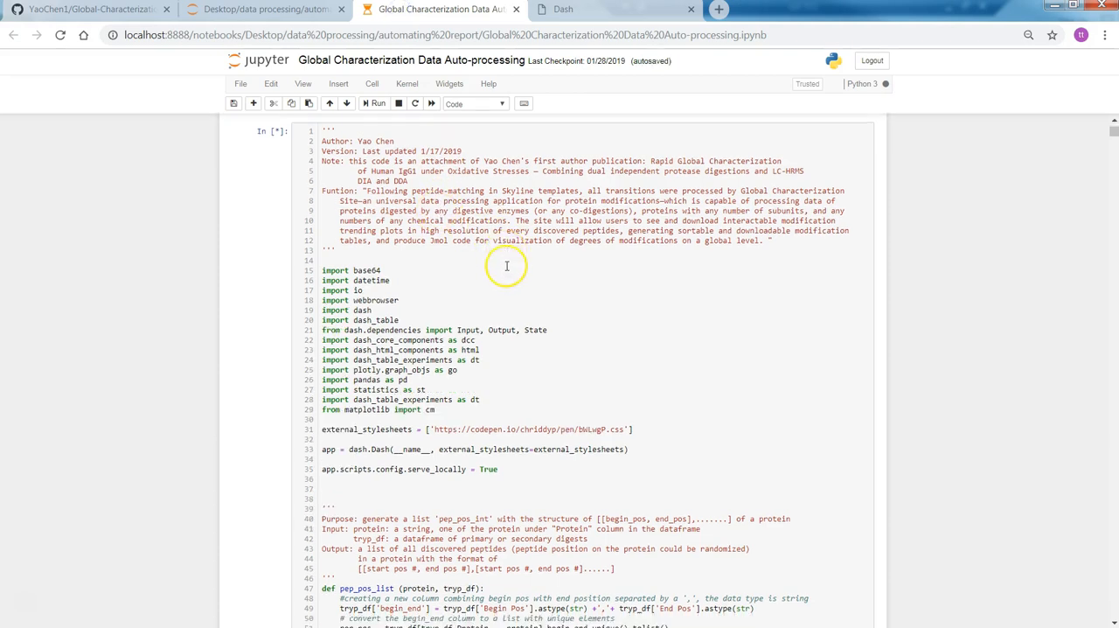
{"action": "scroll", "coordinate": [546, 244], "scroll_direction": "up", "scroll_amount": 1}
{"action": "scroll", "coordinate": [546, 244], "scroll_direction": "up", "scroll_amount": 5}
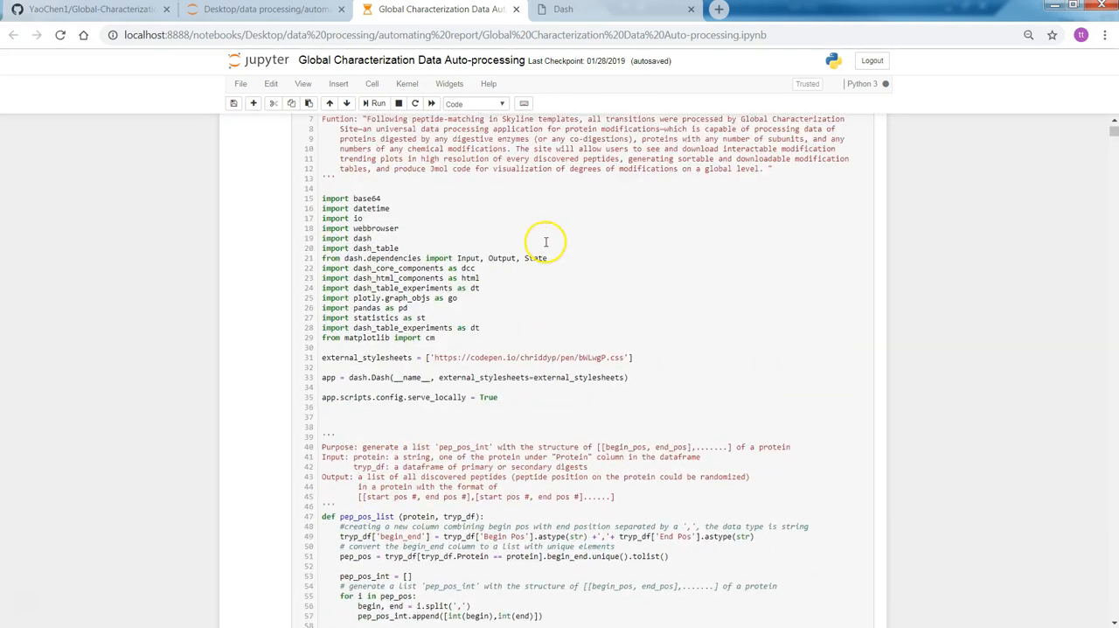
Step: On the Dash processing site, load trypsin_metal_H2O2_GC2.xlsx as primary digestion file and chymotrypsin_metal_H2O2_GC2.xlsx as secondary digestion file
{"action": "left_click", "coordinate": [569, 11]}
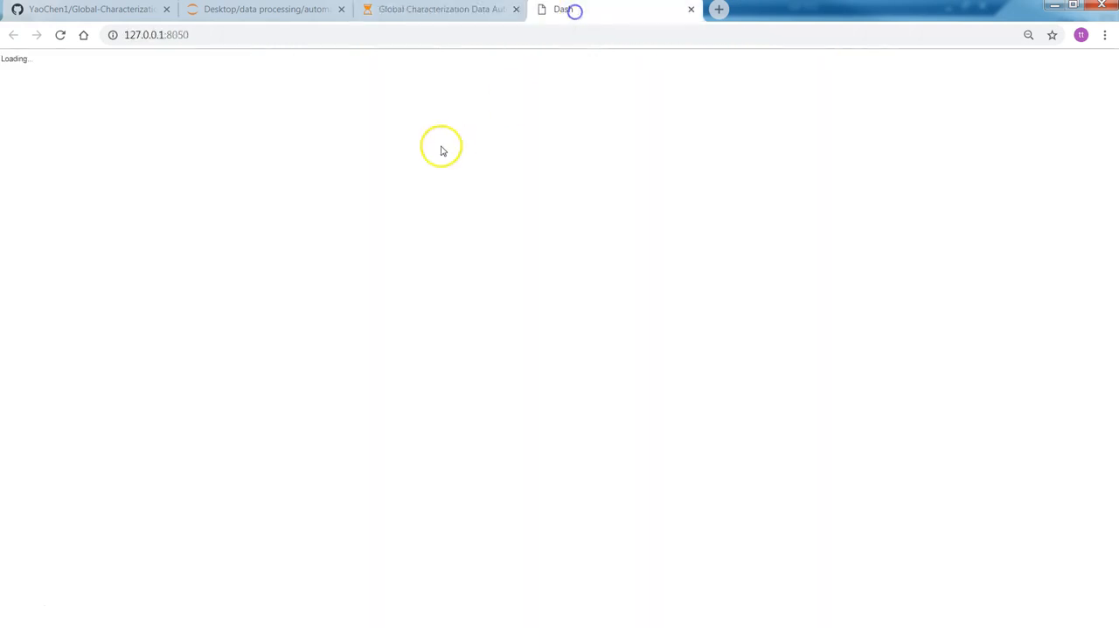
{"action": "left_click", "coordinate": [178, 135]}
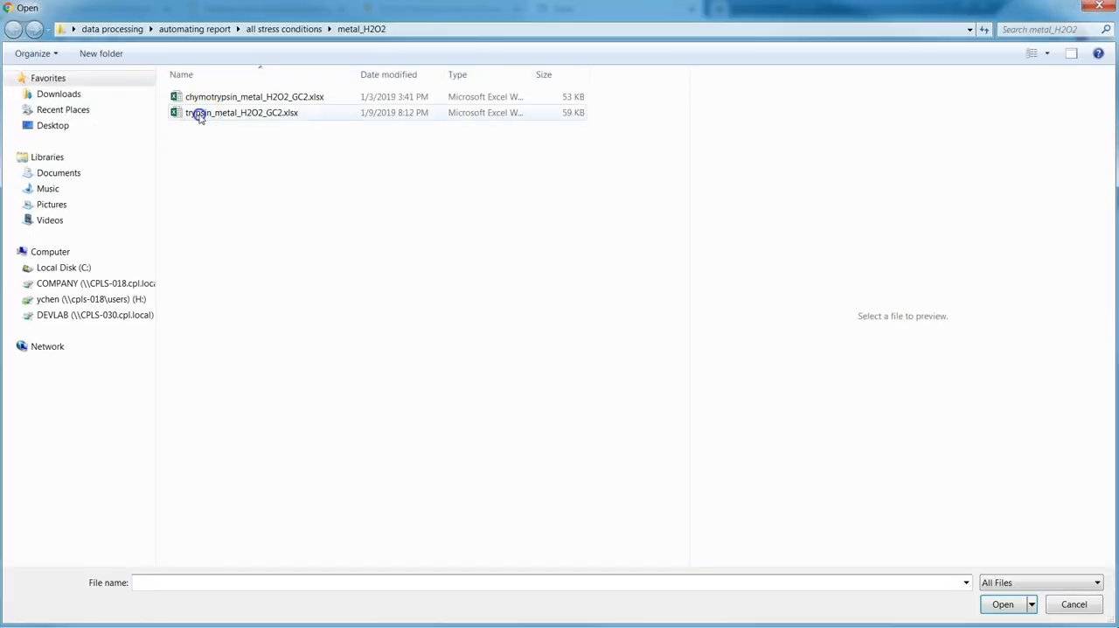
{"action": "double_click", "coordinate": [199, 118]}
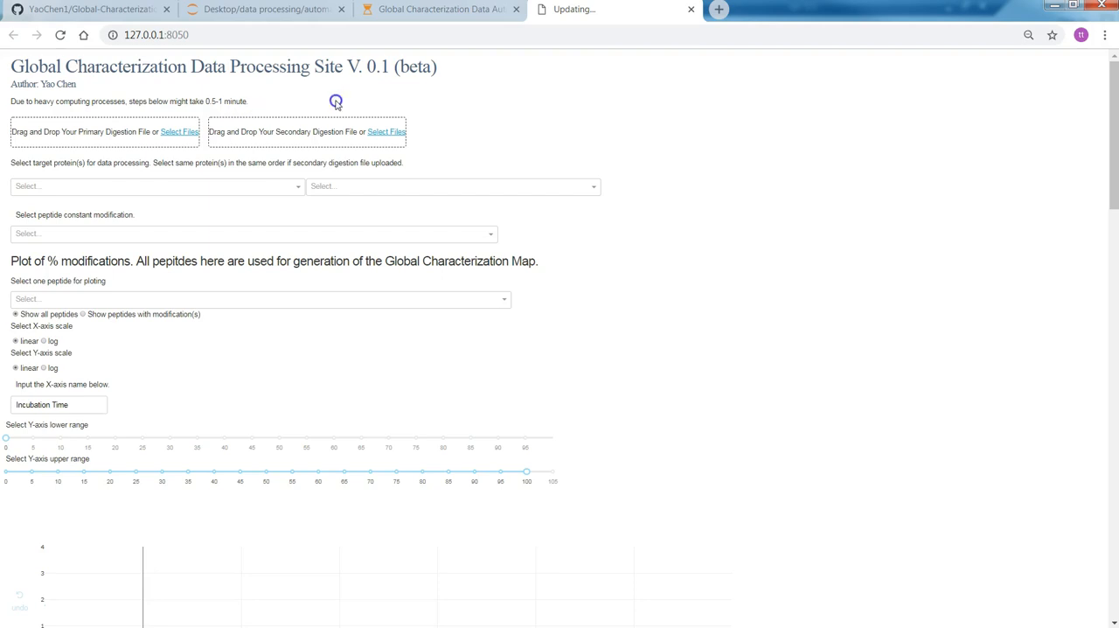
{"action": "left_click", "coordinate": [294, 125]}
{"action": "left_click", "coordinate": [375, 132]}
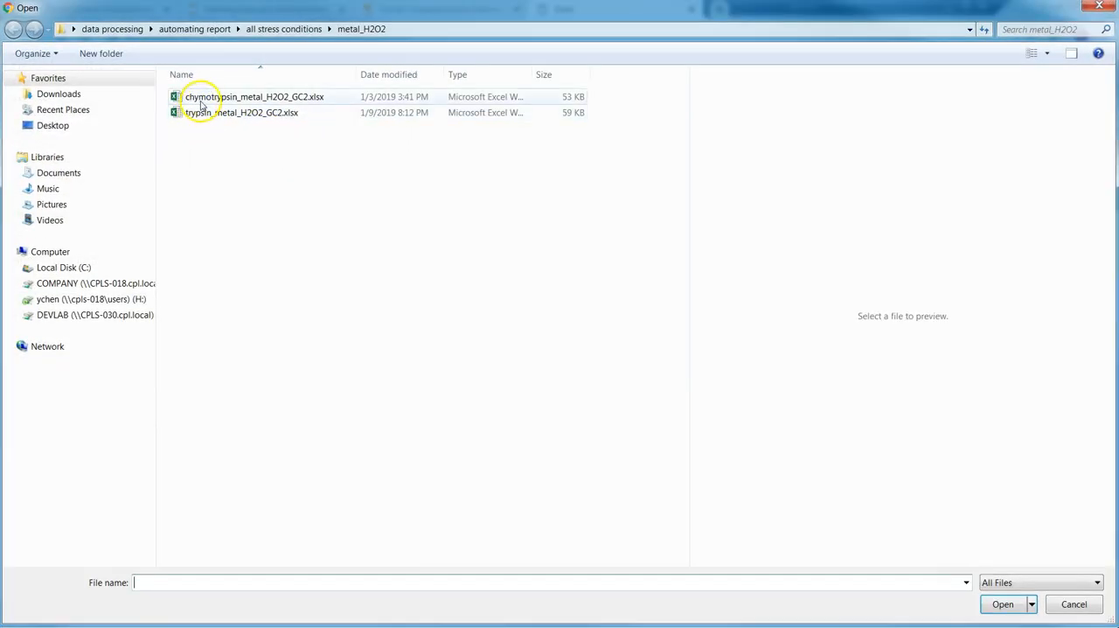
{"action": "double_click", "coordinate": [201, 100]}
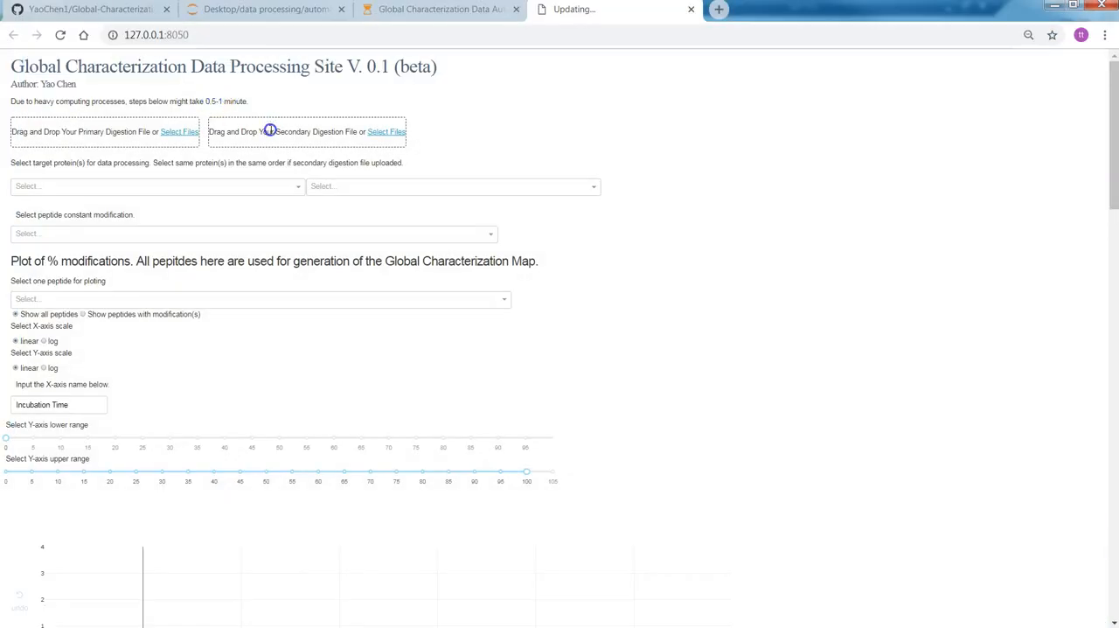
Step: Choose Anti-HER2-heavy and Anti-HER2-light chain as primary target proteins, and heavy-chain-Anti-HER2 and Anti-HER2-light chain as secondary ones
{"action": "left_click", "coordinate": [296, 182]}
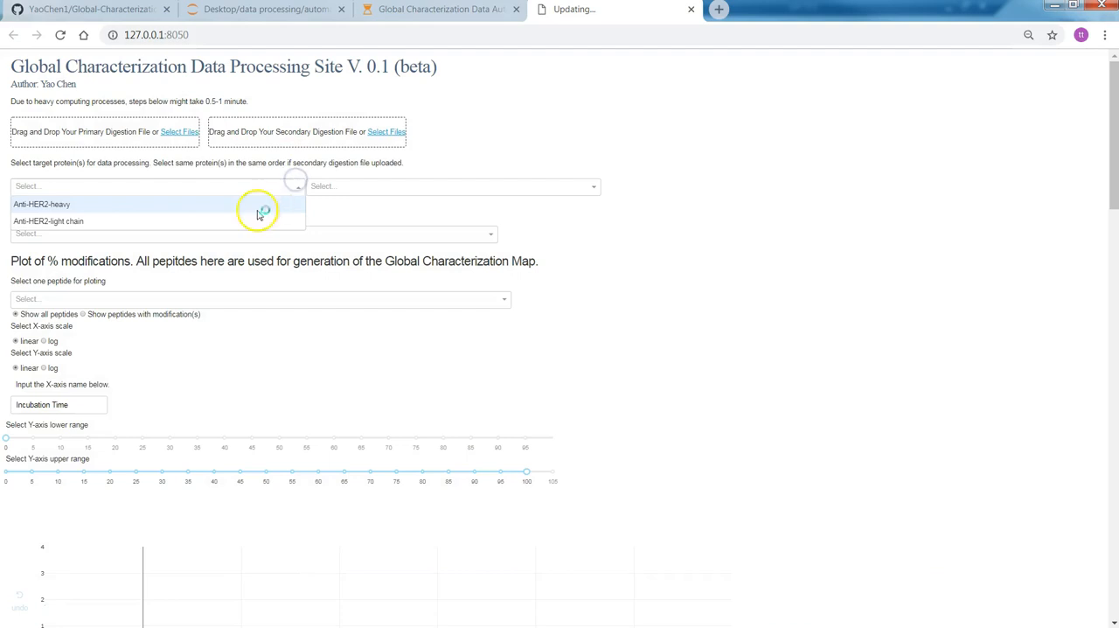
{"action": "left_click", "coordinate": [242, 200]}
{"action": "left_click", "coordinate": [292, 181]}
{"action": "left_click", "coordinate": [286, 202]}
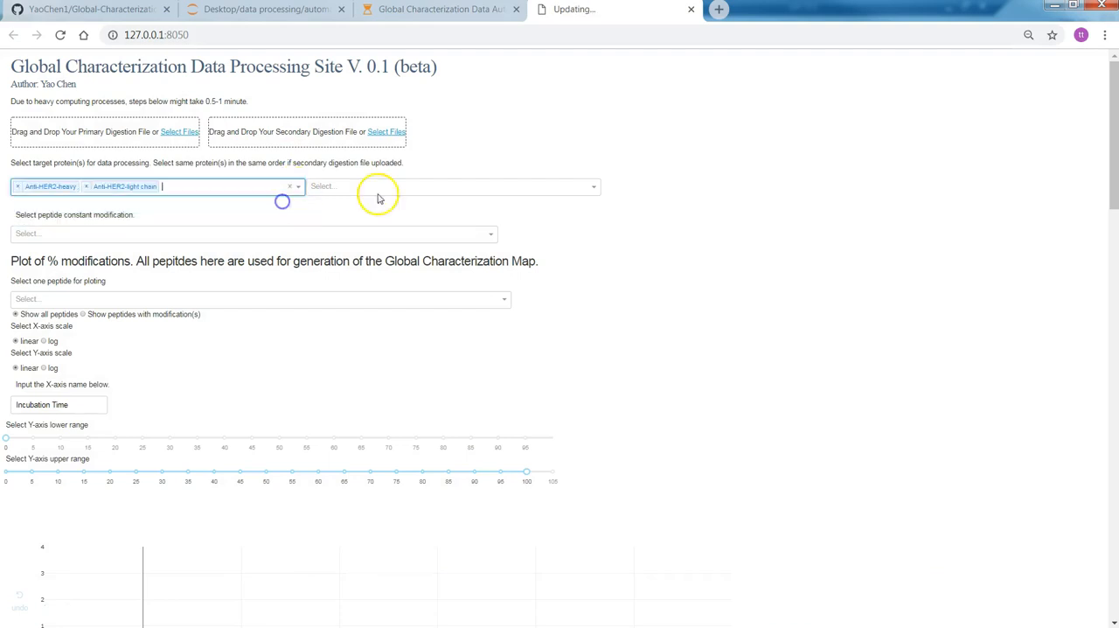
{"action": "left_click", "coordinate": [396, 189]}
{"action": "left_click", "coordinate": [389, 207]}
{"action": "left_click", "coordinate": [412, 188]}
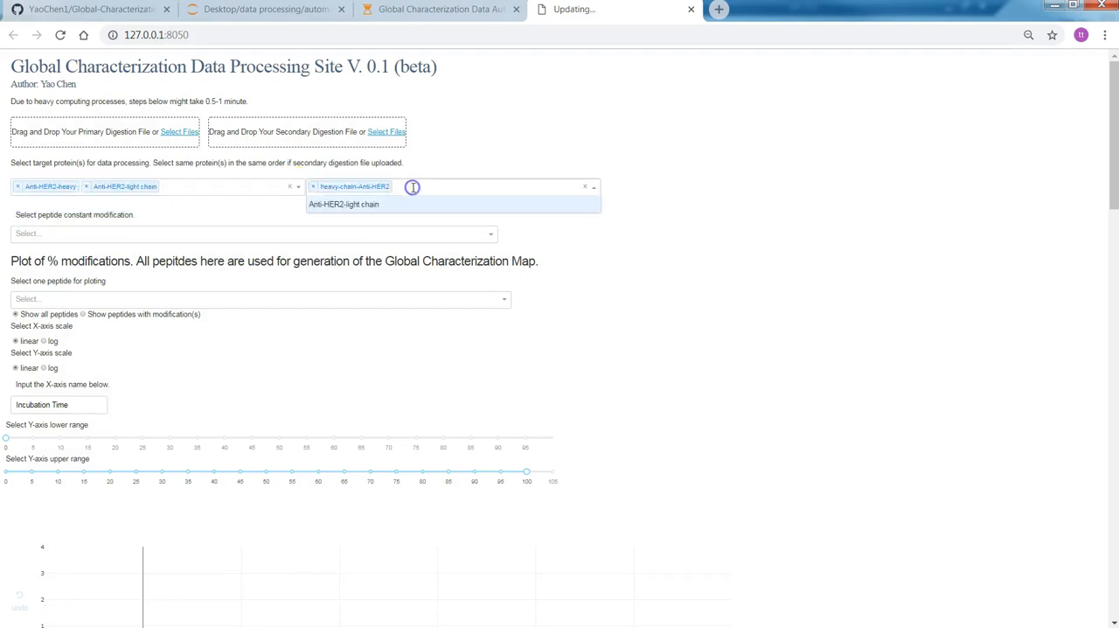
{"action": "left_click", "coordinate": [413, 206]}
Step: Set C[+57] as the peptide constant modification and look through the other available modifications
{"action": "left_click", "coordinate": [375, 233]}
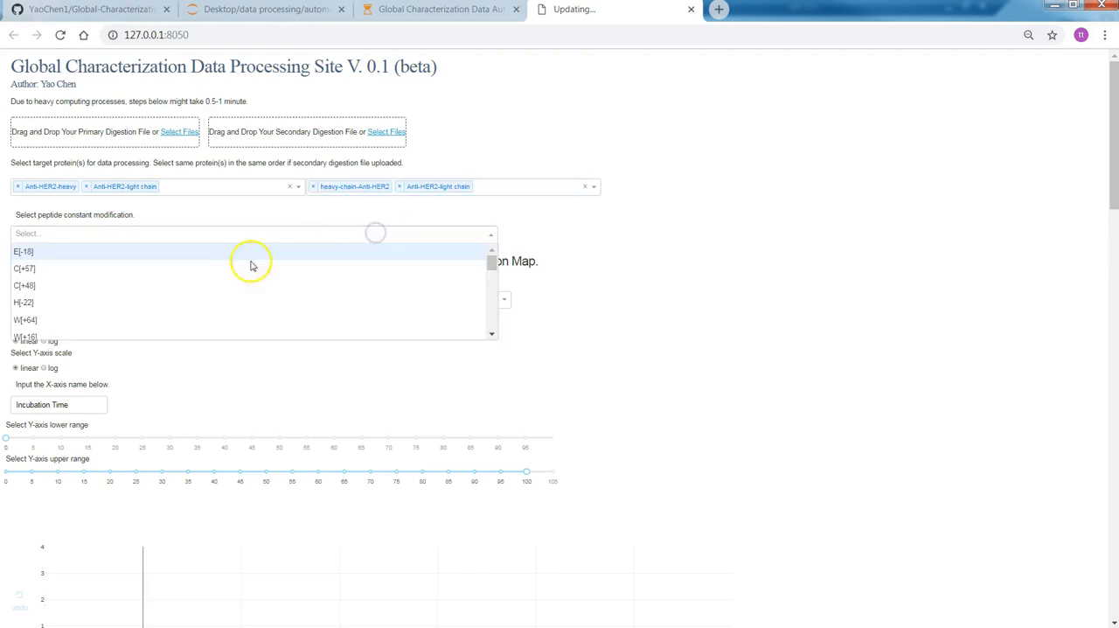
{"action": "left_click", "coordinate": [186, 266]}
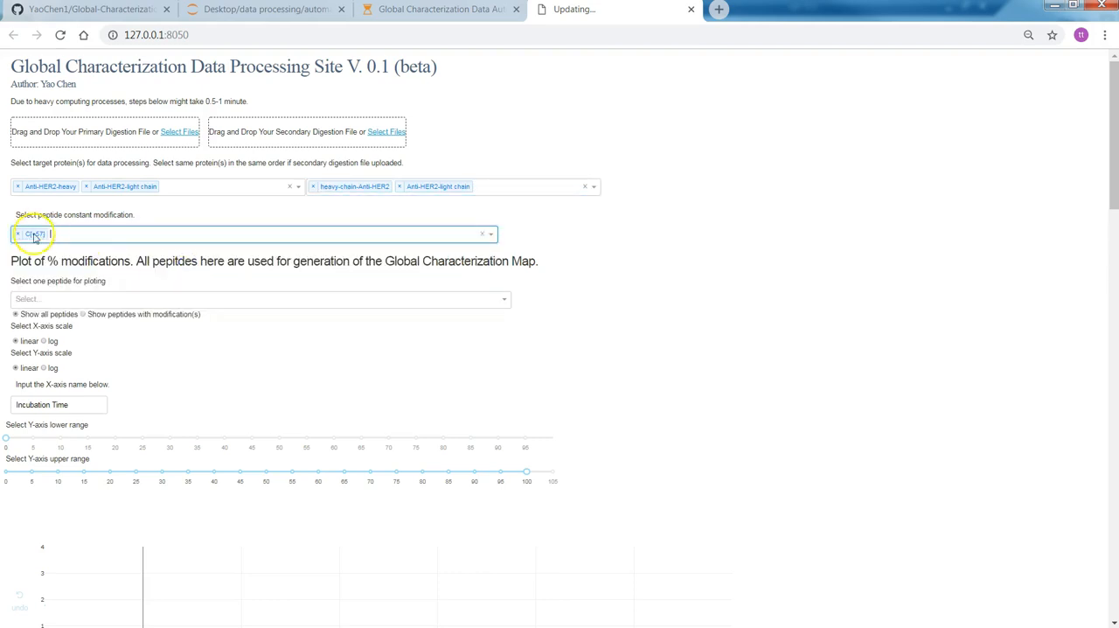
{"action": "left_click", "coordinate": [337, 233]}
{"action": "scroll", "coordinate": [236, 289], "scroll_direction": "down", "scroll_amount": 3}
{"action": "scroll", "coordinate": [169, 262], "scroll_direction": "up", "scroll_amount": 4}
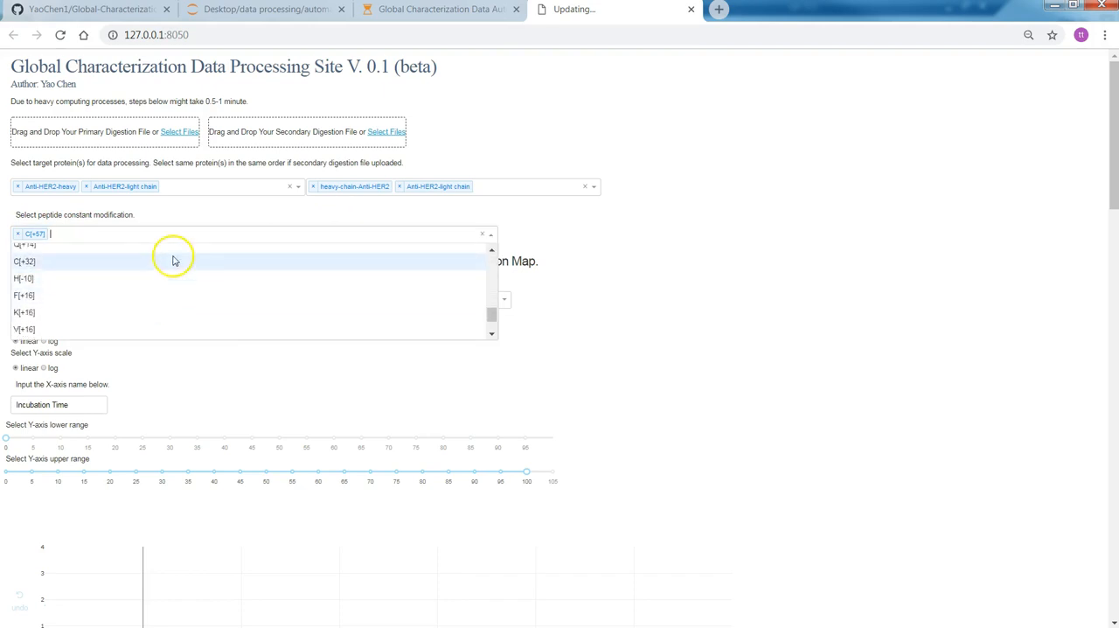
{"action": "left_click", "coordinate": [641, 268]}
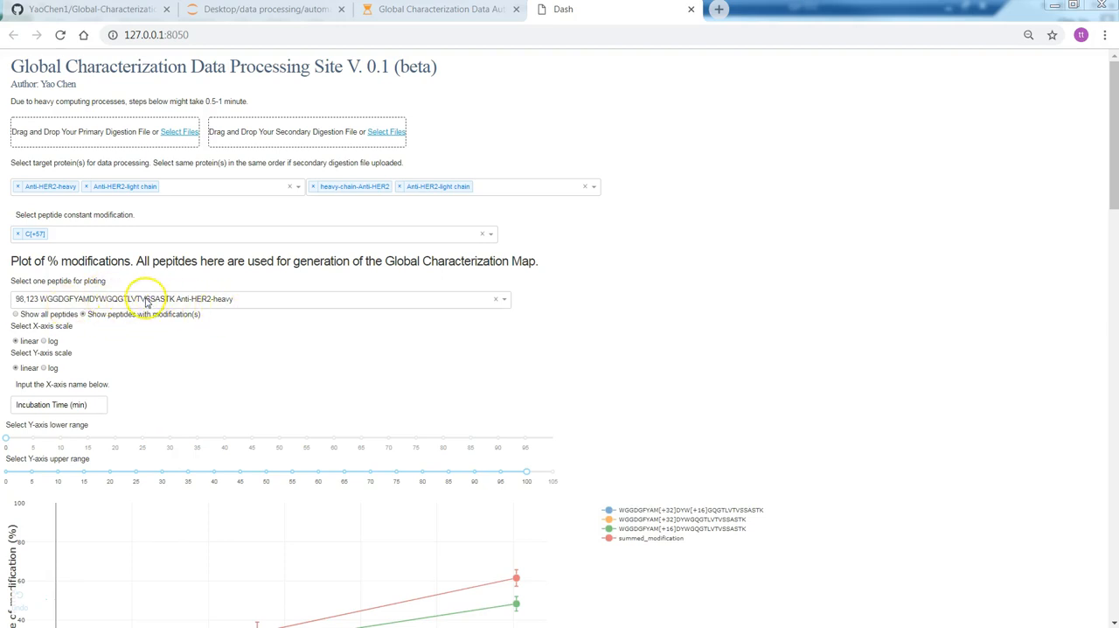
Step: Select peptide 98,123 WGGDGFYAMDYWGQGTLVTVSSASTK Anti-HER2-heavy for the Global Characterization Map plot
{"action": "left_click", "coordinate": [503, 297]}
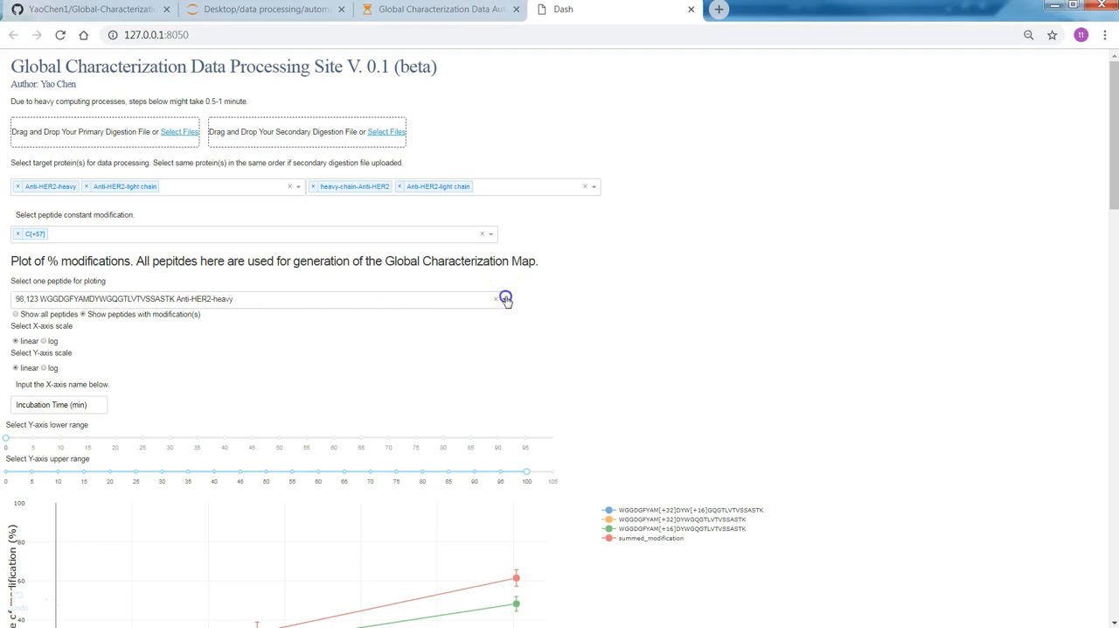
{"action": "left_click", "coordinate": [292, 324]}
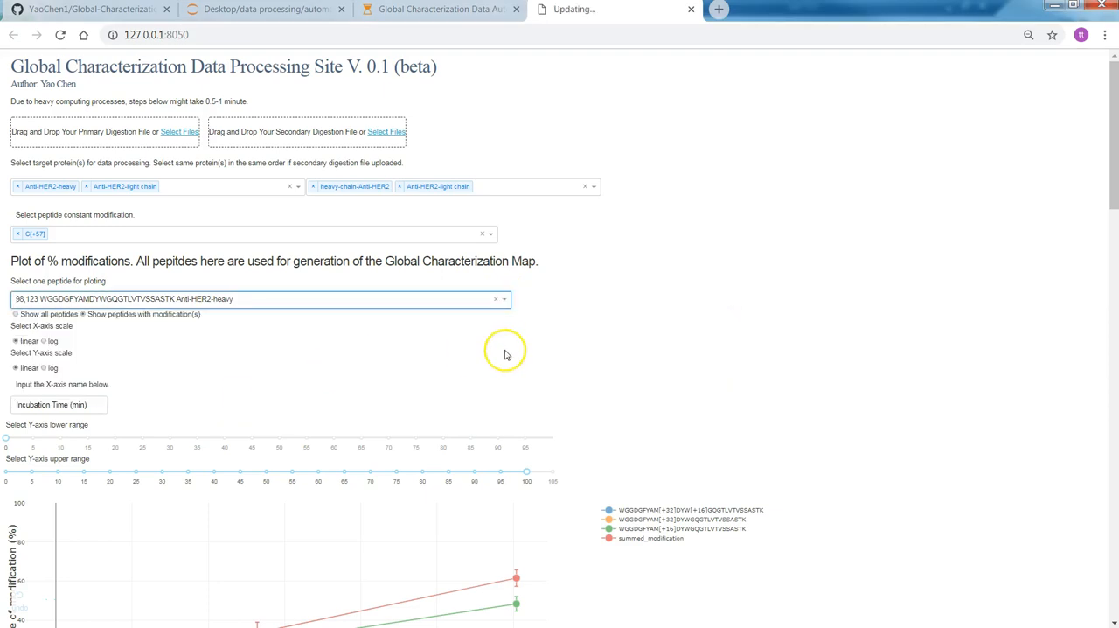
{"action": "scroll", "coordinate": [513, 349], "scroll_direction": "down", "scroll_amount": 2}
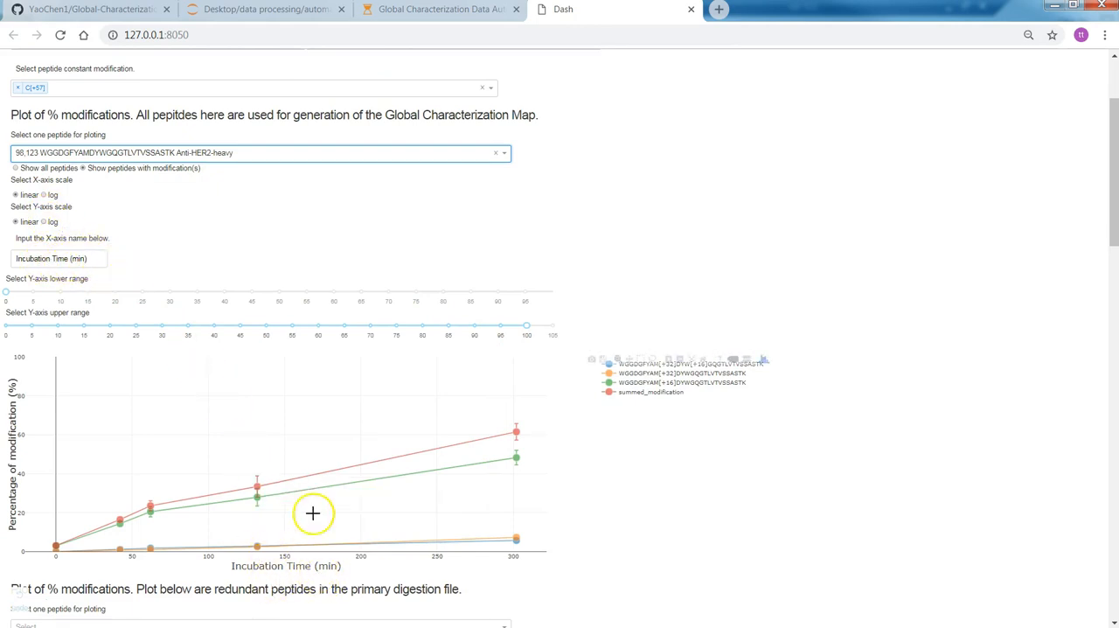
Step: Zoom into the low-percentage area of the modification plot, restore the full data range and inspect the last summed modification point
{"action": "mouse_move", "coordinate": [385, 554]}
{"action": "left_mouse_down"}
{"action": "mouse_move", "coordinate": [321, 554]}
{"action": "mouse_move", "coordinate": [372, 552]}
{"action": "left_mouse_up"}
{"action": "left_click_drag", "start_coordinate": [532, 506], "coordinate": [49, 577]}
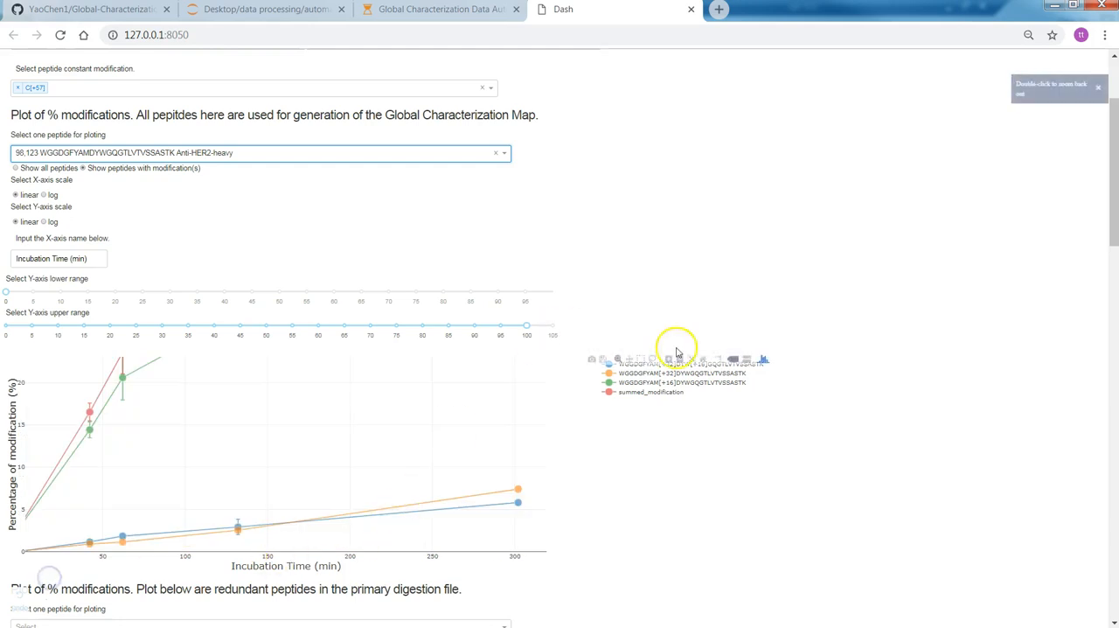
{"action": "left_click", "coordinate": [705, 362]}
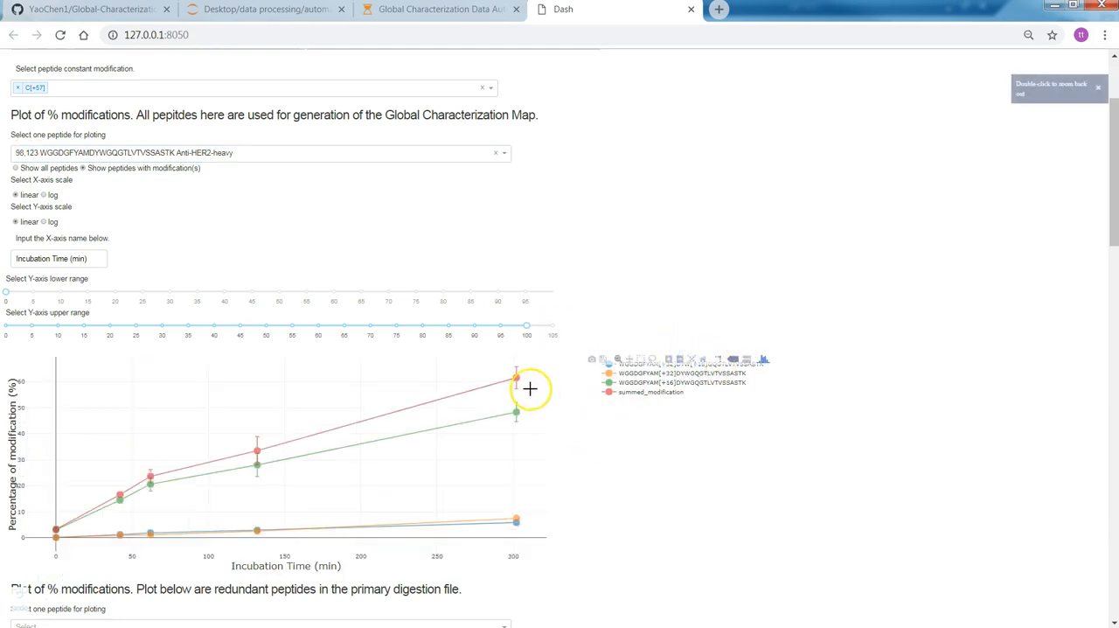
{"action": "mouse_move", "coordinate": [516, 376]}
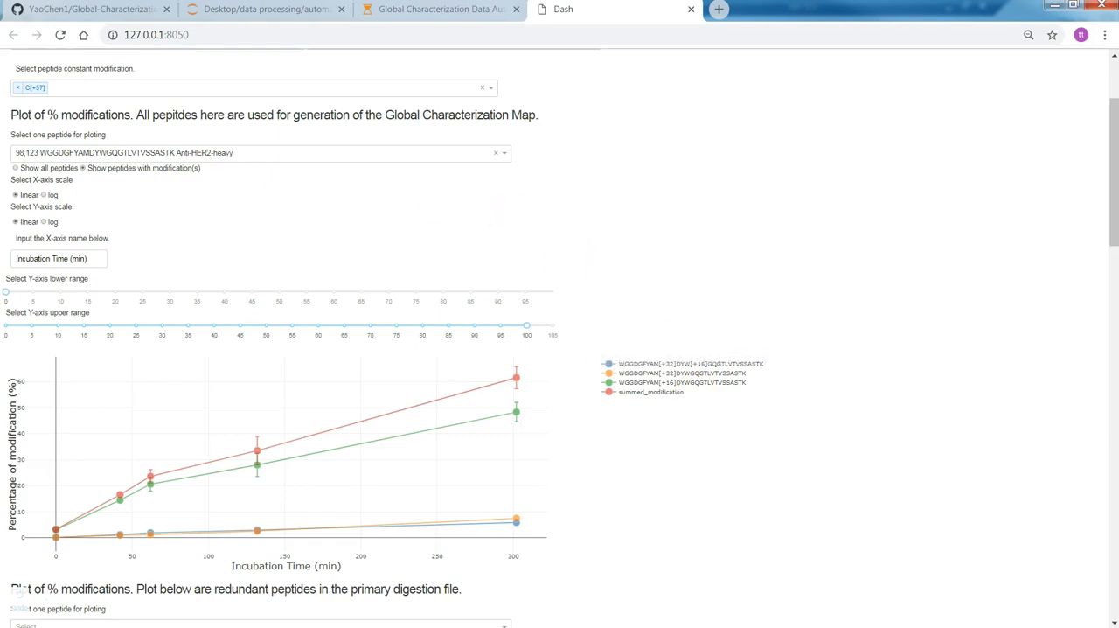
Step: Switch to the PowerPoint presentation to view slide 8 on choosing peptides with mis-cleavages, and return to the processing site
{"action": "key", "text": "alt+Tab"}
{"action": "left_click", "coordinate": [62, 511]}
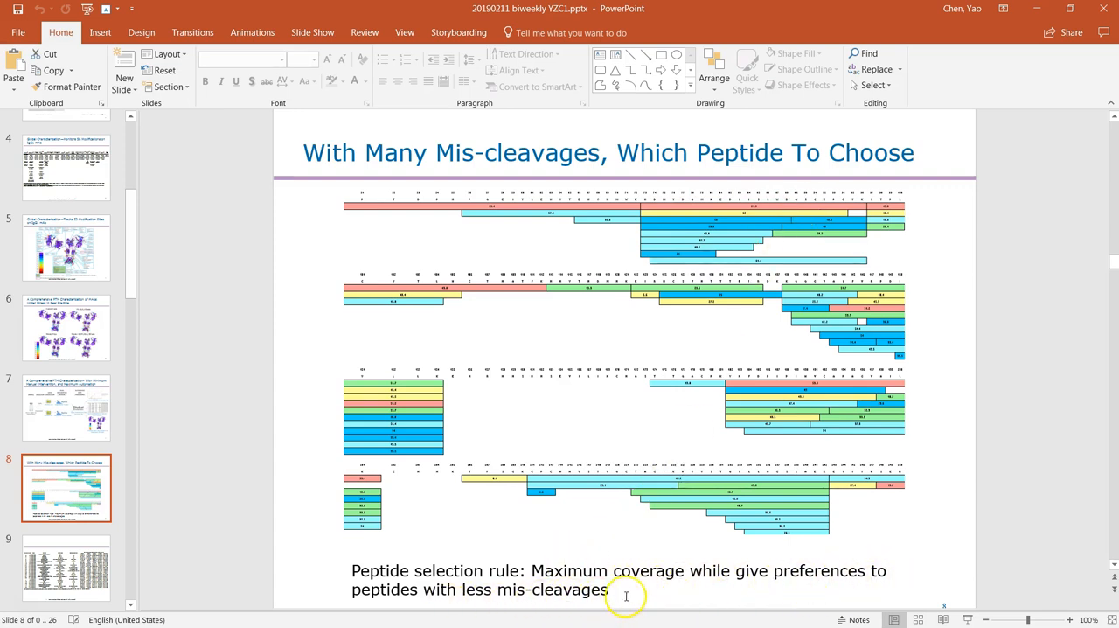
{"action": "key", "text": "alt+Tab"}
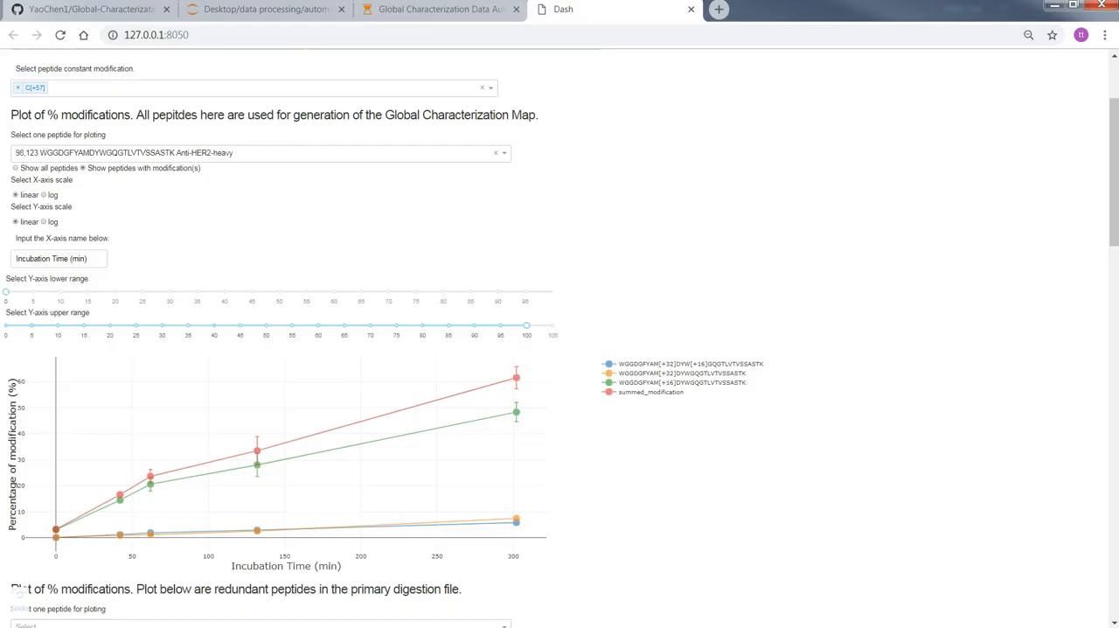
Step: Plot the redundant primary digestion peptide 59,66 YADSVKGR Anti-HER2-heavy, showing peptides with modifications
{"action": "scroll", "coordinate": [274, 425], "scroll_direction": "down", "scroll_amount": 7}
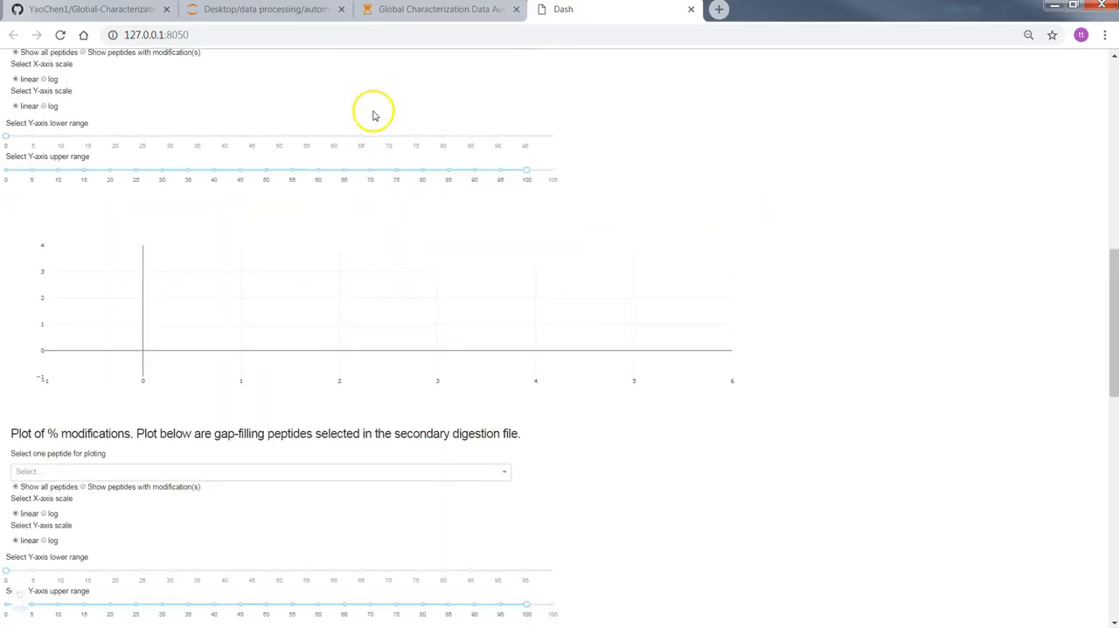
{"action": "scroll", "coordinate": [373, 116], "scroll_direction": "up", "scroll_amount": 2}
{"action": "left_click", "coordinate": [192, 185]}
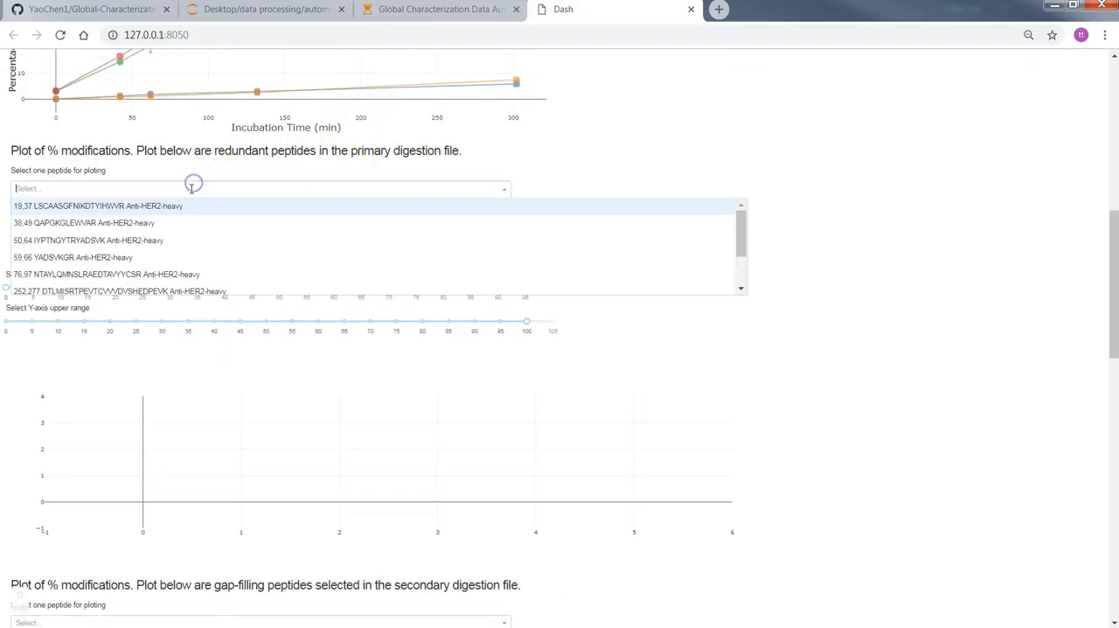
{"action": "left_click", "coordinate": [172, 256]}
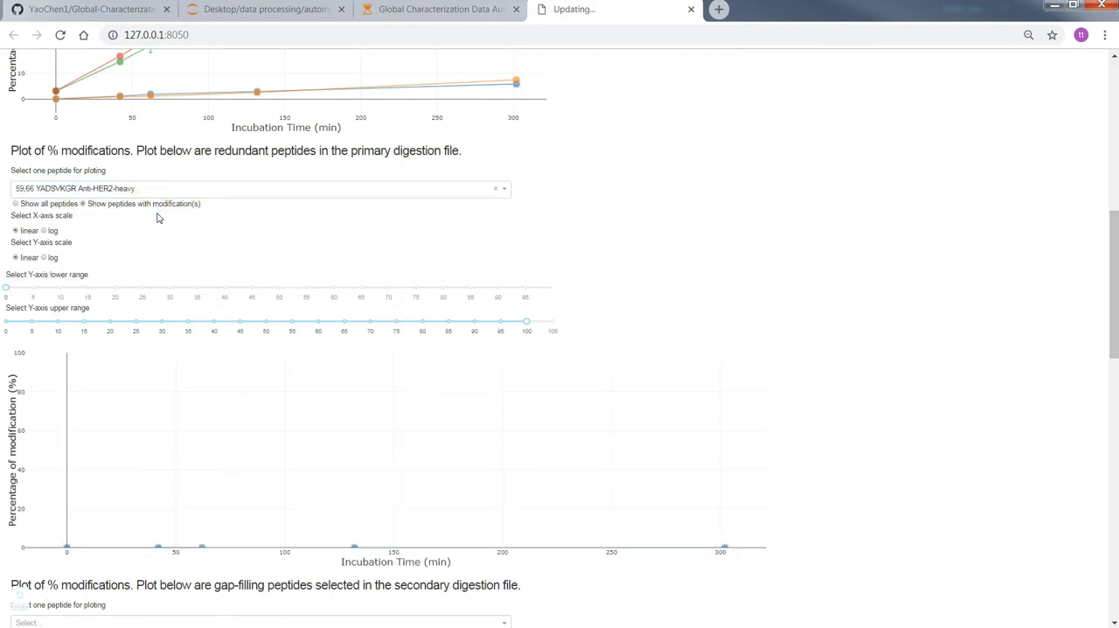
Step: Select the gap-filling secondary digestion peptide 73,85 TISSLQPEDFATY Anti-HER2-light chain for plotting
{"action": "scroll", "coordinate": [324, 230], "scroll_direction": "down", "scroll_amount": 3}
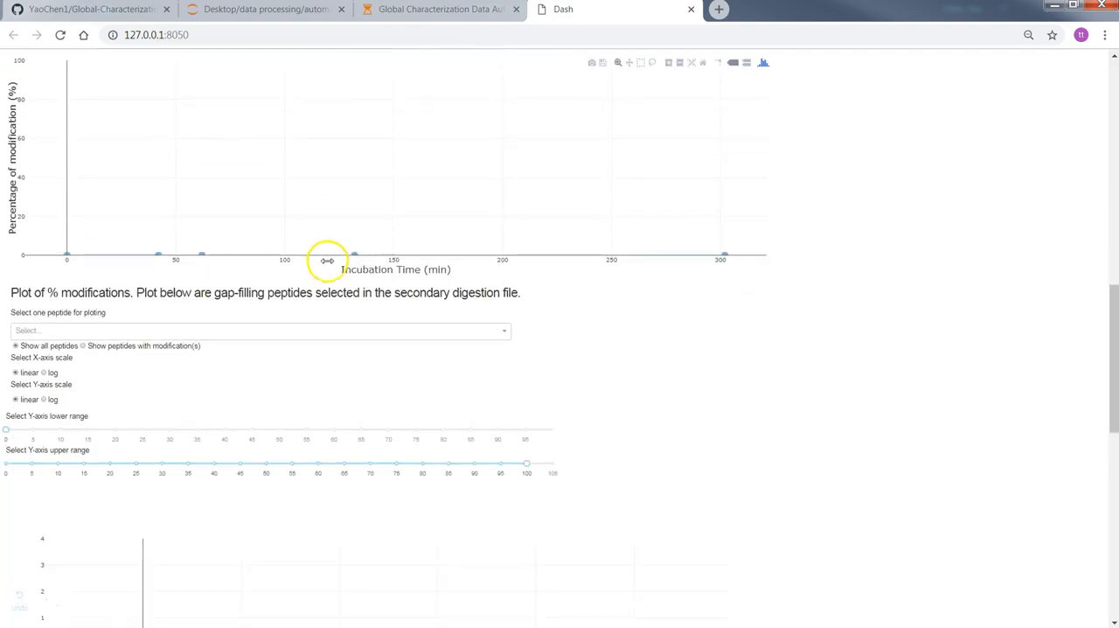
{"action": "scroll", "coordinate": [328, 260], "scroll_direction": "down", "scroll_amount": 1}
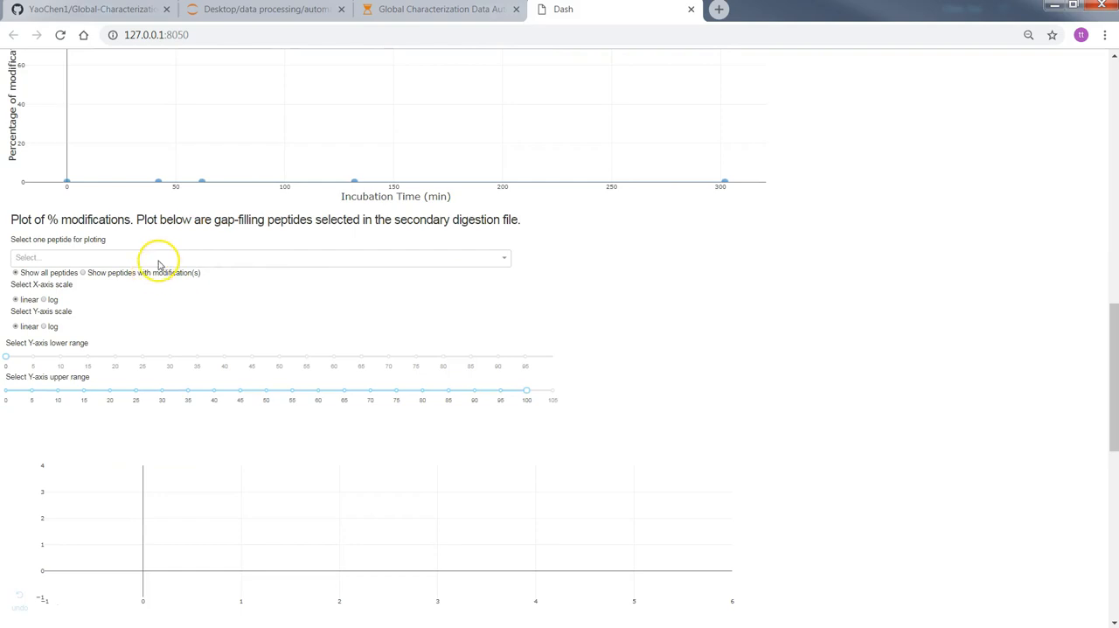
{"action": "left_click", "coordinate": [266, 262]}
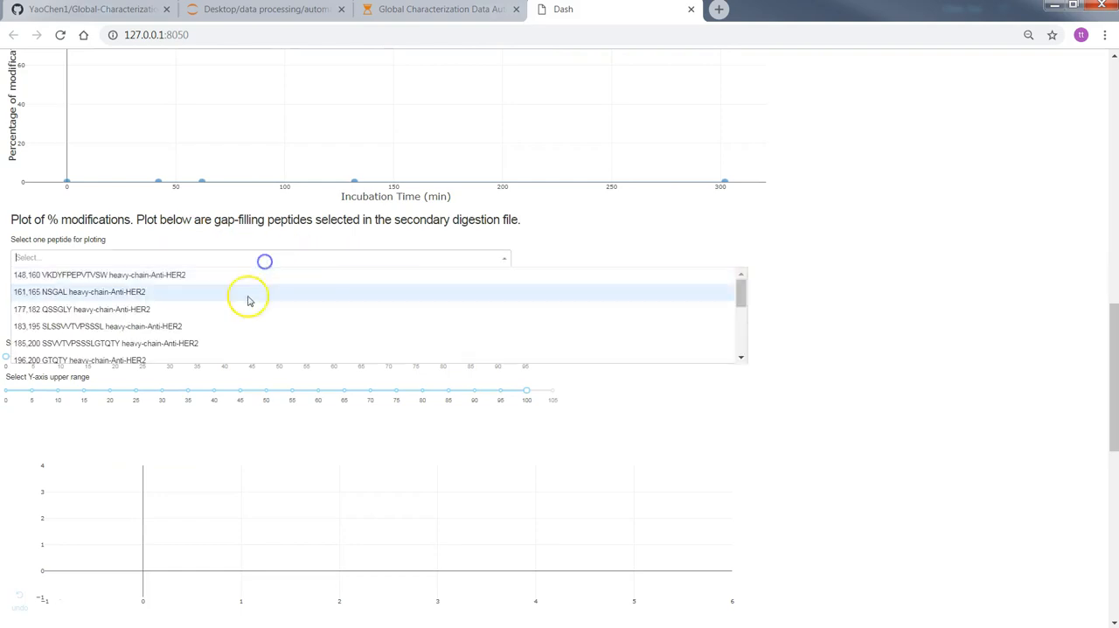
{"action": "scroll", "coordinate": [219, 306], "scroll_direction": "up", "scroll_amount": 3}
{"action": "left_click", "coordinate": [186, 296]}
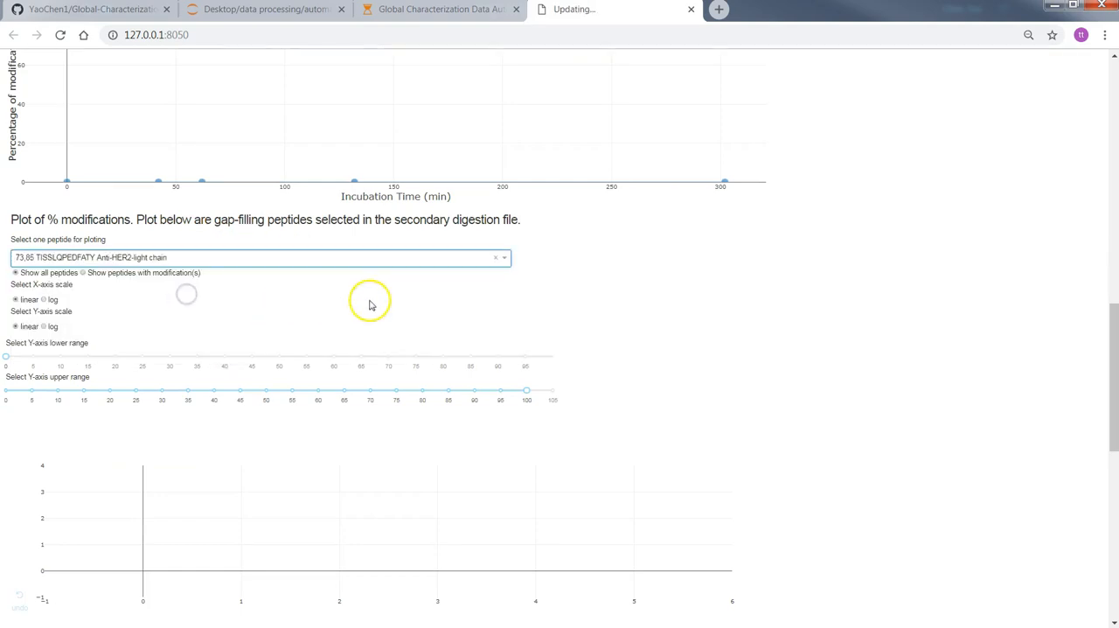
Step: Generate the table of peptides for the Global Characterization Map by setting table generation to Yes
{"action": "scroll", "coordinate": [588, 284], "scroll_direction": "down", "scroll_amount": 1}
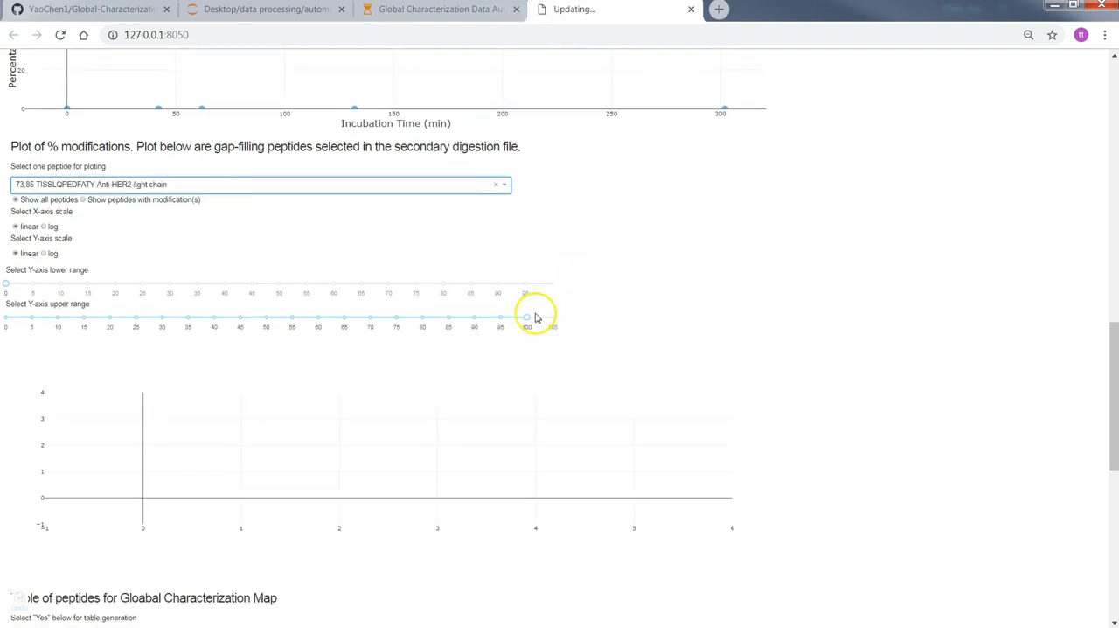
{"action": "scroll", "coordinate": [550, 379], "scroll_direction": "down", "scroll_amount": 1}
{"action": "scroll", "coordinate": [349, 385], "scroll_direction": "down", "scroll_amount": 3}
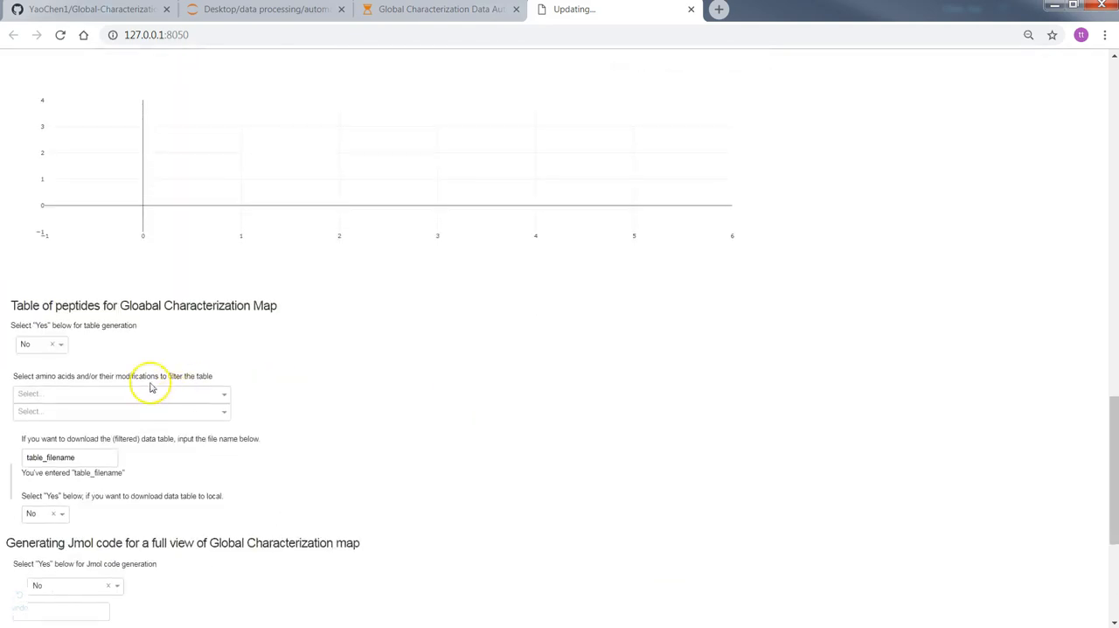
{"action": "left_click", "coordinate": [61, 272]}
{"action": "left_click", "coordinate": [53, 305]}
{"action": "scroll", "coordinate": [341, 286], "scroll_direction": "down", "scroll_amount": 1}
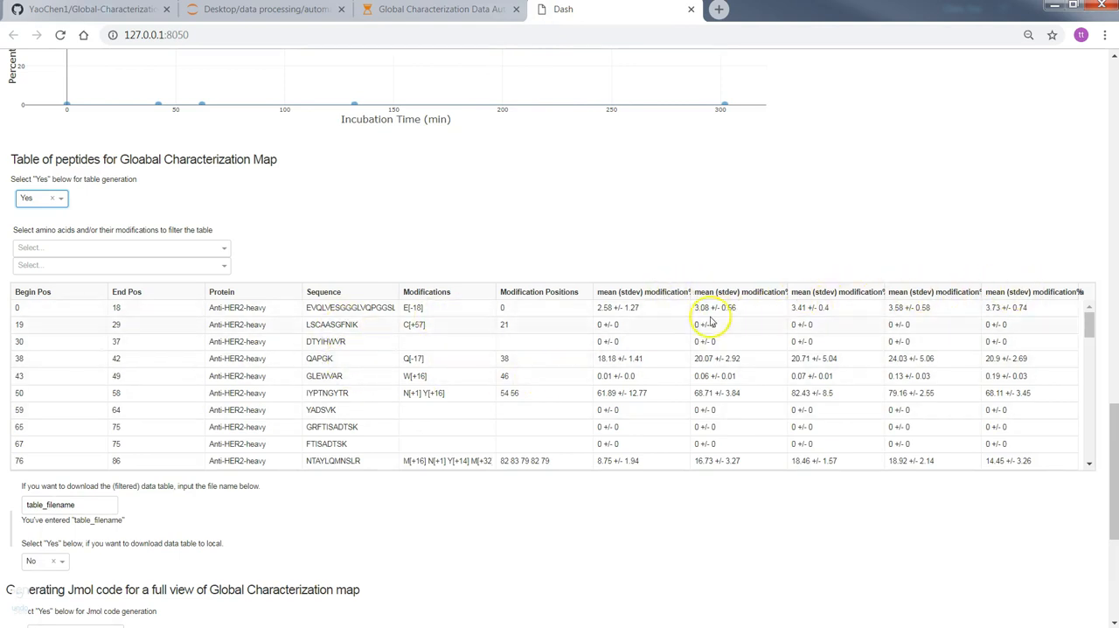
Step: Filter the peptide table by amino acid M
{"action": "left_click", "coordinate": [196, 249]}
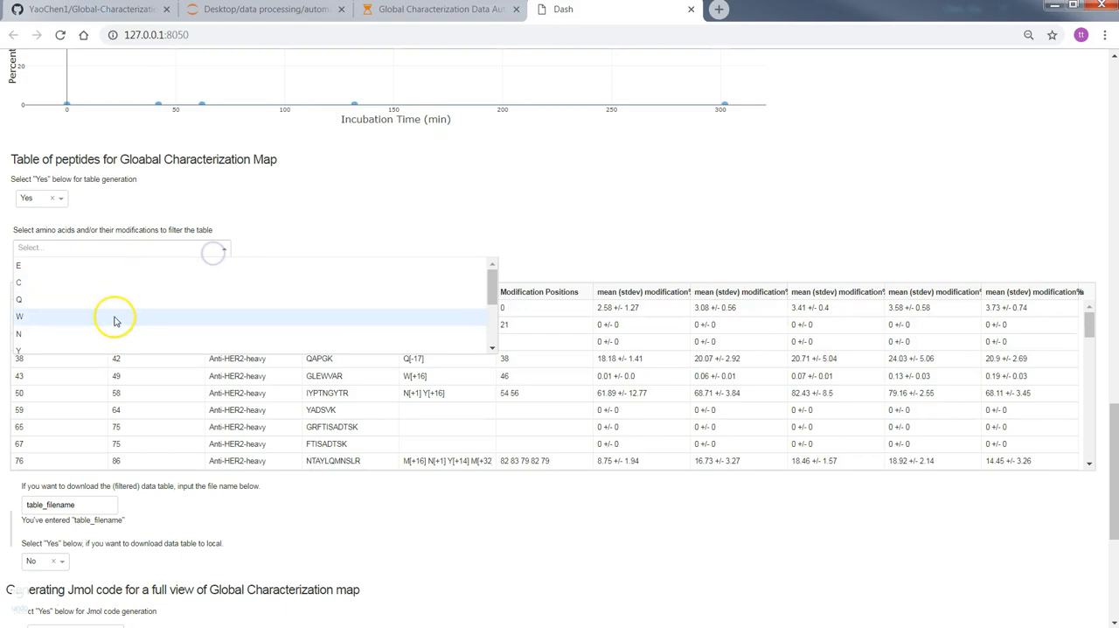
{"action": "scroll", "coordinate": [87, 332], "scroll_direction": "down", "scroll_amount": 3}
{"action": "left_click", "coordinate": [55, 295]}
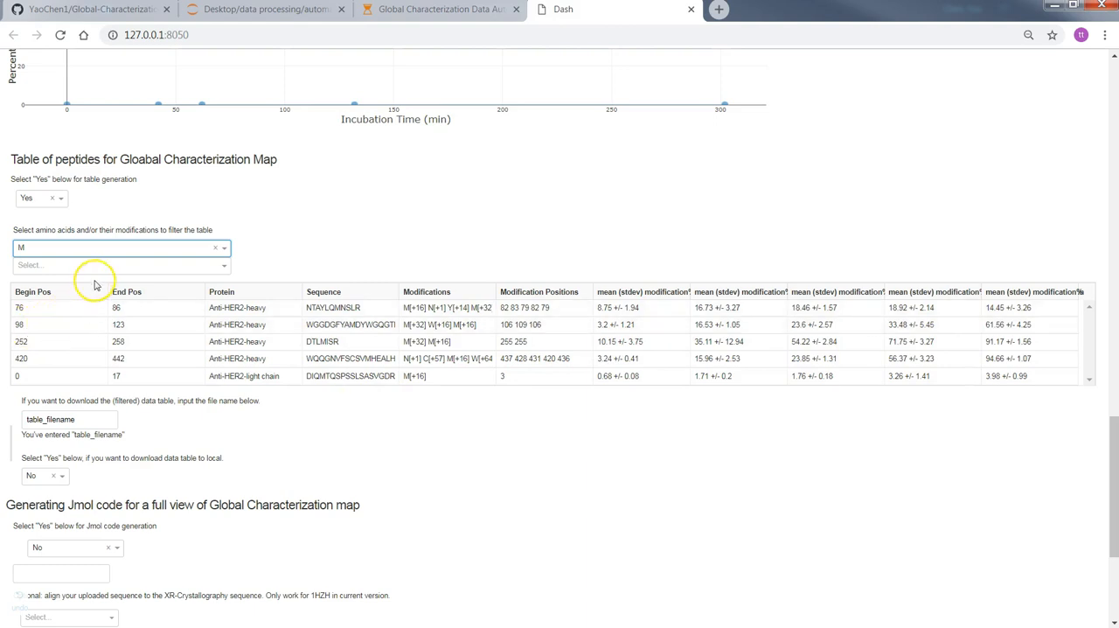
{"action": "left_click_drag", "start_coordinate": [87, 420], "coordinate": [37, 419]}
{"action": "left_click", "coordinate": [39, 476]}
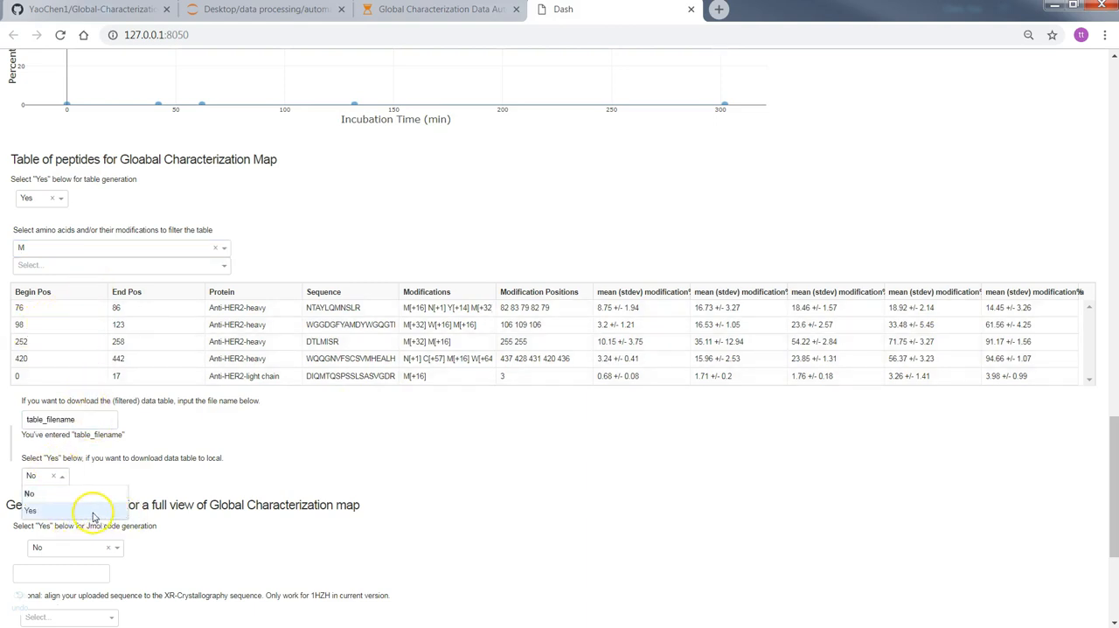
{"action": "left_click", "coordinate": [248, 454]}
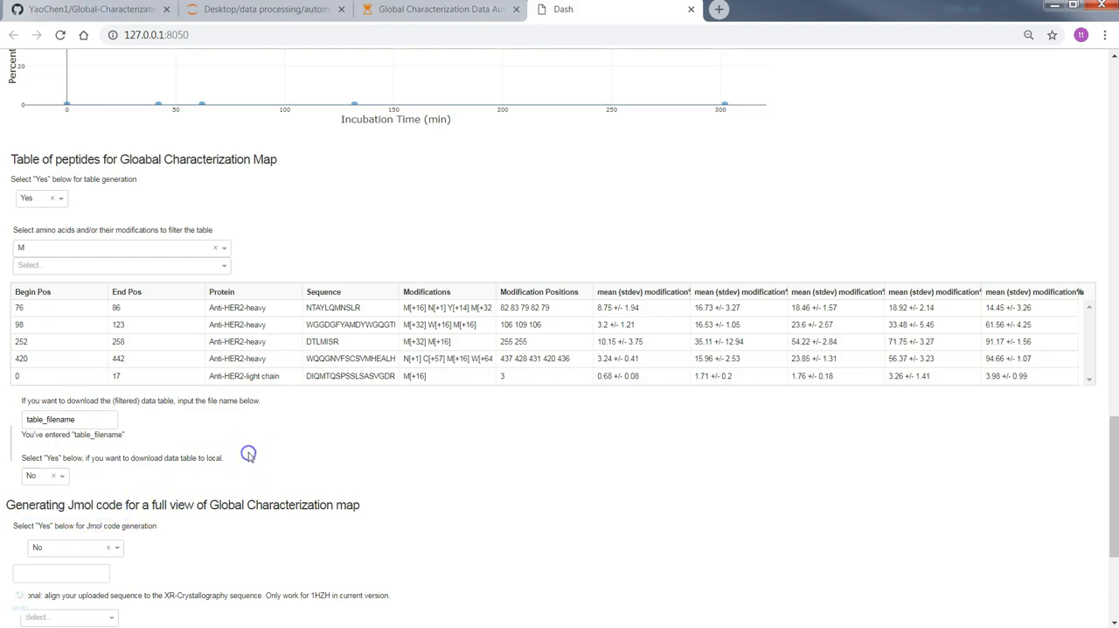
Step: Switch to the PowerPoint presentation and view slide 9, following the slide on choosing peptides with mis-cleavages
{"action": "scroll", "coordinate": [257, 398], "scroll_direction": "down", "scroll_amount": 1}
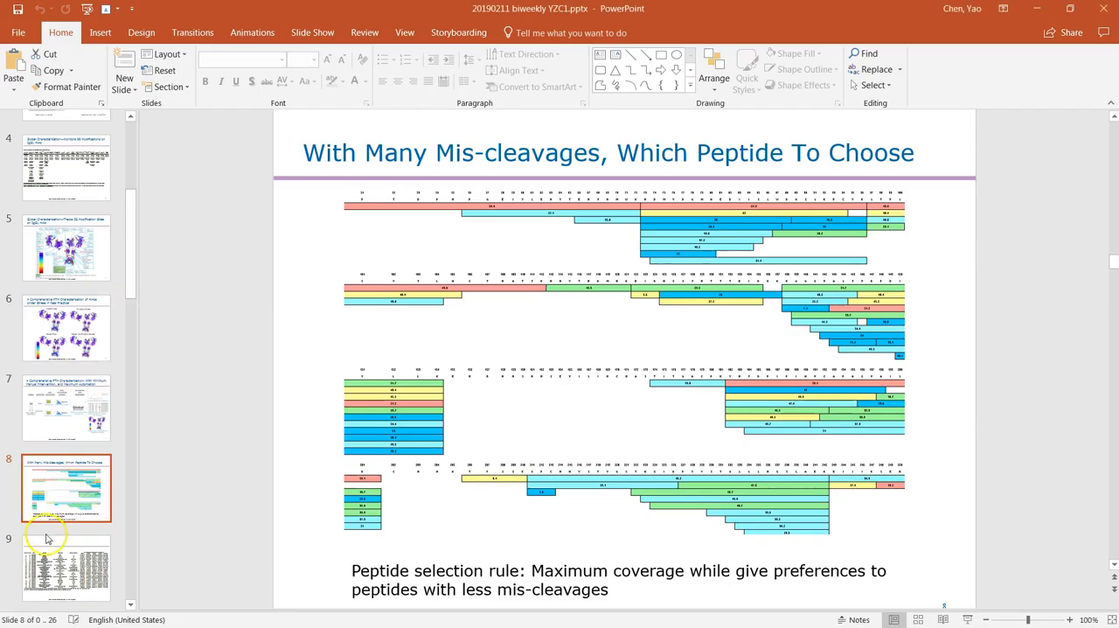
{"action": "left_click", "coordinate": [53, 544]}
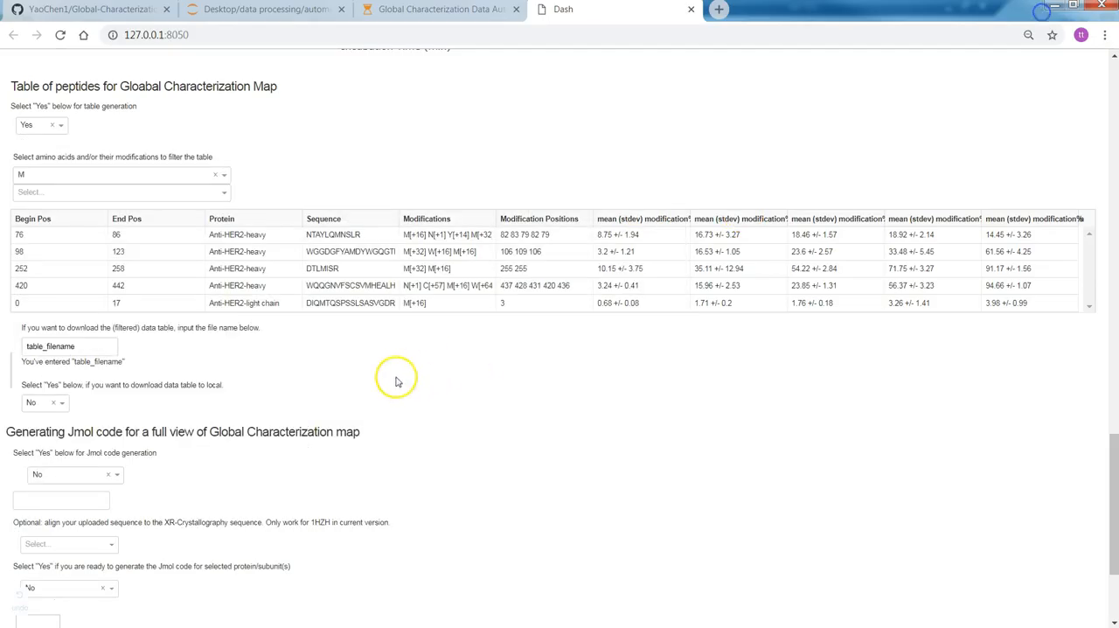
Step: Enable Jmol code generation for the Global Characterization map by setting it to Yes
{"action": "scroll", "coordinate": [96, 277], "scroll_direction": "down", "scroll_amount": 3}
{"action": "left_click", "coordinate": [114, 300]}
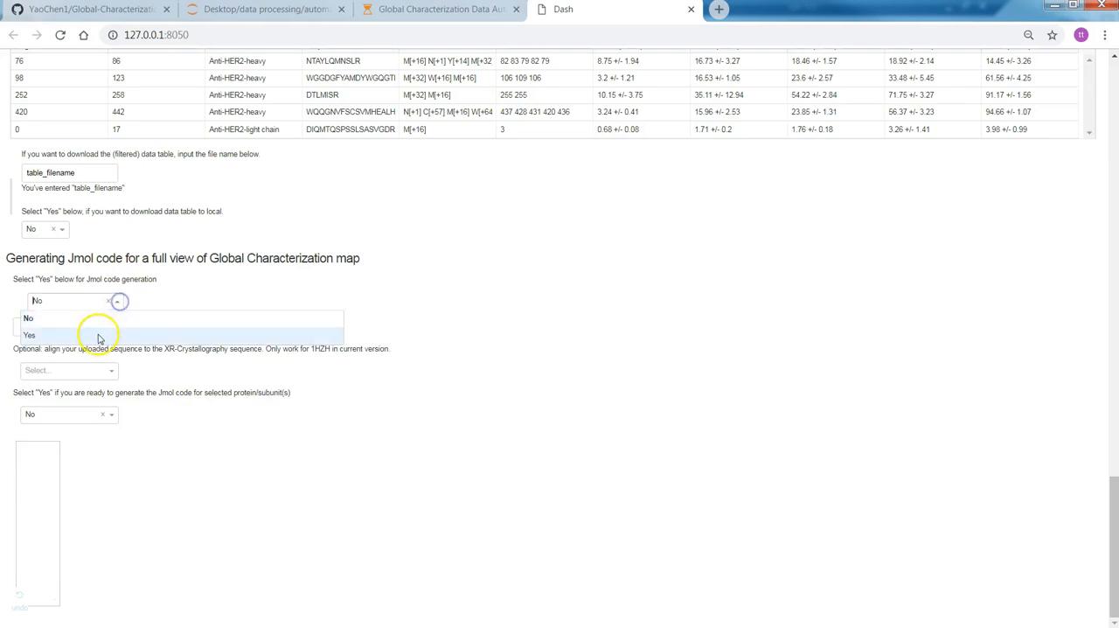
{"action": "left_click", "coordinate": [92, 330]}
{"action": "left_click", "coordinate": [200, 325]}
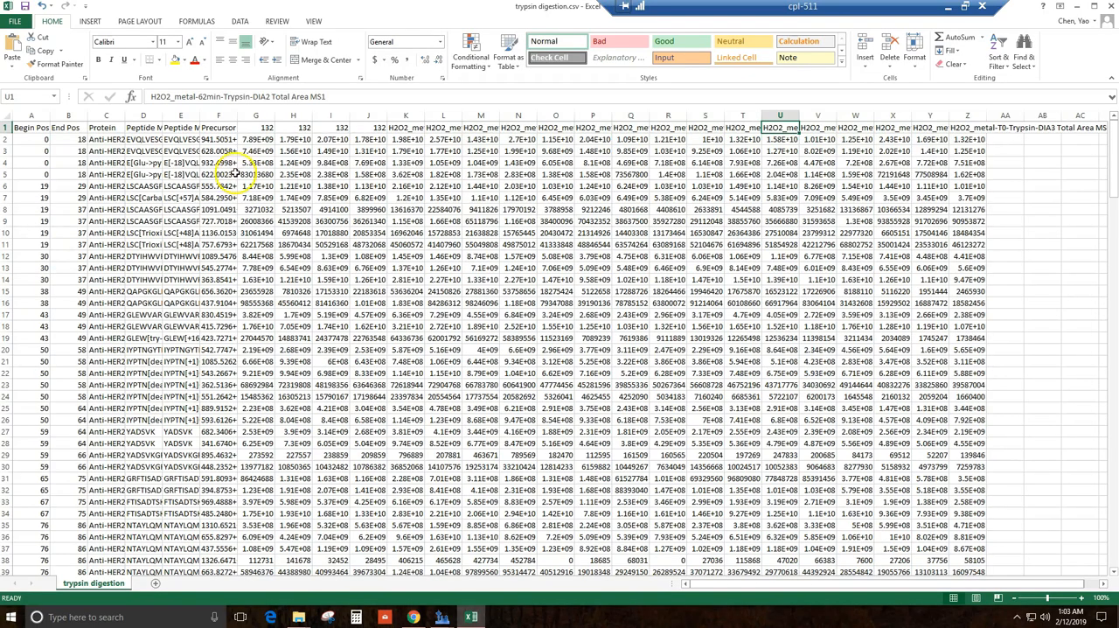
Step: Switch to the RCSB PDB website in Chrome and look up the 1HZH structure
{"action": "left_click", "coordinate": [411, 604]}
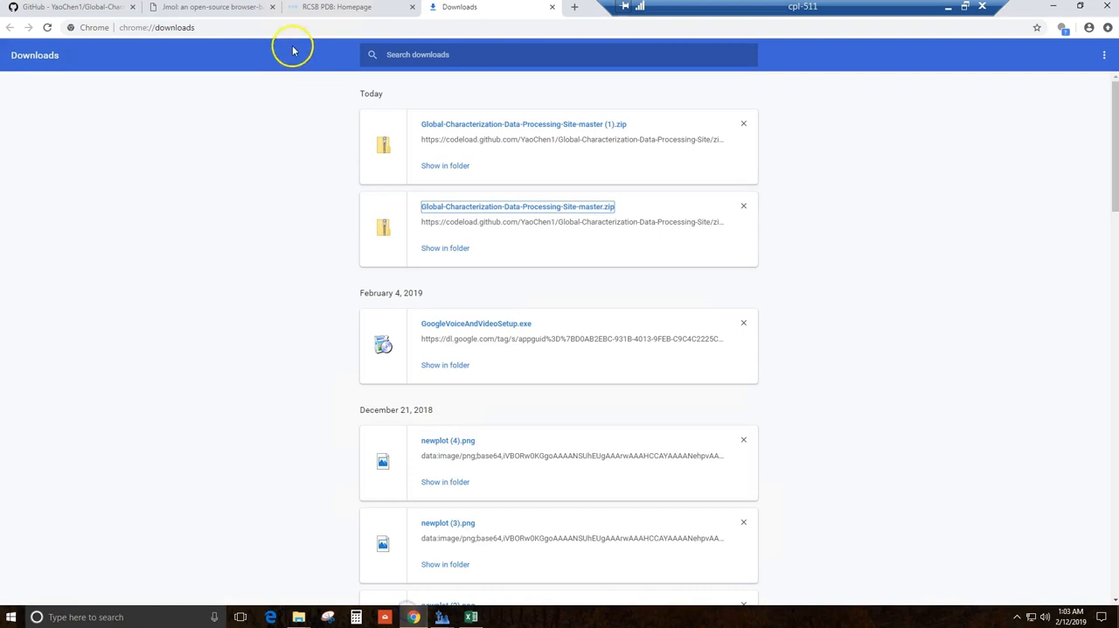
{"action": "left_click", "coordinate": [306, 8]}
{"action": "left_click", "coordinate": [702, 93]}
{"action": "type", "text": "1"}
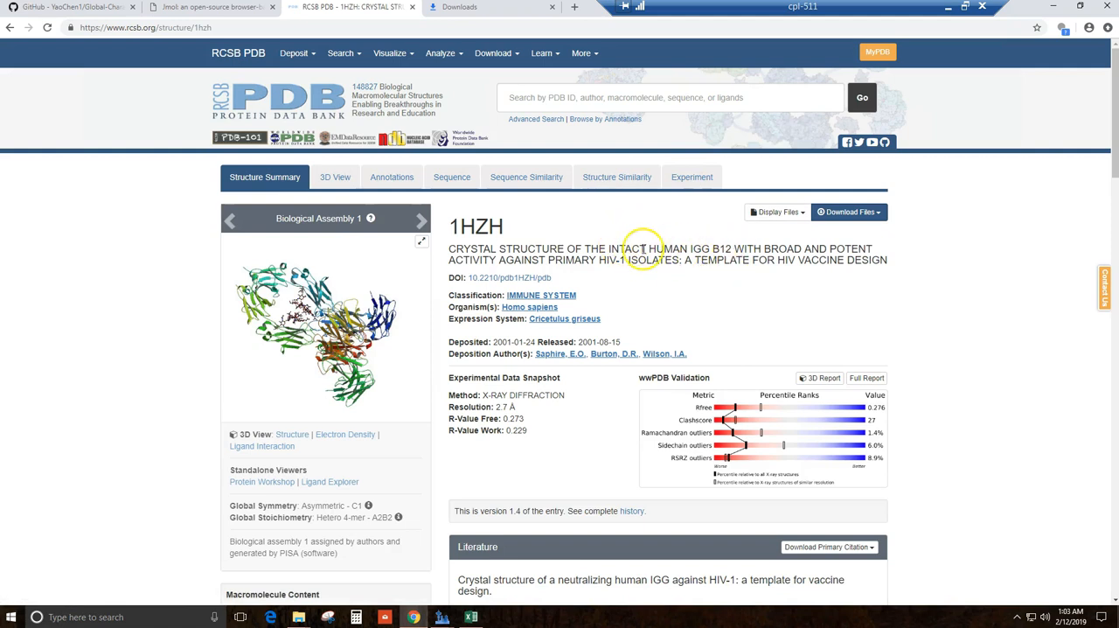
Step: View the available download formats for 1HZH and look through its Annotations page
{"action": "left_click", "coordinate": [846, 213]}
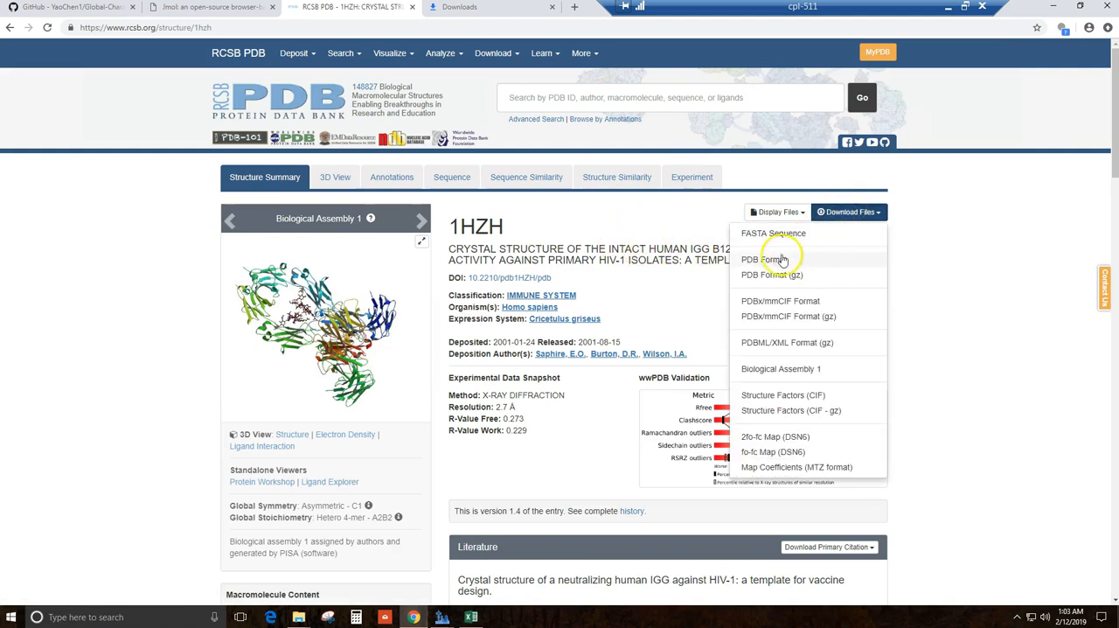
{"action": "left_click", "coordinate": [389, 178]}
{"action": "scroll", "coordinate": [144, 344], "scroll_direction": "down", "scroll_amount": 15}
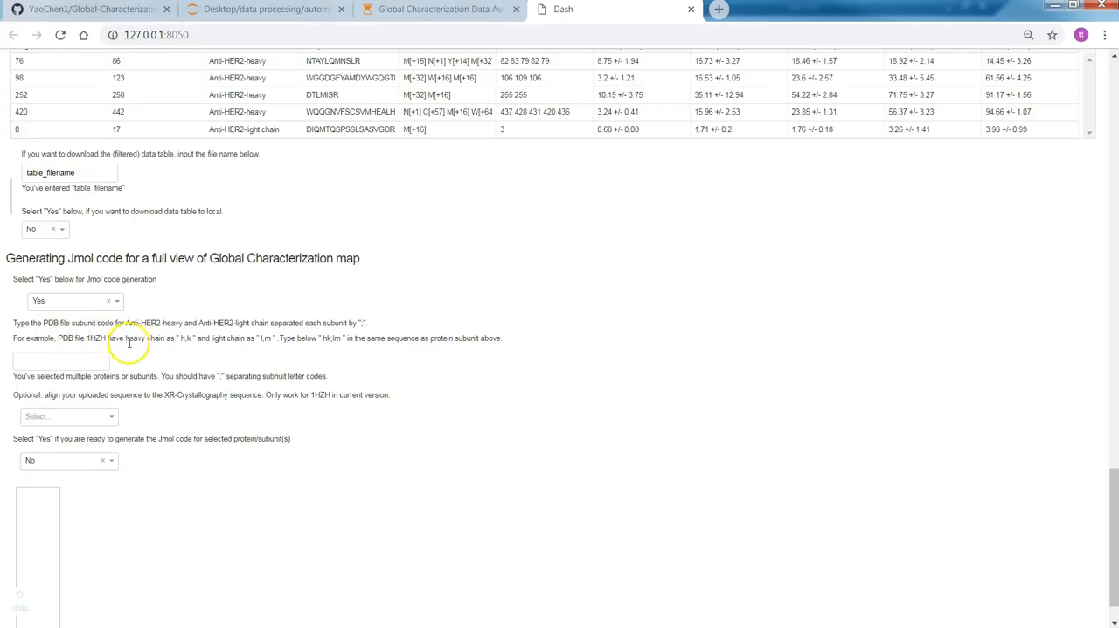
Step: Enter hk;lm as the PDB subunit codes for Anti-HER2-heavy and Anti-HER2-light chain on the Dash page
{"action": "left_click_drag", "start_coordinate": [11, 322], "coordinate": [365, 322]}
{"action": "left_click", "coordinate": [36, 359]}
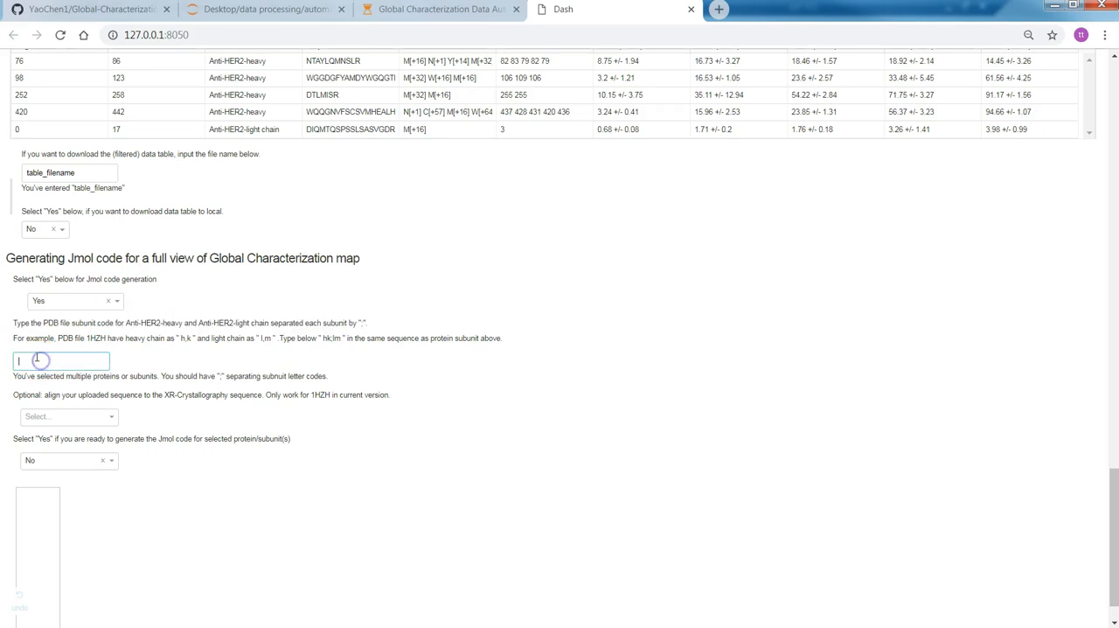
{"action": "type", "text": "hk;lm"}
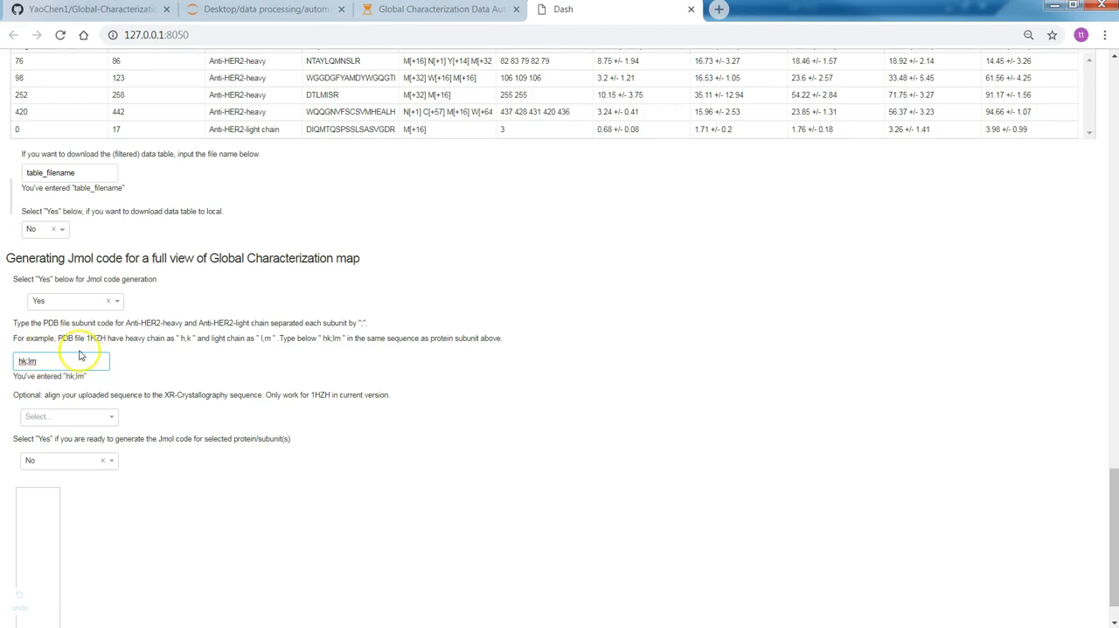
Step: Align the uploaded sequence to the XR-Crystallography sequence using the 1HZH Alignment option
{"action": "scroll", "coordinate": [92, 406], "scroll_direction": "down", "scroll_amount": 1}
{"action": "left_click_drag", "start_coordinate": [17, 360], "coordinate": [250, 345]}
{"action": "left_click", "coordinate": [287, 346]}
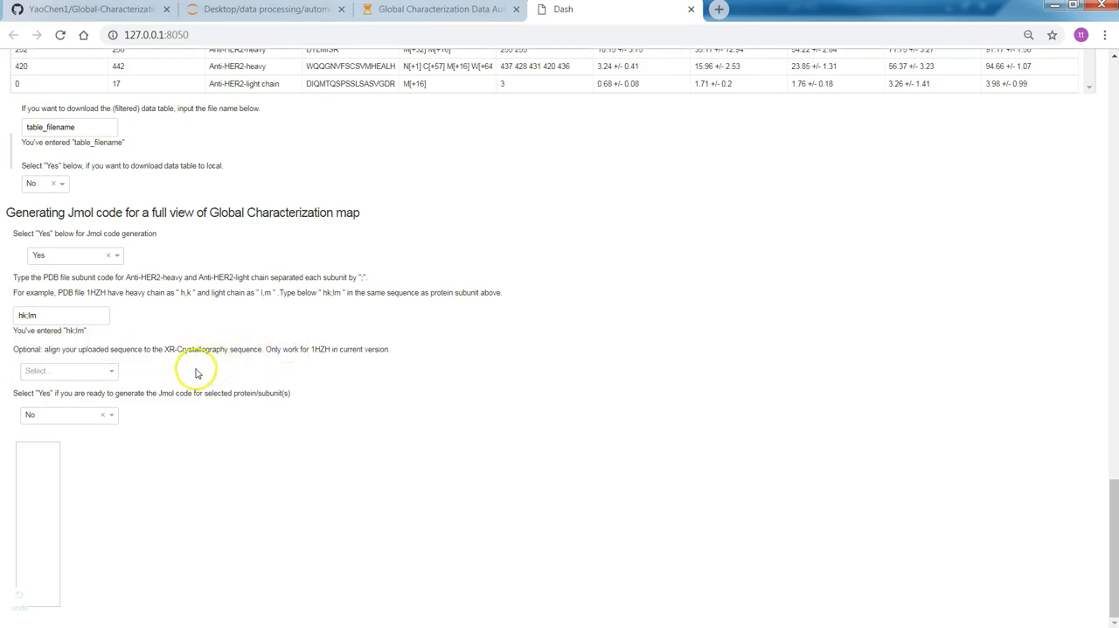
{"action": "left_click", "coordinate": [113, 372]}
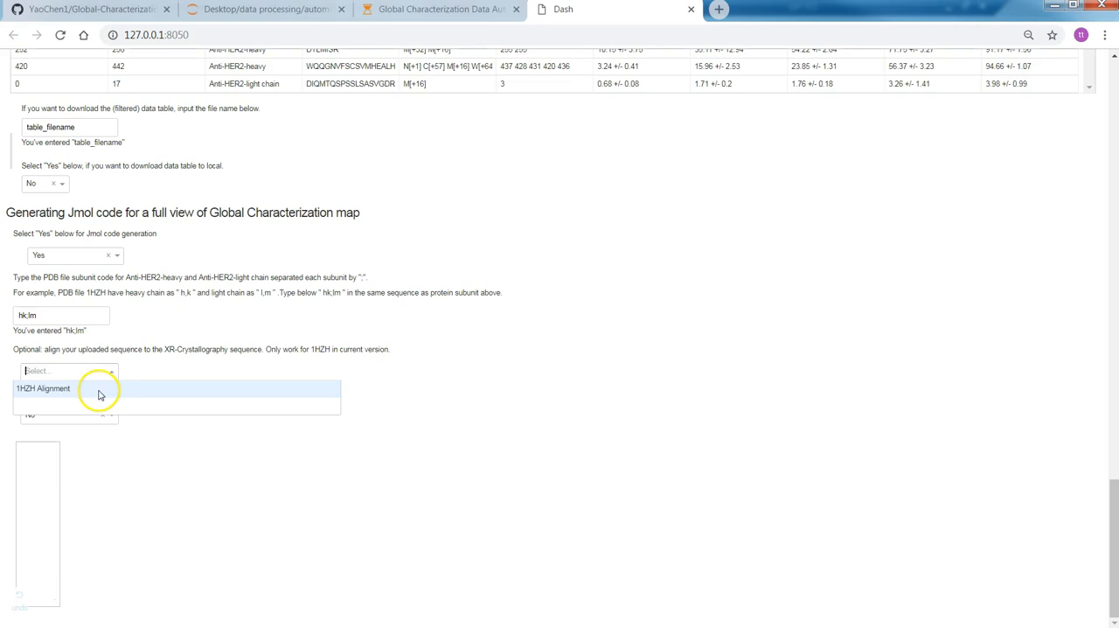
{"action": "left_click", "coordinate": [98, 391]}
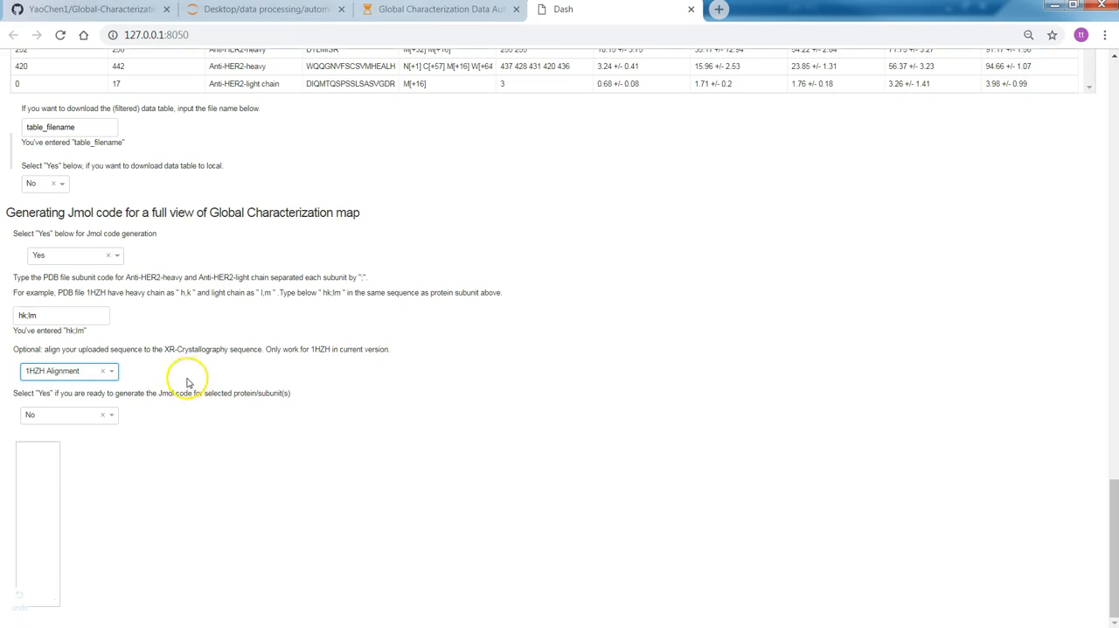
Step: Generate the Jmol code for the selected protein subunits by setting the ready option to Yes
{"action": "left_click", "coordinate": [109, 415]}
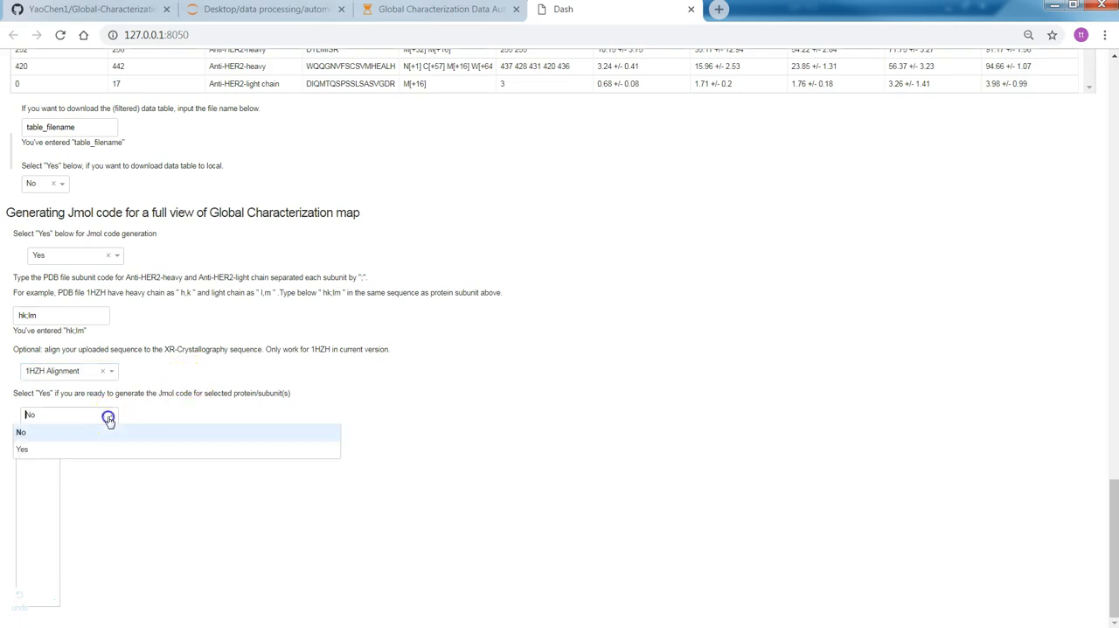
{"action": "left_click", "coordinate": [98, 449]}
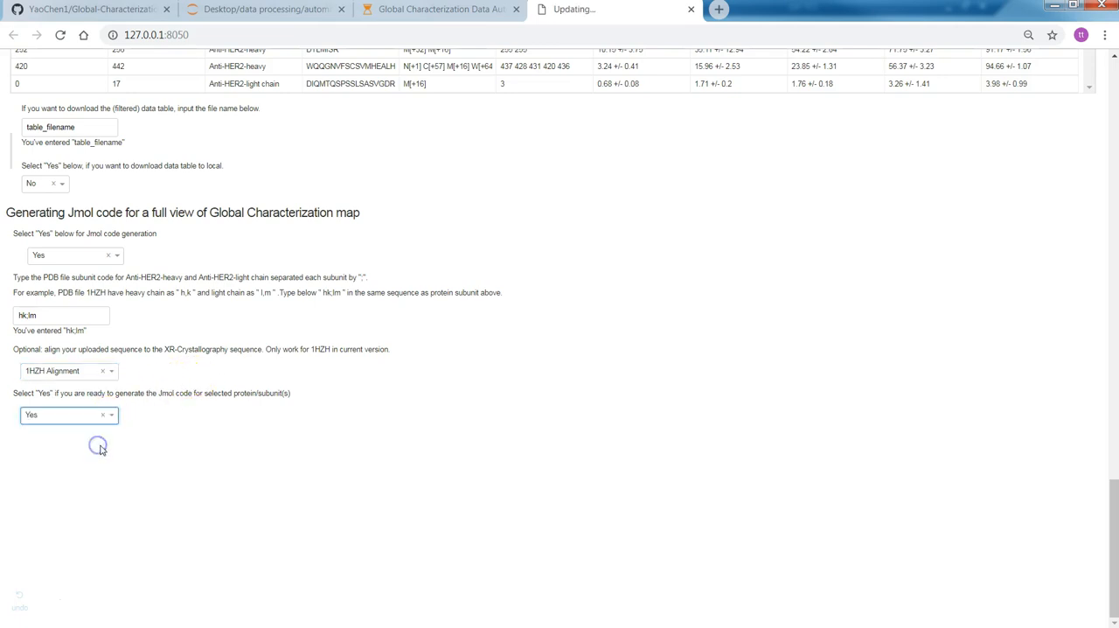
{"action": "left_click", "coordinate": [217, 377]}
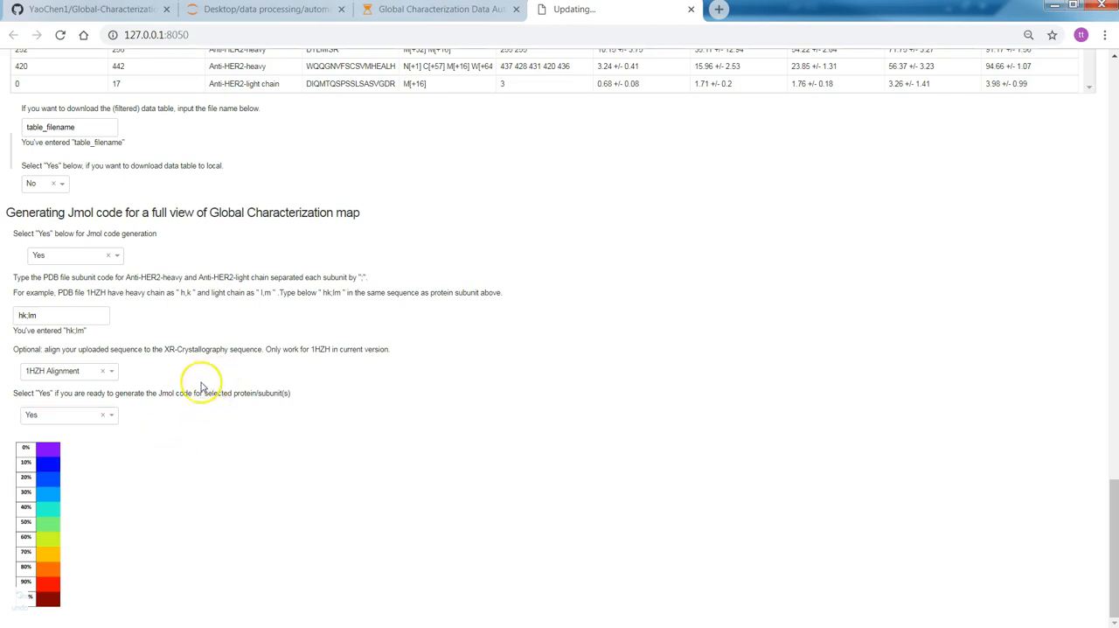
Step: Copy the complete generated Jmol code block for mean modification% at 302 min incubation time
{"action": "scroll", "coordinate": [29, 592], "scroll_direction": "down", "scroll_amount": 2}
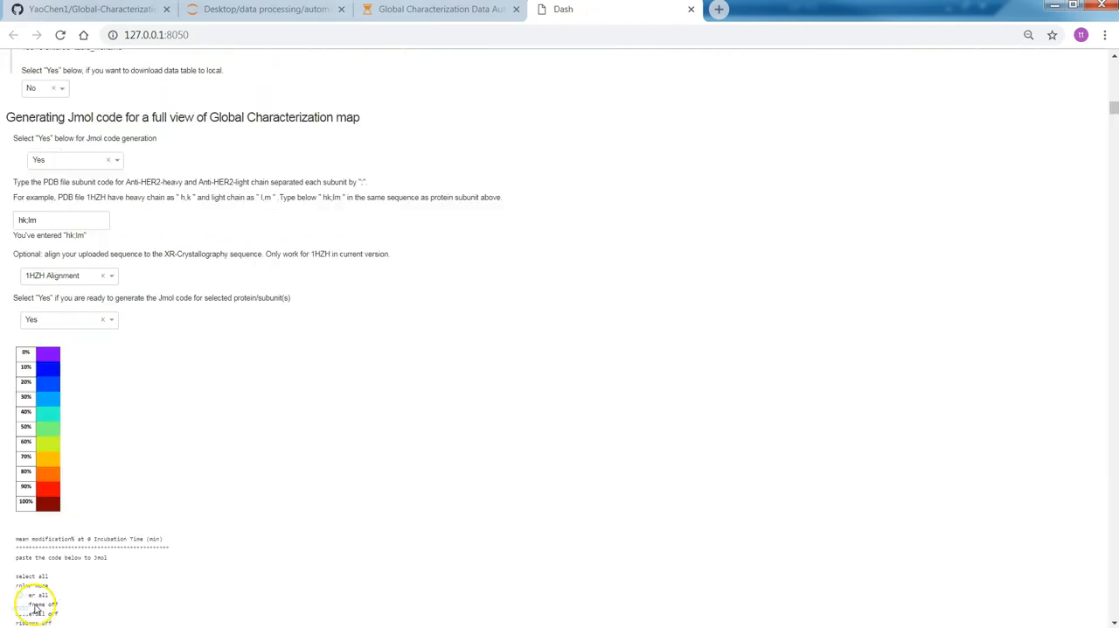
{"action": "scroll", "coordinate": [126, 468], "scroll_direction": "down", "scroll_amount": 1}
{"action": "scroll", "coordinate": [124, 495], "scroll_direction": "down", "scroll_amount": 15}
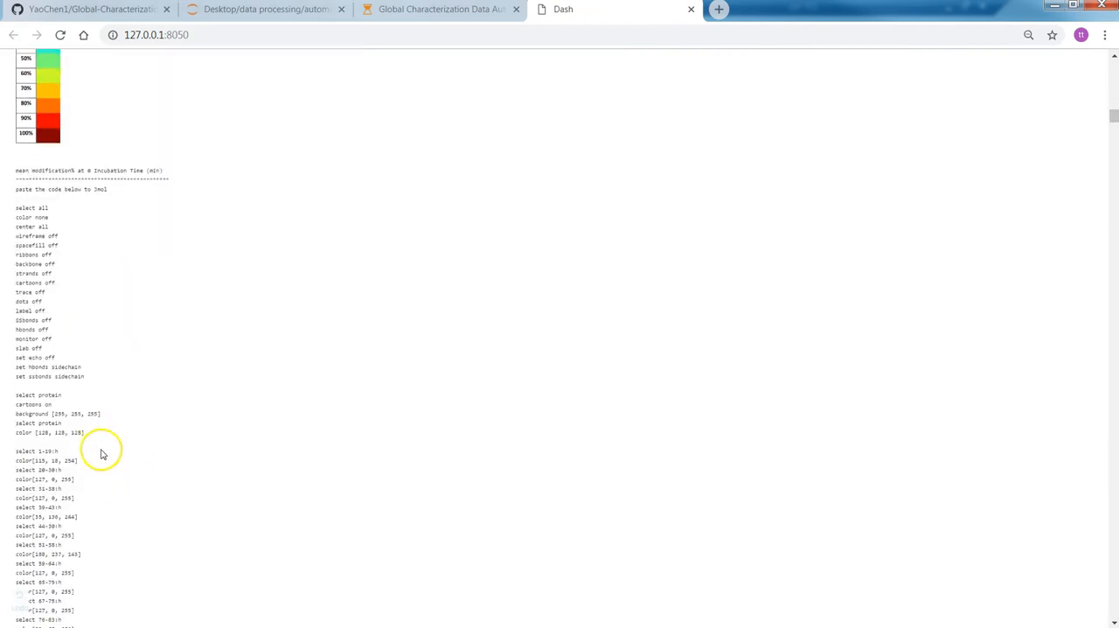
{"action": "left_click_drag", "start_coordinate": [1114, 131], "coordinate": [1094, 612]}
{"action": "left_click_drag", "start_coordinate": [94, 585], "coordinate": [19, 486]}
{"action": "key", "text": "ctrl+c"}
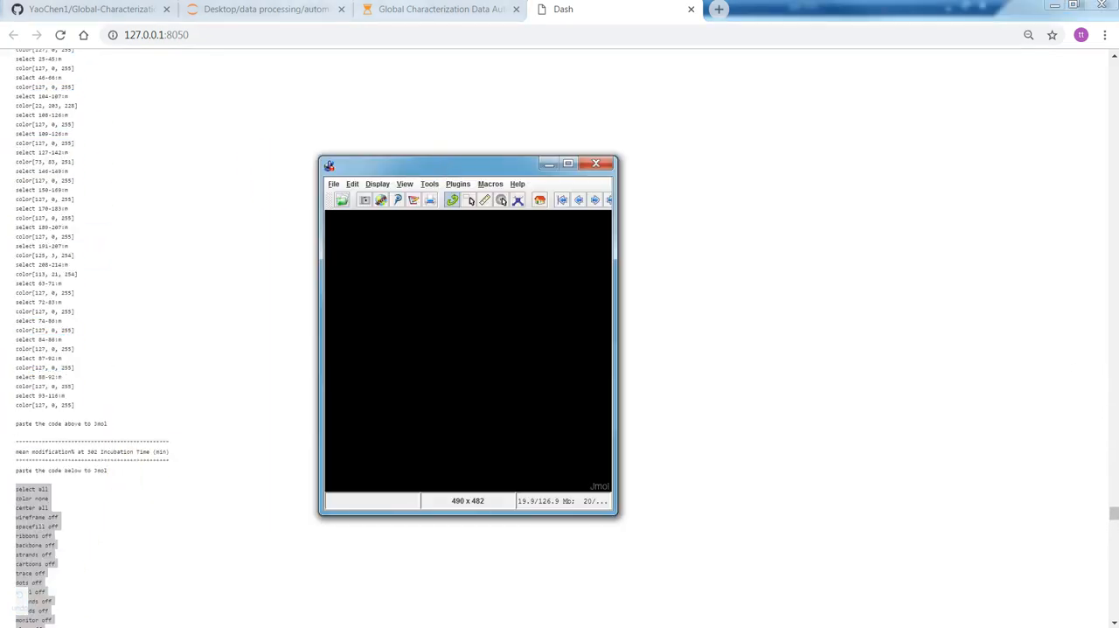
Step: Load 1hzh.pdb into Jmol and run the copied 302 min code in the script console
{"action": "left_click_drag", "start_coordinate": [15, 293], "coordinate": [428, 331]}
{"action": "left_click", "coordinate": [334, 183]}
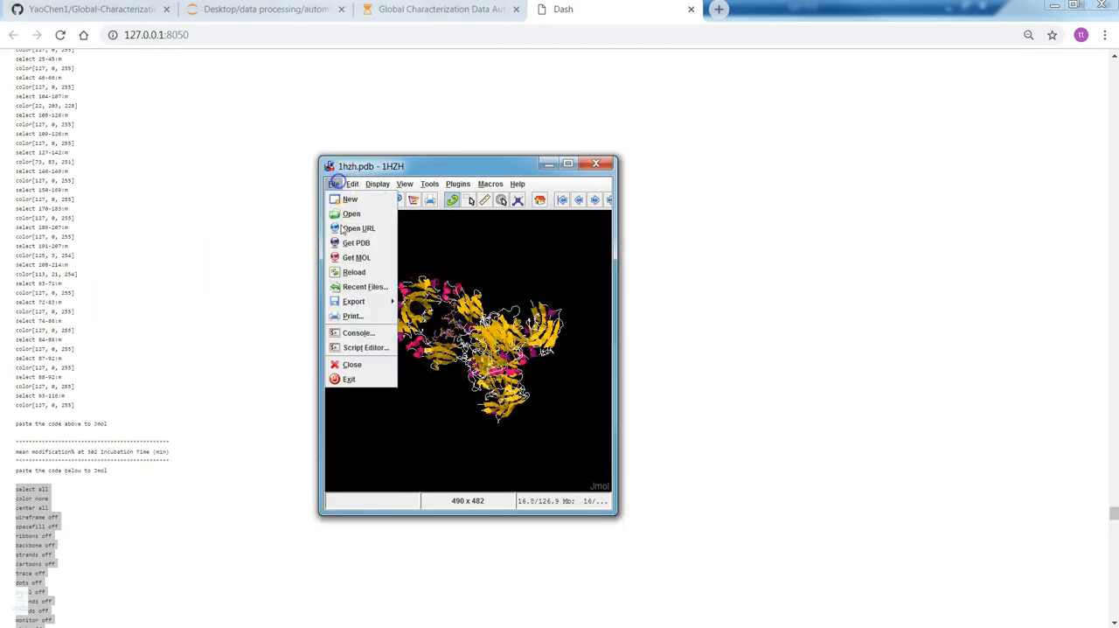
{"action": "left_click", "coordinate": [356, 334]}
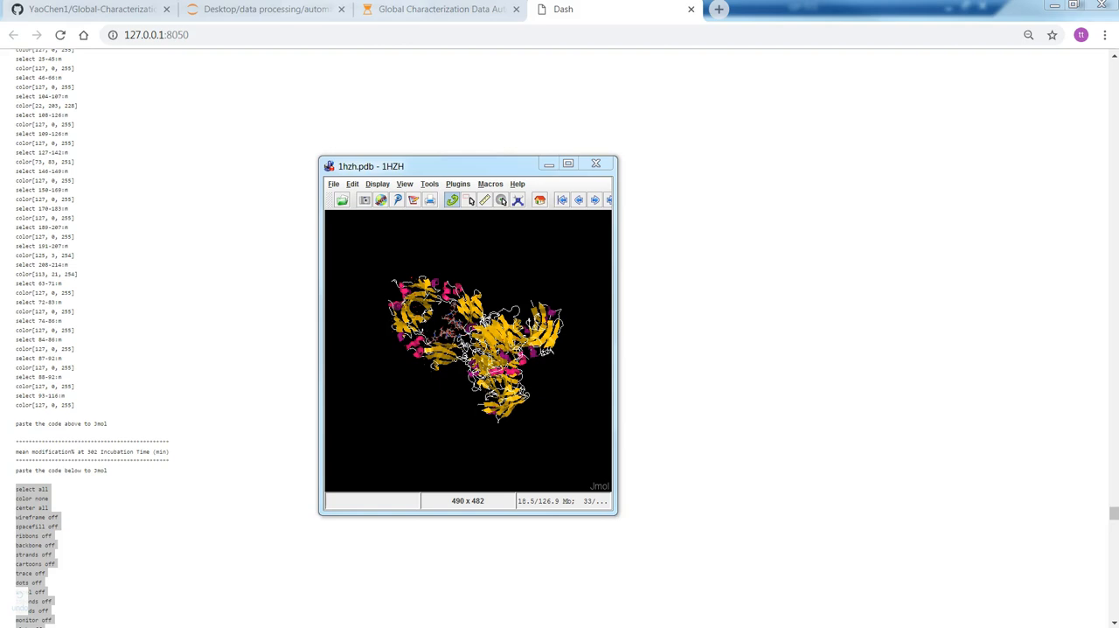
{"action": "key", "text": "ctrl+v"}
{"action": "key", "text": "Return"}
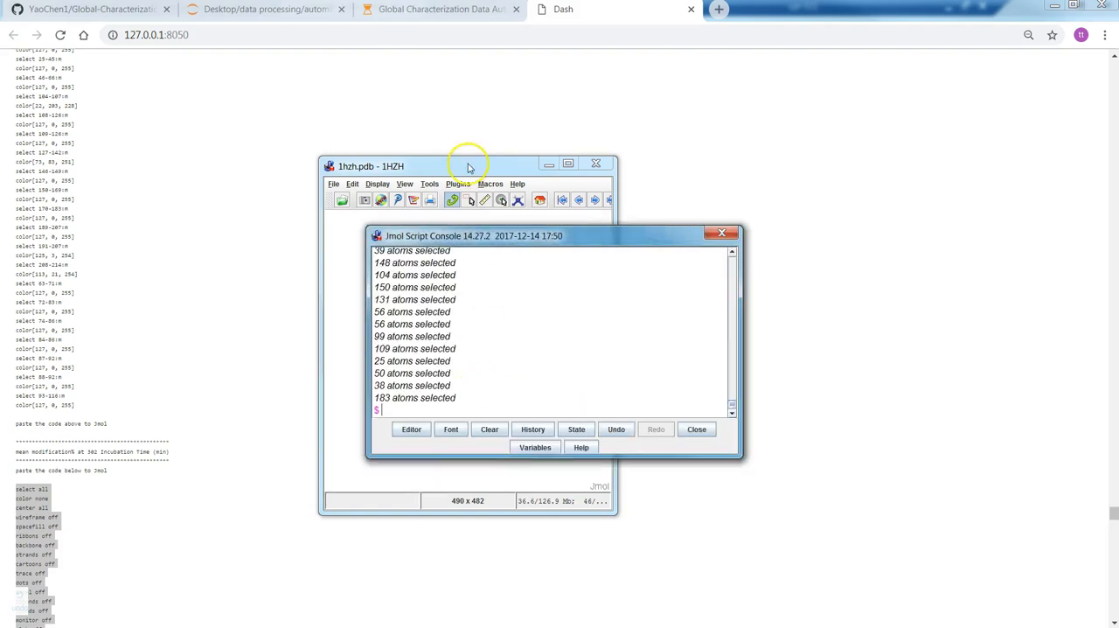
Step: Maximize the Jmol window without the script console, then enlarge and rotate the colored antibody model to examine it as an upright Y
{"action": "double_click", "coordinate": [469, 167]}
{"action": "left_click", "coordinate": [720, 234]}
{"action": "left_click_drag", "start_coordinate": [423, 217], "coordinate": [313, 250]}
{"action": "scroll", "coordinate": [737, 308], "scroll_direction": "up", "scroll_amount": 5}
{"action": "left_click_drag", "start_coordinate": [389, 252], "coordinate": [690, 250]}
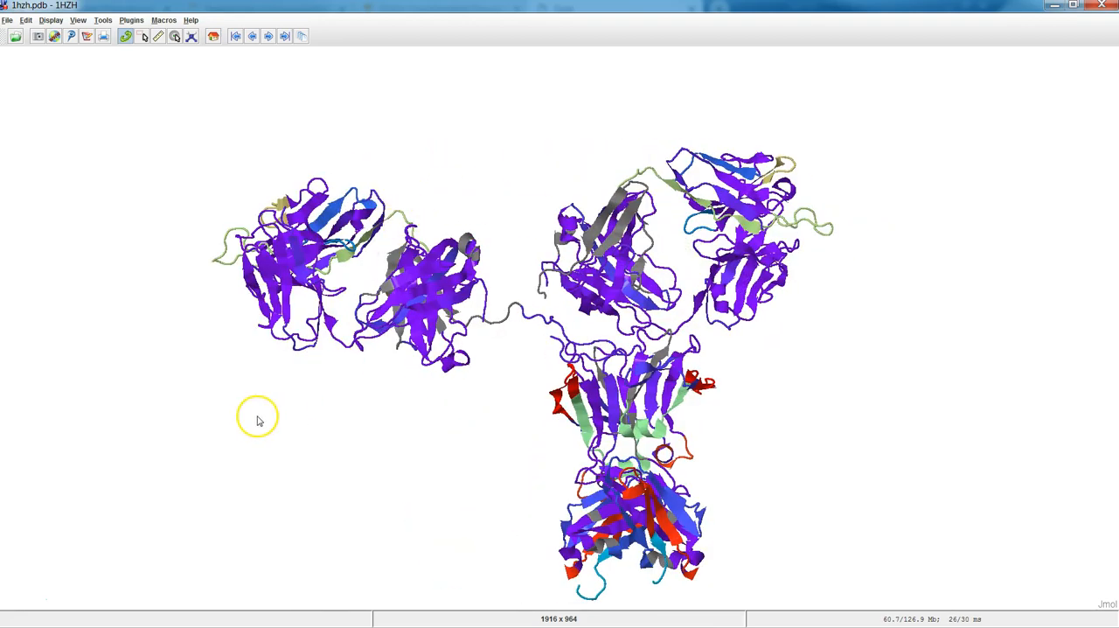
{"action": "left_click_drag", "start_coordinate": [295, 302], "coordinate": [324, 280]}
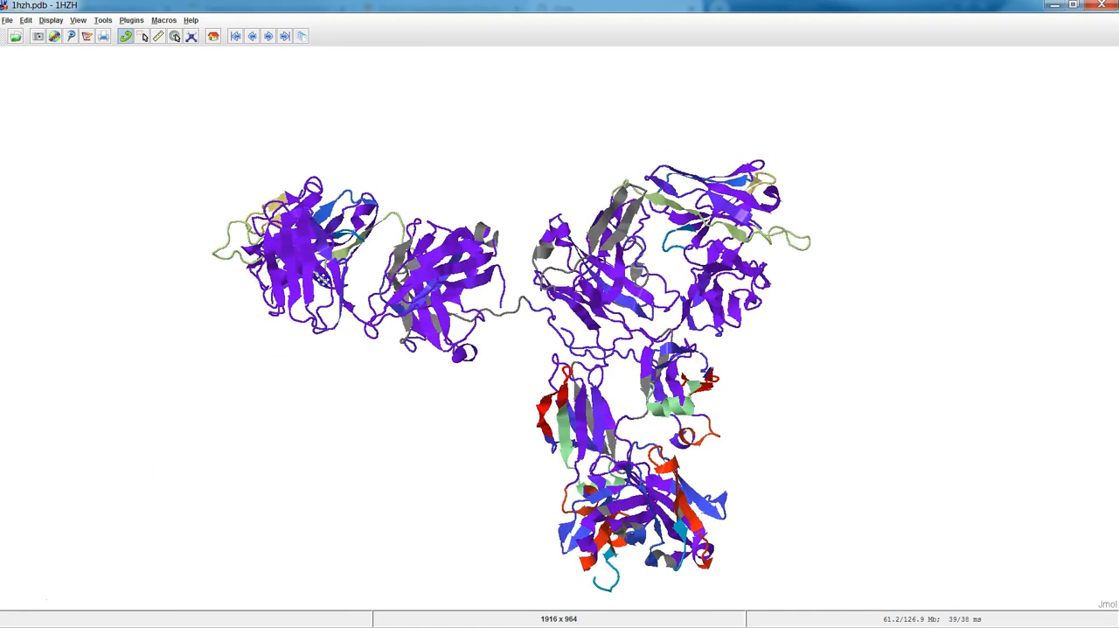